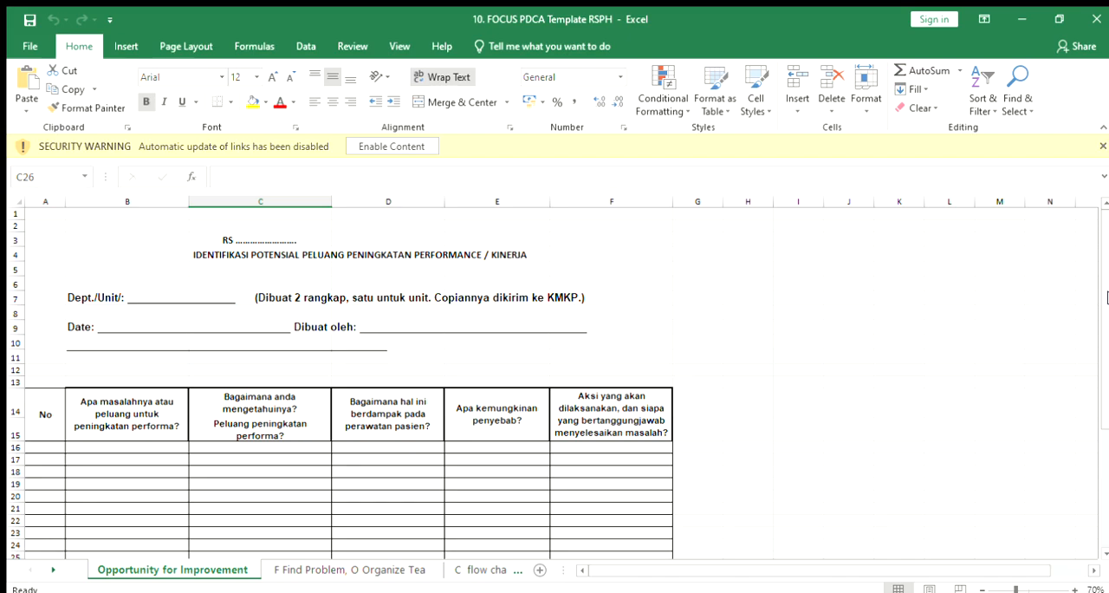
# Step: Review the hospital, department, date and author fields and the problem table columns on the Opportunity for Improvement sheet
pyautogui.click(287, 239)
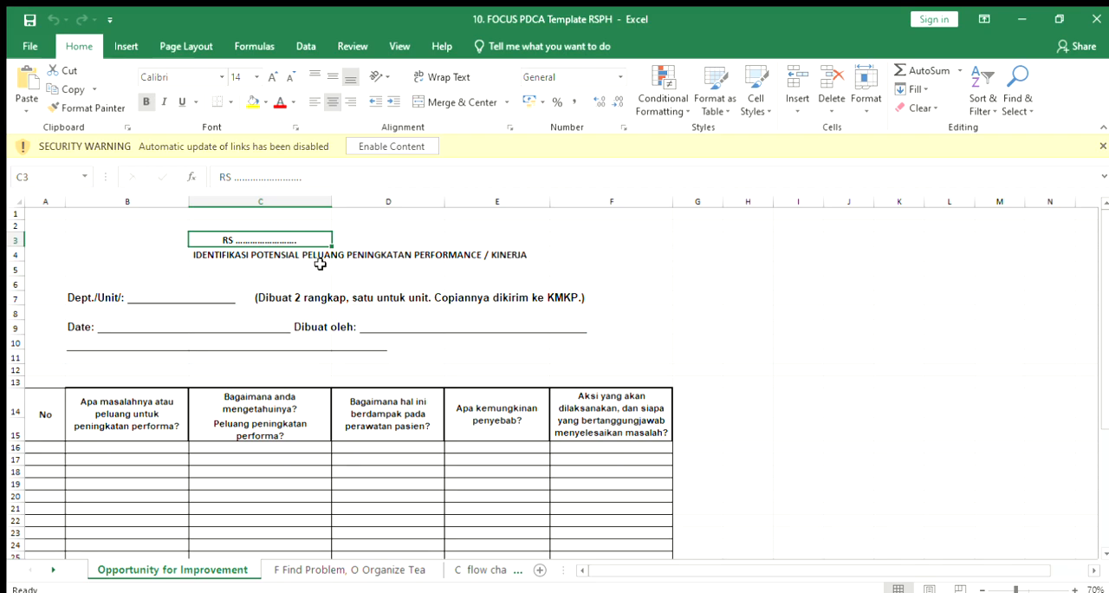
pyautogui.click(182, 297)
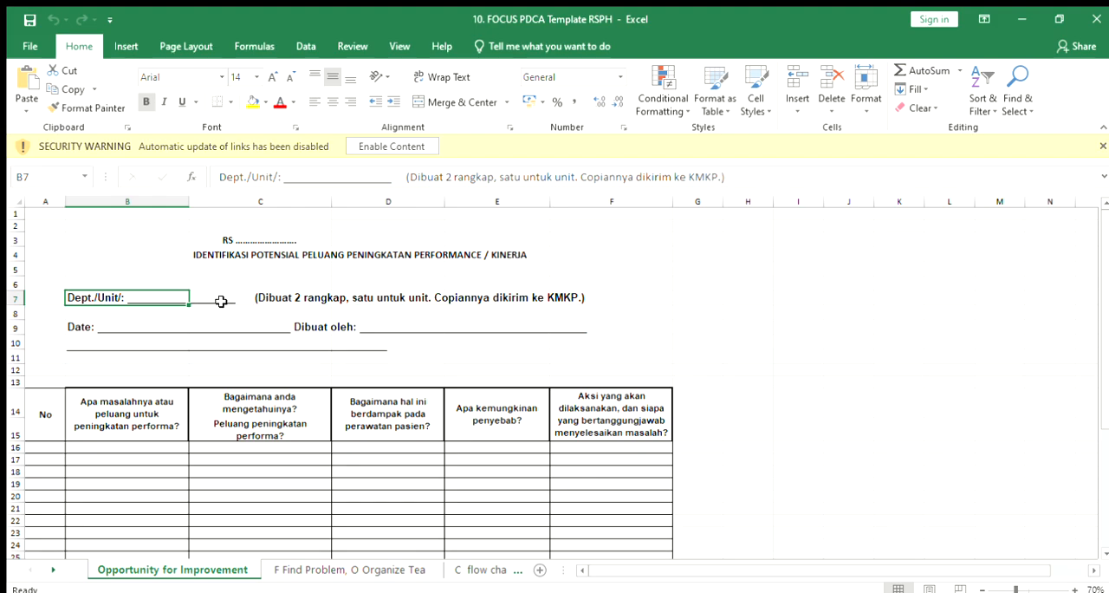
pyautogui.click(165, 322)
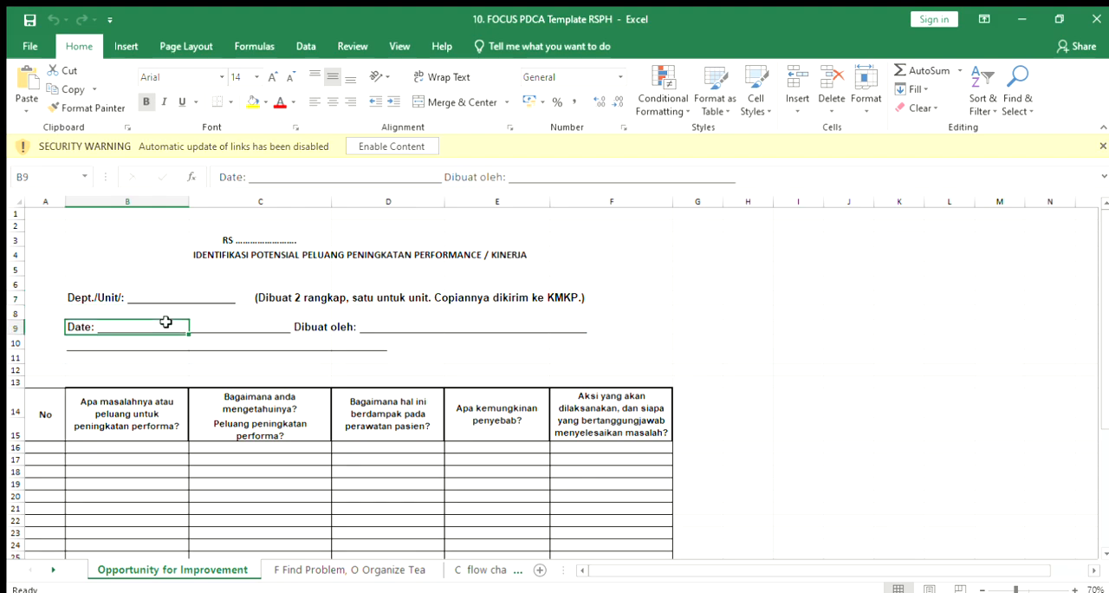
pyautogui.click(446, 322)
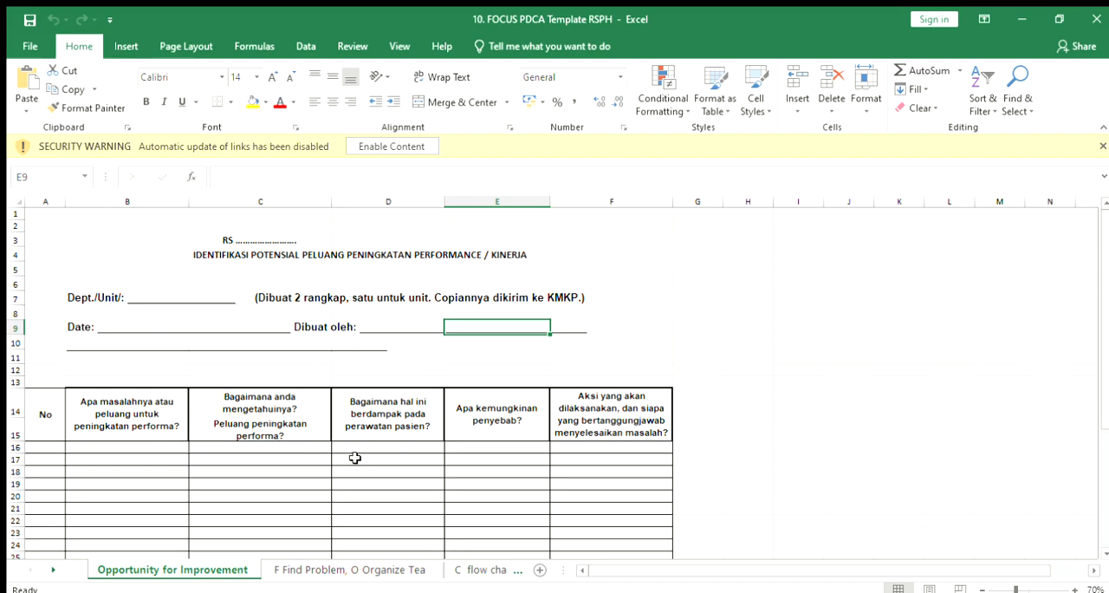
pyautogui.click(405, 456)
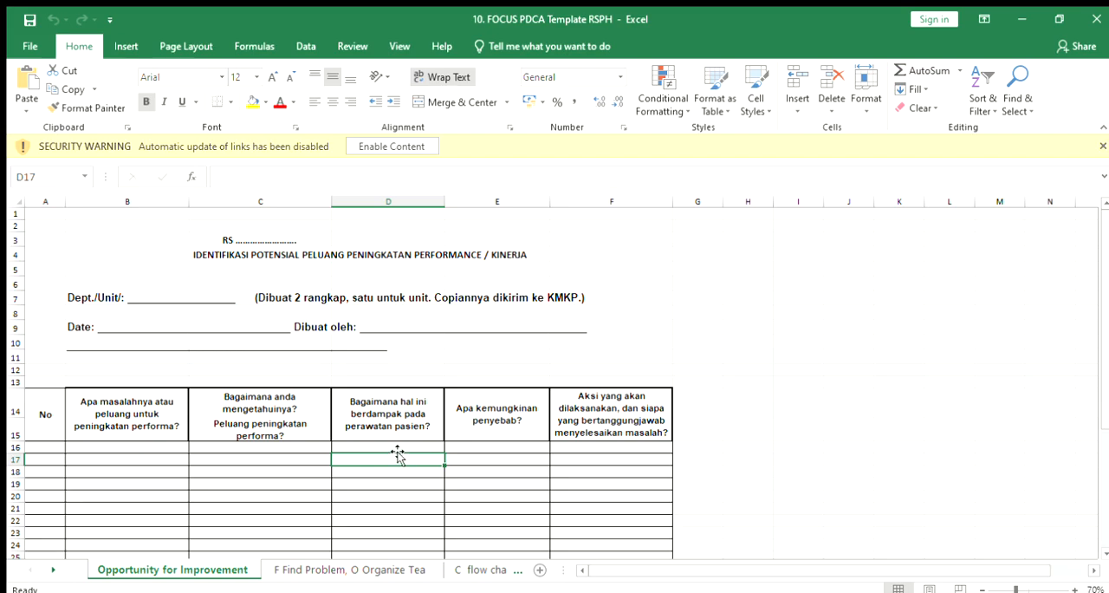
pyautogui.click(515, 463)
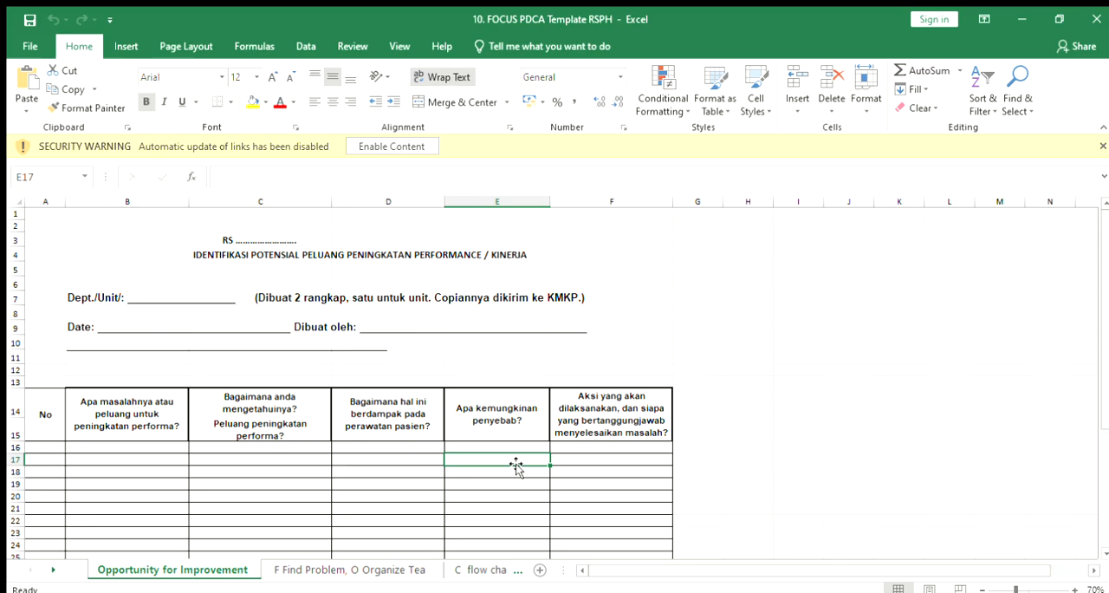
pyautogui.click(605, 459)
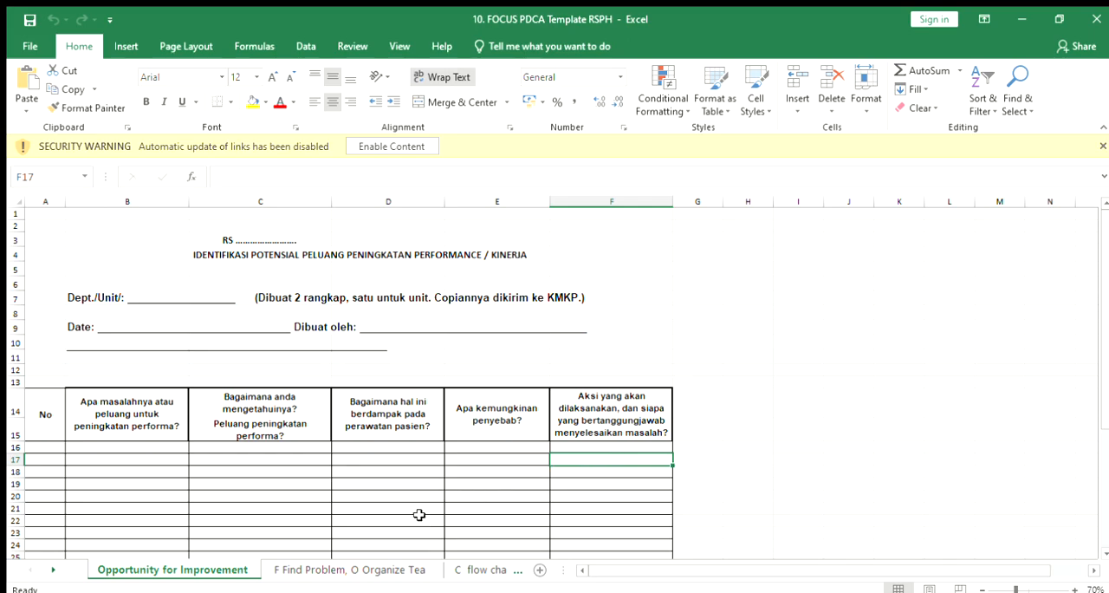
# Step: On the "F Find Problem, O Organize Tea" sheet, clear the sample project title in B5
pyautogui.click(333, 572)
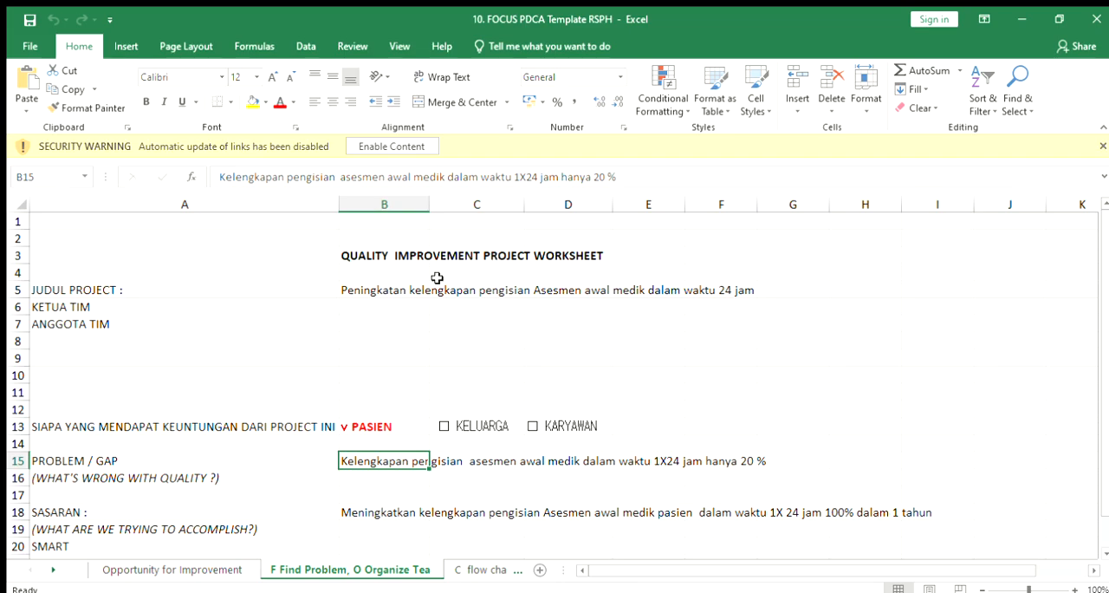
pyautogui.click(158, 295)
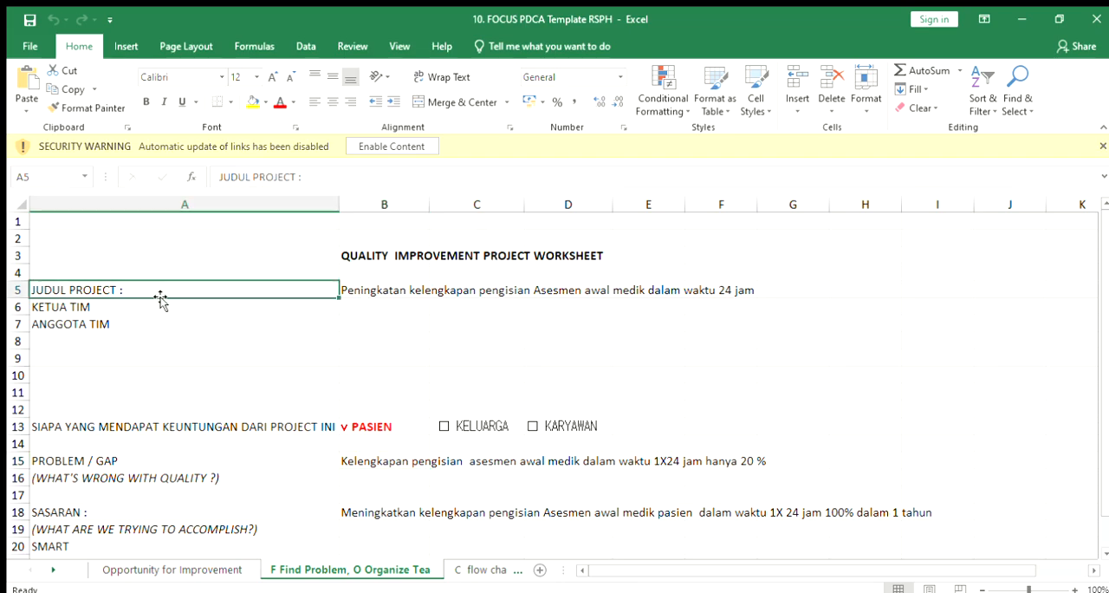
pyautogui.click(363, 303)
pyautogui.click(345, 286)
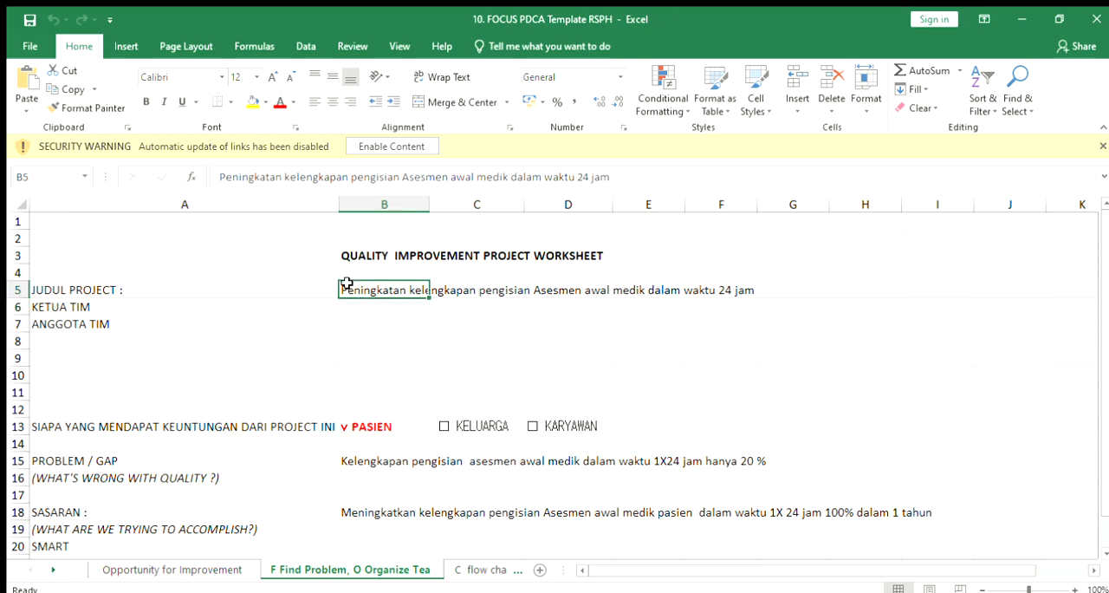
pyautogui.click(621, 177)
pyautogui.press('BackSpace')
pyautogui.press('BackSpace')
pyautogui.press('BackSpace')
pyautogui.press('BackSpace')
pyautogui.press('BackSpace')
pyautogui.press('BackSpace')
pyautogui.press('BackSpace')
pyautogui.press('BackSpace')
pyautogui.press('BackSpace')
pyautogui.press('BackSpace')
pyautogui.press('BackSpace')
pyautogui.press('BackSpace')
pyautogui.press('BackSpace')
pyautogui.press('BackSpace')
pyautogui.press('BackSpace')
pyautogui.press('BackSpace')
pyautogui.press('BackSpace')
pyautogui.press('BackSpace')
pyautogui.press('BackSpace')
pyautogui.press('BackSpace')
pyautogui.press('BackSpace')
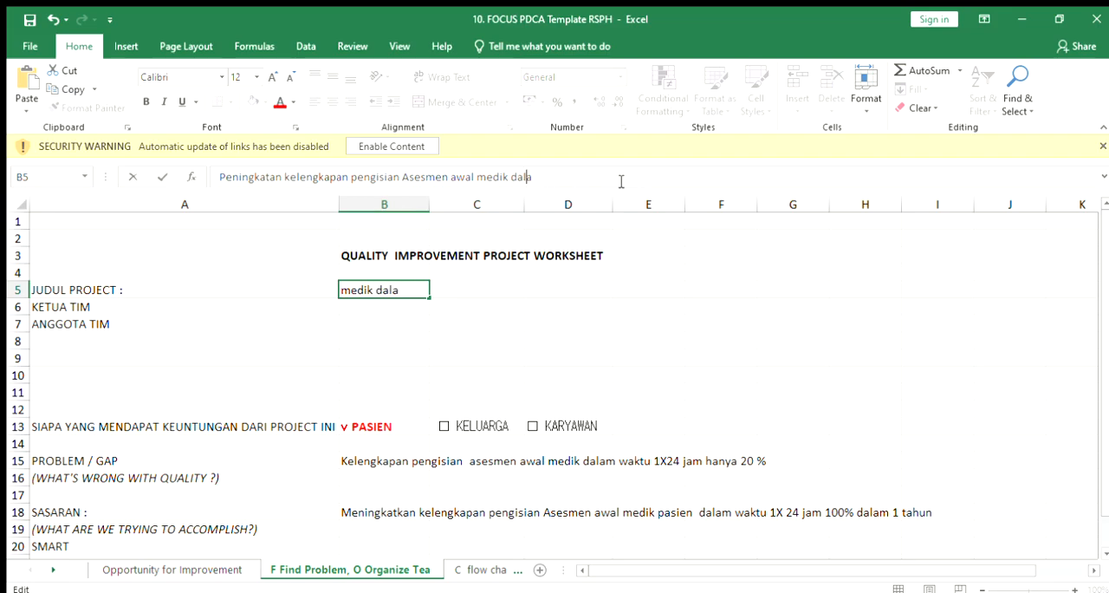
pyautogui.press('BackSpace')
pyautogui.press('BackSpace')
pyautogui.press('BackSpace')
pyautogui.press('BackSpace')
pyautogui.press('BackSpace')
pyautogui.press('BackSpace')
pyautogui.press('BackSpace')
pyautogui.press('BackSpace')
pyautogui.press('BackSpace')
pyautogui.press('BackSpace')
pyautogui.press('BackSpace')
pyautogui.press('BackSpace')
pyautogui.press('BackSpace')
pyautogui.press('BackSpace')
pyautogui.press('BackSpace')
pyautogui.press('BackSpace')
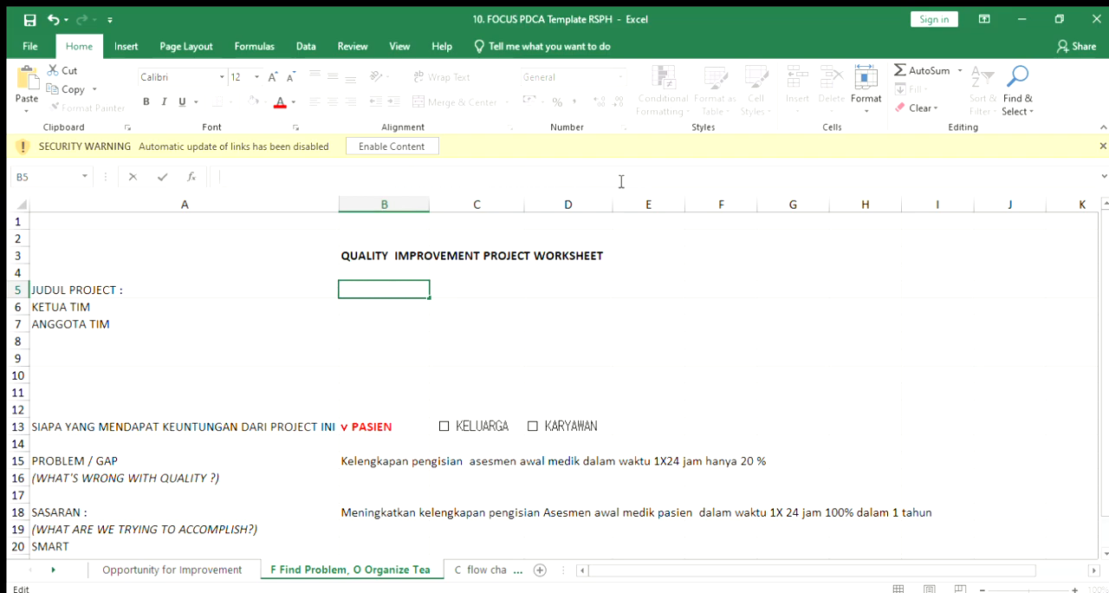
# Step: Enter "KALIBRASI ALAT MEDIS TIDAK TEPAT WAKTU" as the JUDUL PROJECT value in B5
pyautogui.write('KALIBRASI ')
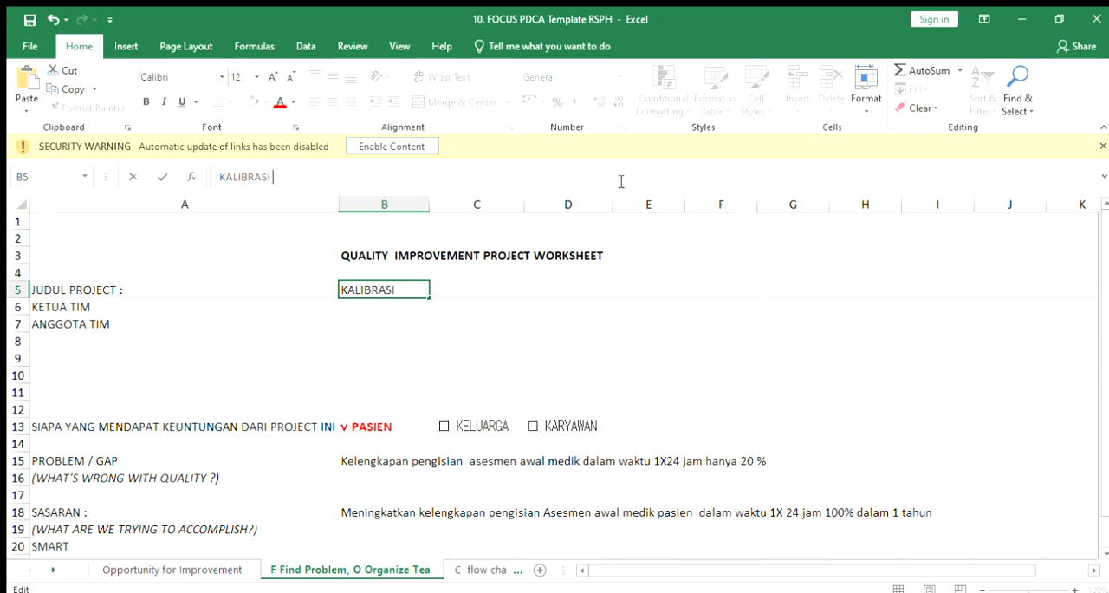
pyautogui.write('ALATA')
pyautogui.press('BackSpace')
pyautogui.write('MED')
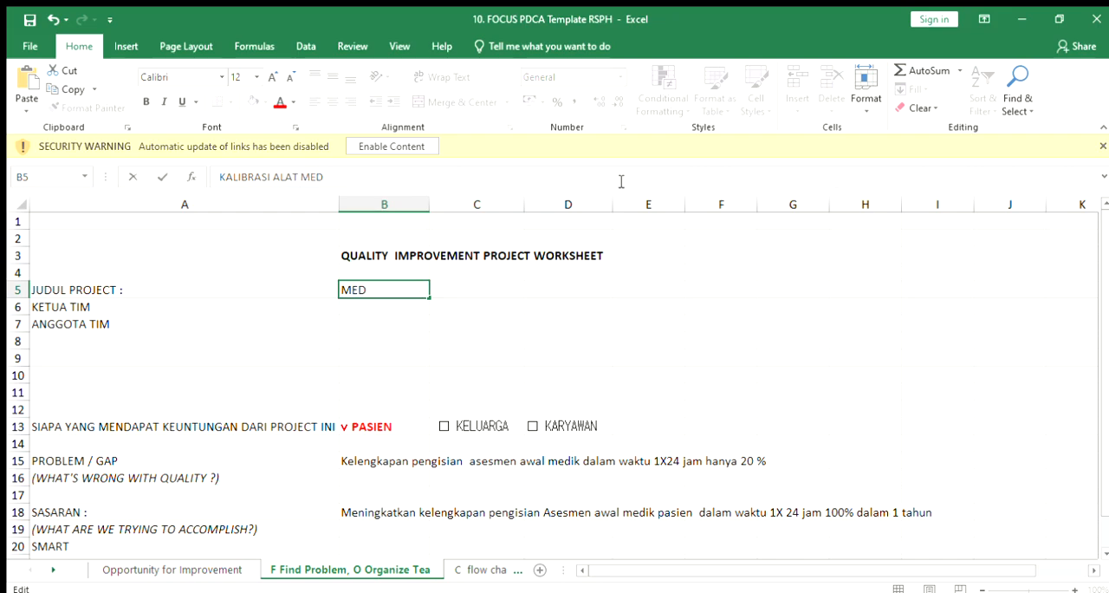
pyautogui.write('IS TIDAK TEPAT WA')
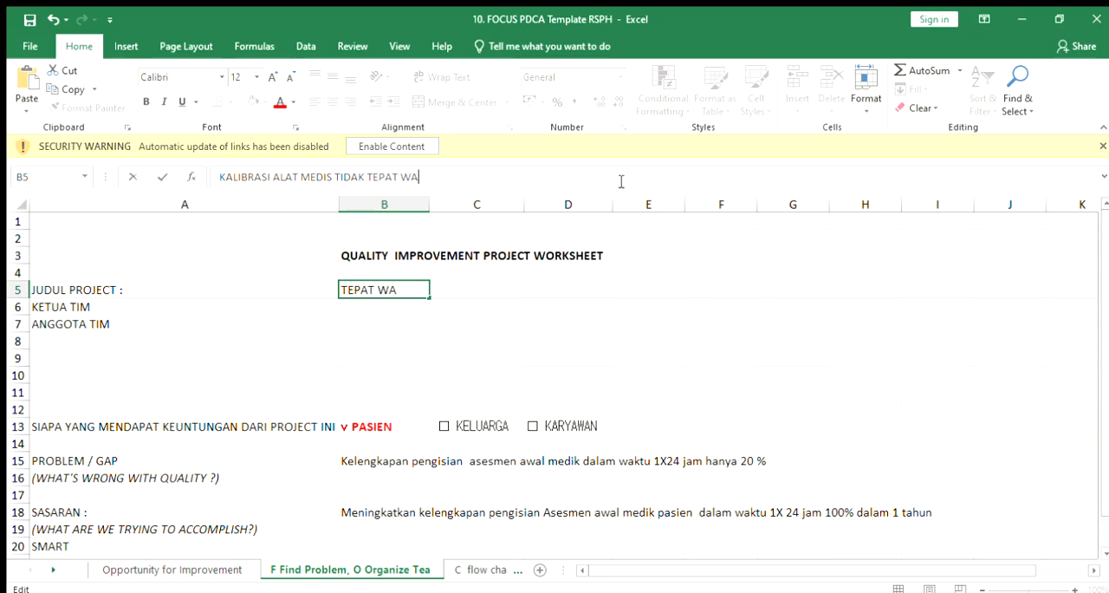
pyautogui.write('KTU')
pyautogui.click(703, 301)
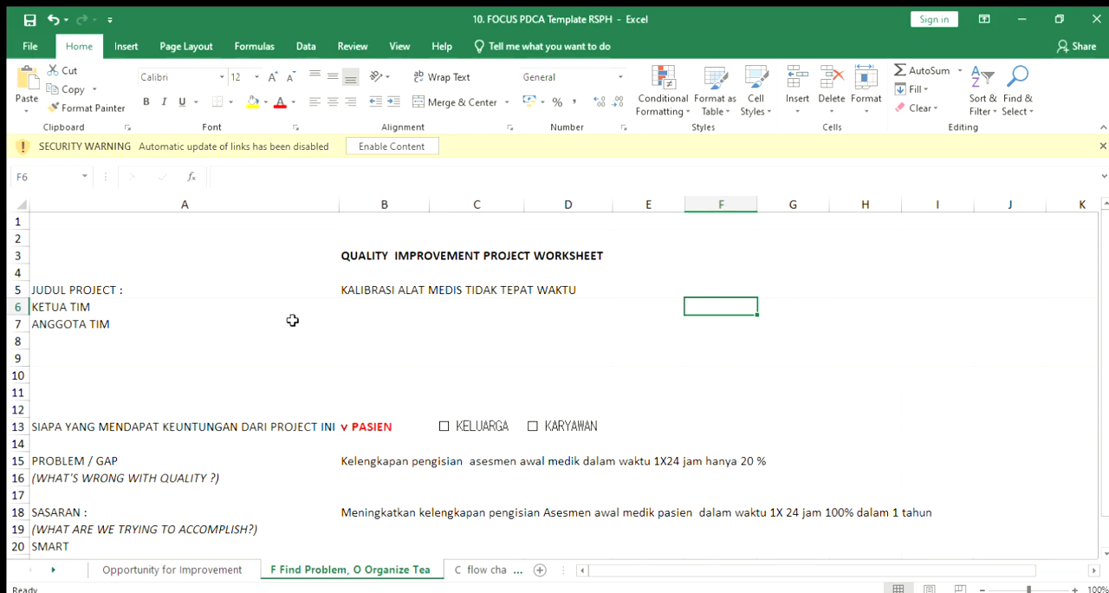
# Step: Fill in the KETUA TIM value in B6 with "KABID IPSRS"
pyautogui.click(355, 313)
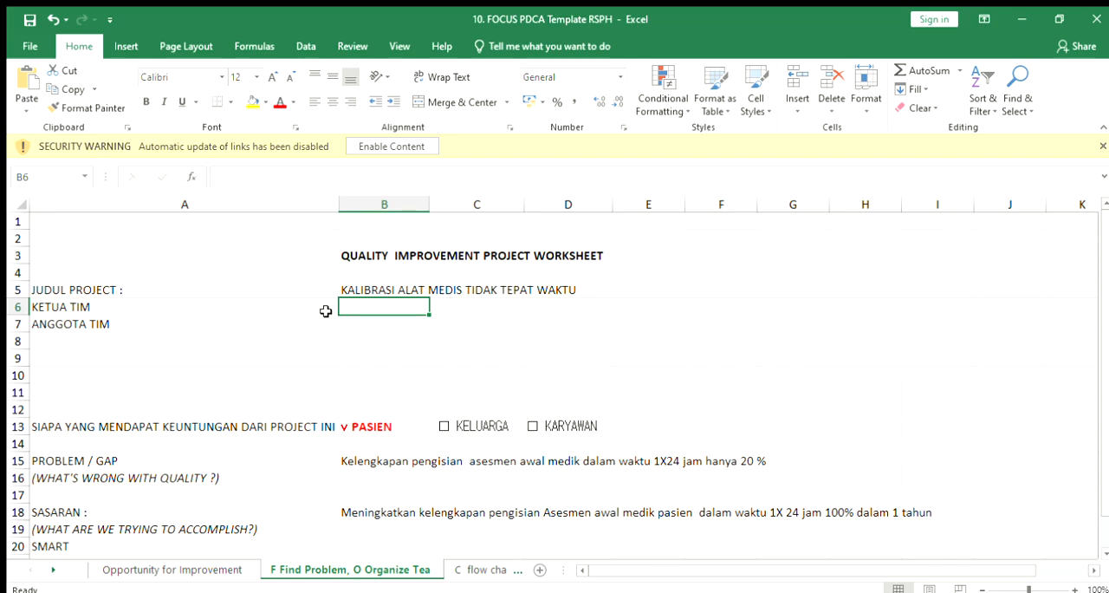
pyautogui.click(272, 184)
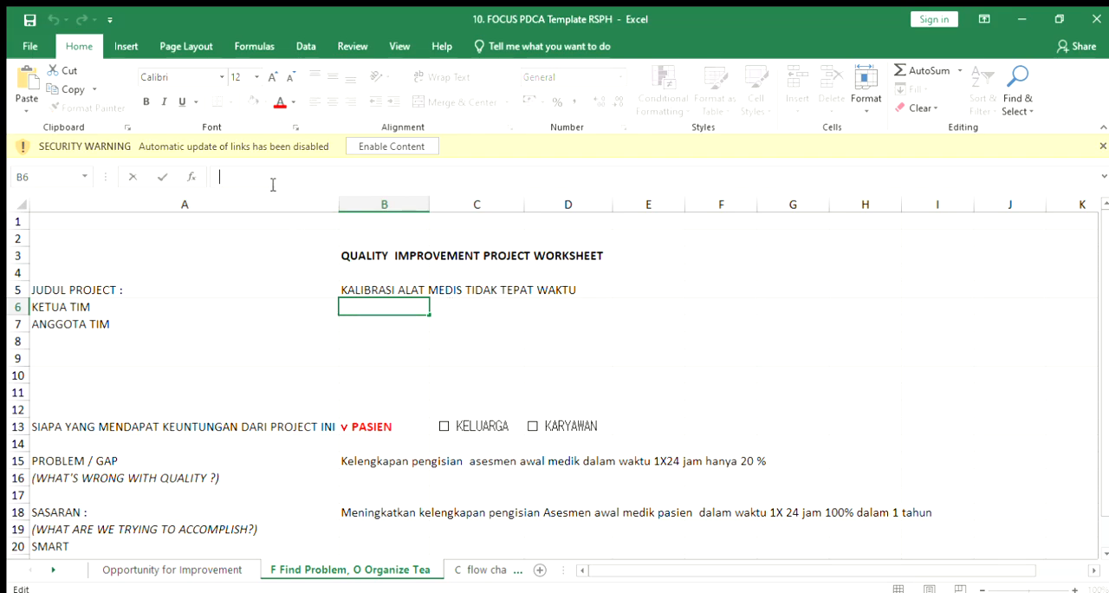
pyautogui.write('KABID IP')
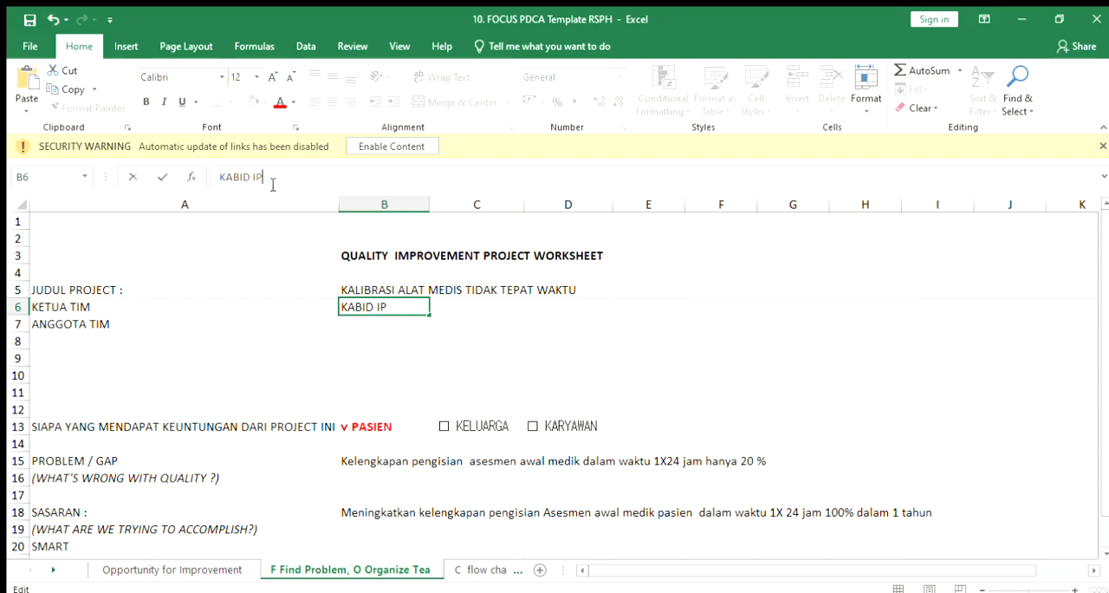
pyautogui.write('SRS')
# Step: Fill in ANGGOTA TIM in B7 with the two members' names, adding ATEM after the first and IPSRS after the second
pyautogui.click(361, 324)
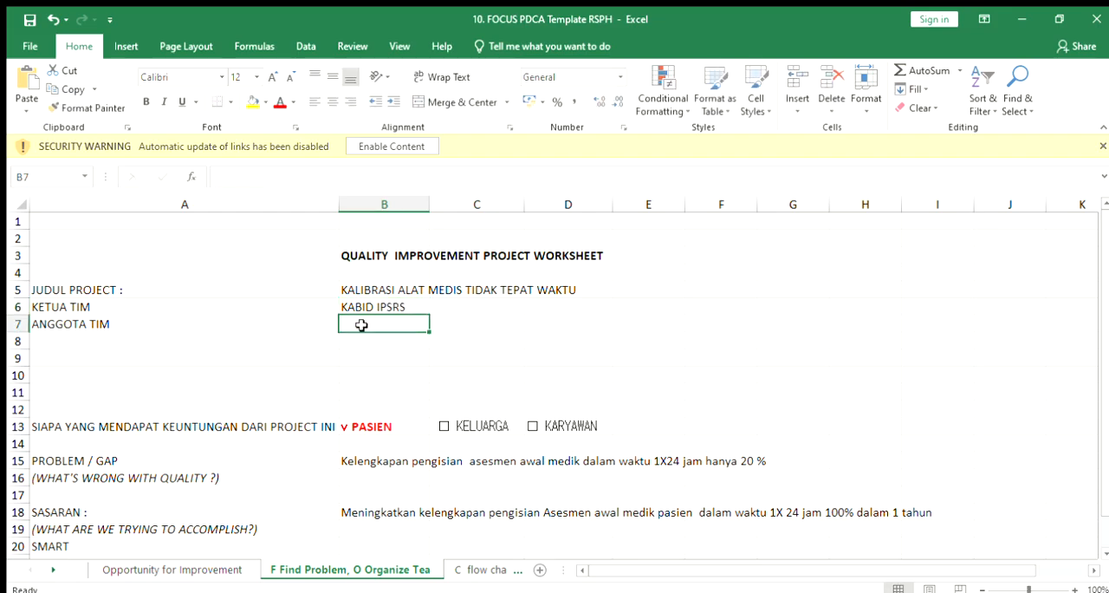
pyautogui.click(271, 186)
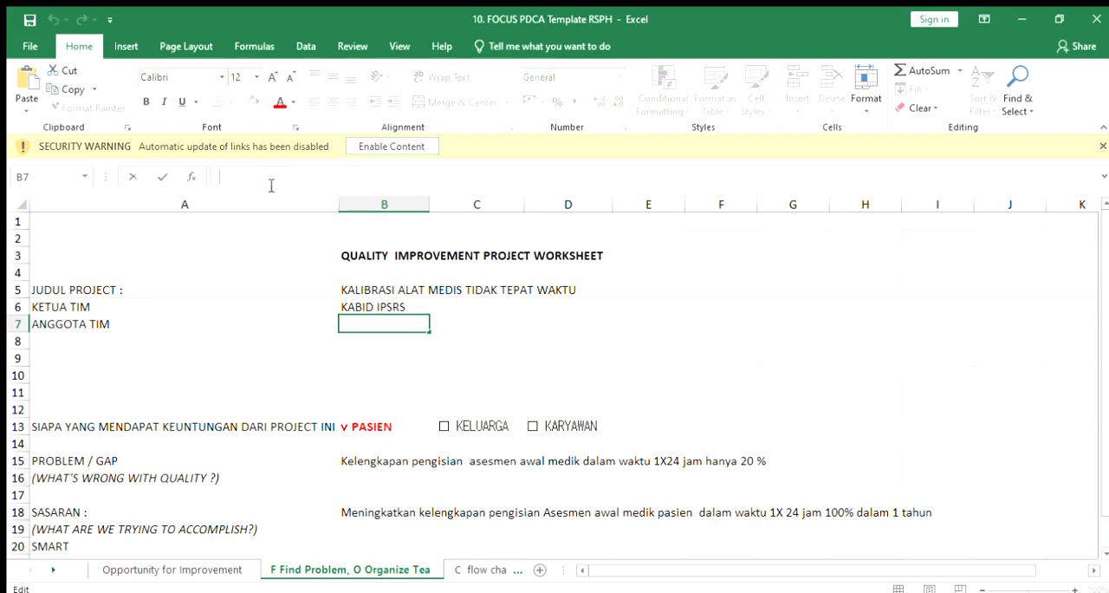
pyautogui.write('NADIA ATEM')
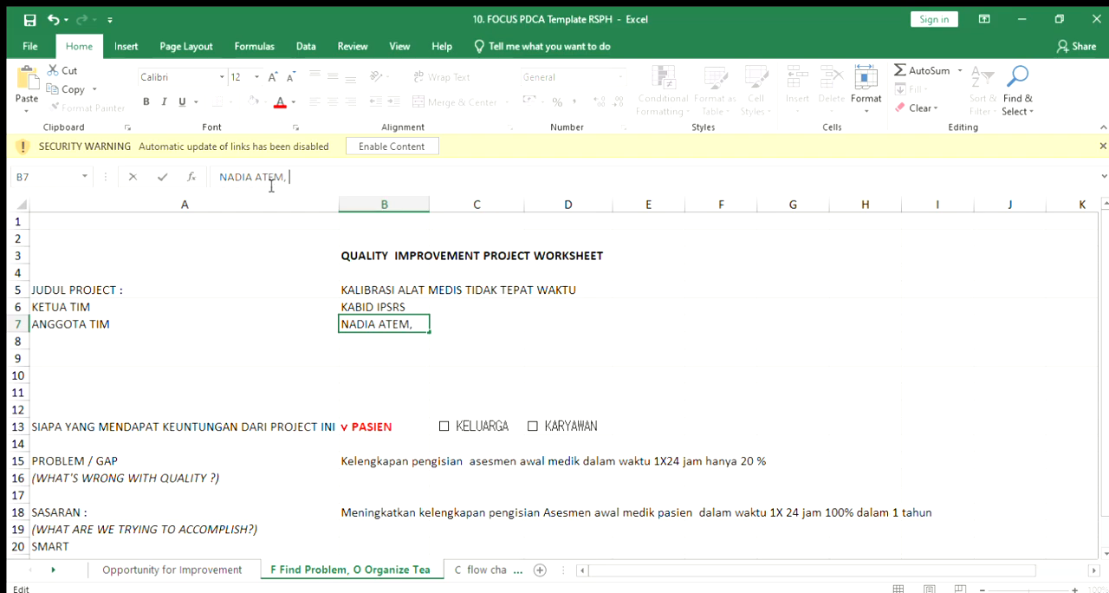
pyautogui.write(', JEFR')
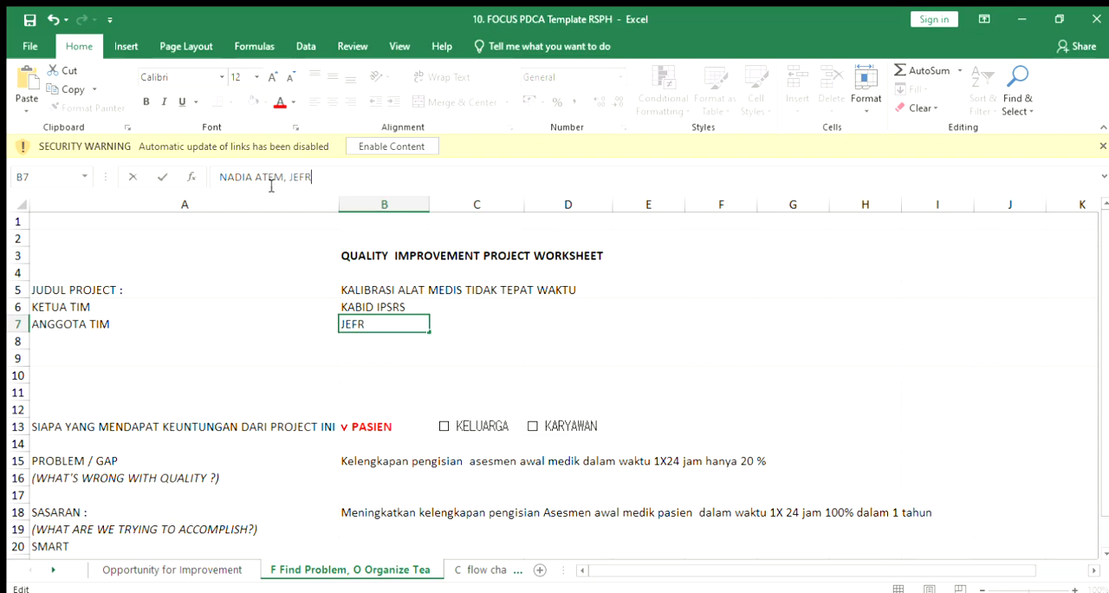
pyautogui.write('I IPSRE')
pyautogui.press('BackSpace')
pyautogui.write('S')
pyautogui.click(412, 362)
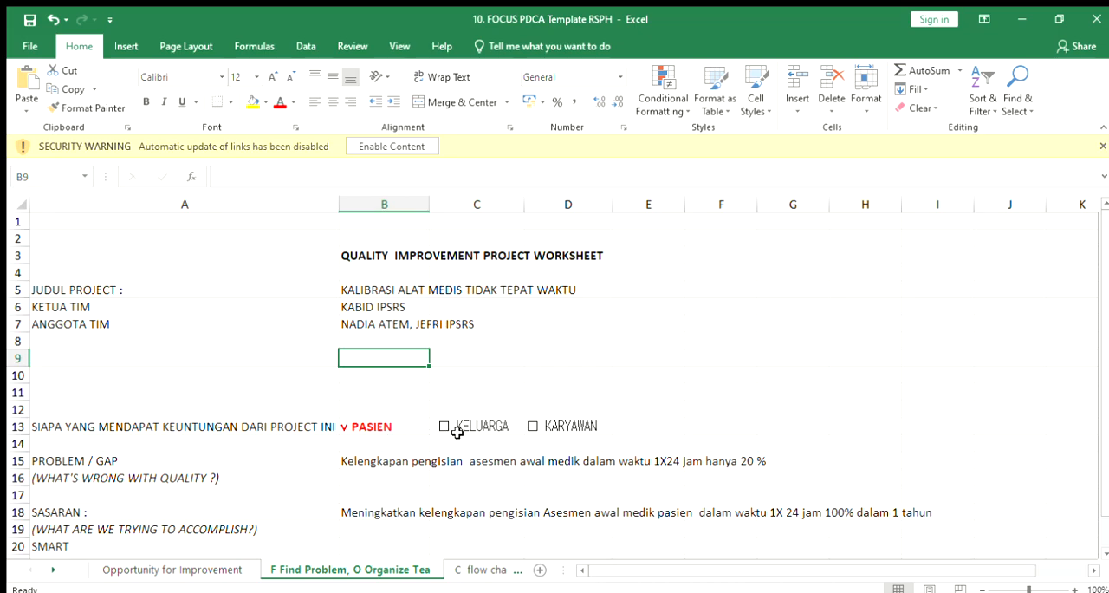
# Step: Clear the sample PROBLEM / GAP description in B15
pyautogui.click(669, 425)
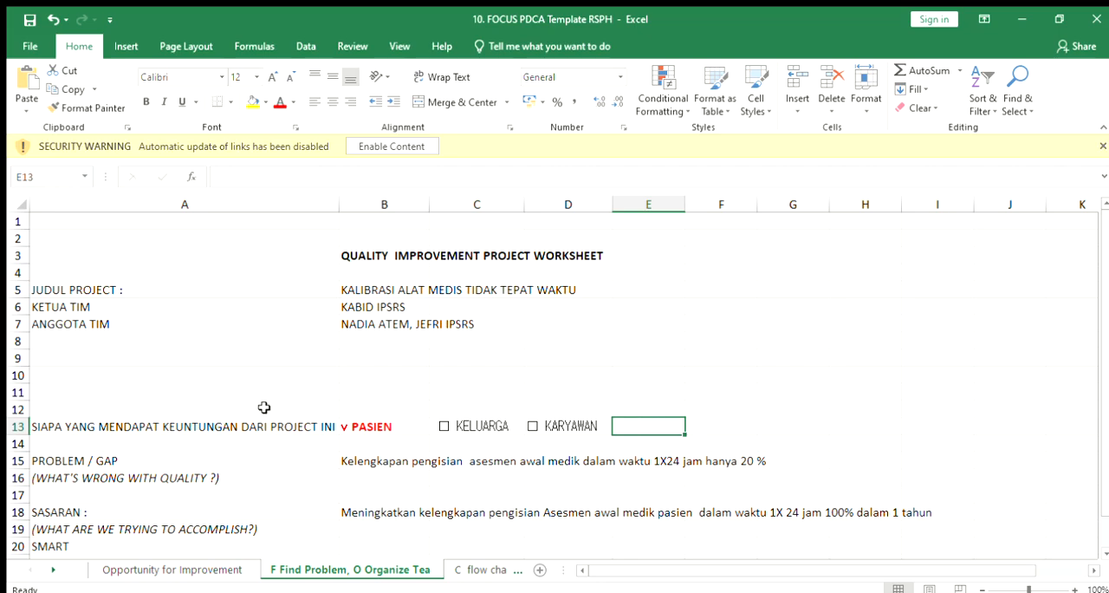
pyautogui.click(343, 441)
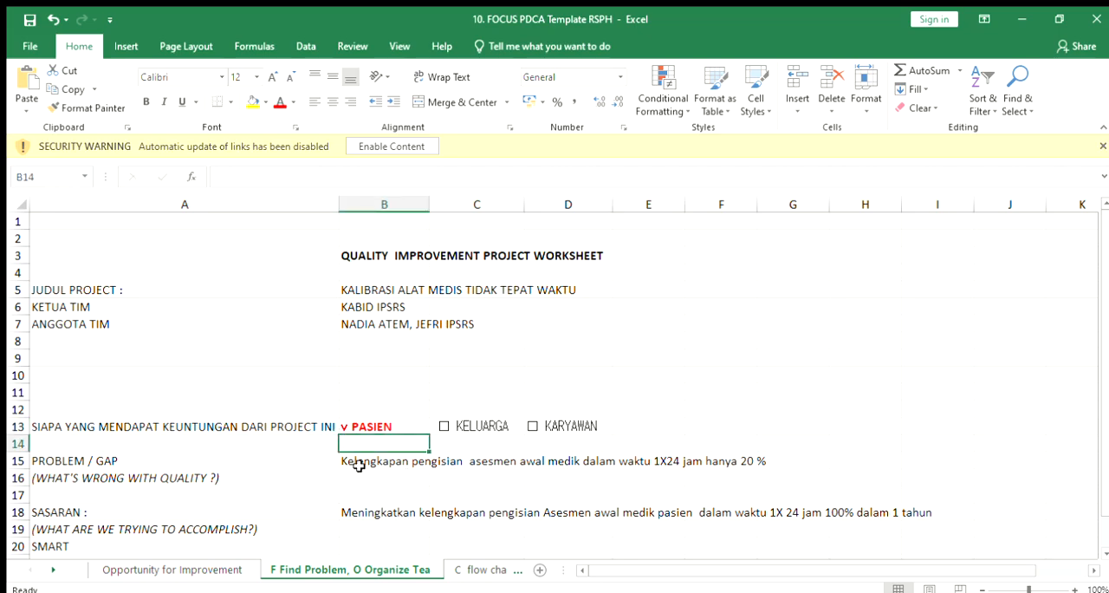
pyautogui.click(360, 464)
pyautogui.click(618, 177)
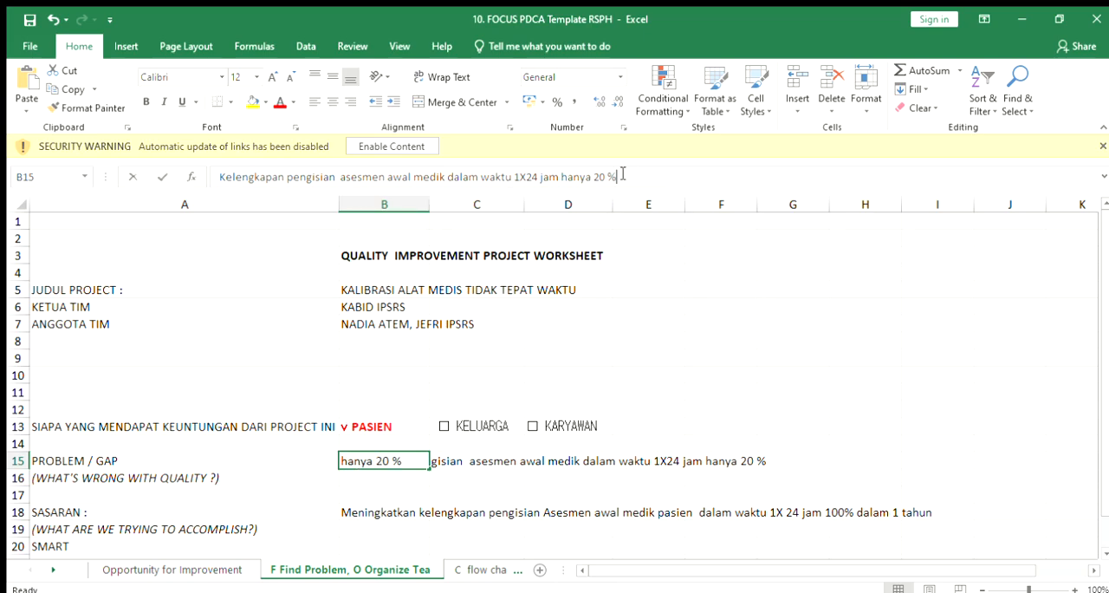
pyautogui.press('BackSpace')
pyautogui.press('BackSpace')
pyautogui.press('BackSpace')
pyautogui.press('BackSpace')
pyautogui.press('BackSpace')
pyautogui.press('BackSpace')
pyautogui.press('BackSpace')
pyautogui.press('BackSpace')
pyautogui.press('BackSpace')
pyautogui.press('BackSpace')
pyautogui.press('BackSpace')
pyautogui.press('BackSpace')
pyautogui.press('BackSpace')
pyautogui.press('BackSpace')
pyautogui.press('BackSpace')
pyautogui.press('BackSpace')
pyautogui.press('BackSpace')
pyautogui.press('BackSpace')
pyautogui.press('BackSpace')
pyautogui.press('BackSpace')
pyautogui.press('BackSpace')
pyautogui.press('BackSpace')
pyautogui.press('BackSpace')
pyautogui.press('BackSpace')
pyautogui.press('BackSpace')
pyautogui.press('BackSpace')
pyautogui.press('BackSpace')
pyautogui.press('BackSpace')
pyautogui.press('BackSpace')
pyautogui.press('BackSpace')
pyautogui.press('BackSpace')
pyautogui.press('BackSpace')
pyautogui.press('BackSpace')
pyautogui.press('BackSpace')
pyautogui.press('BackSpace')
pyautogui.press('BackSpace')
pyautogui.press('BackSpace')
pyautogui.press('BackSpace')
pyautogui.press('BackSpace')
pyautogui.press('BackSpace')
pyautogui.press('BackSpace')
pyautogui.press('BackSpace')
pyautogui.press('BackSpace')
pyautogui.press('BackSpace')
pyautogui.press('BackSpace')
pyautogui.press('BackSpace')
pyautogui.press('BackSpace')
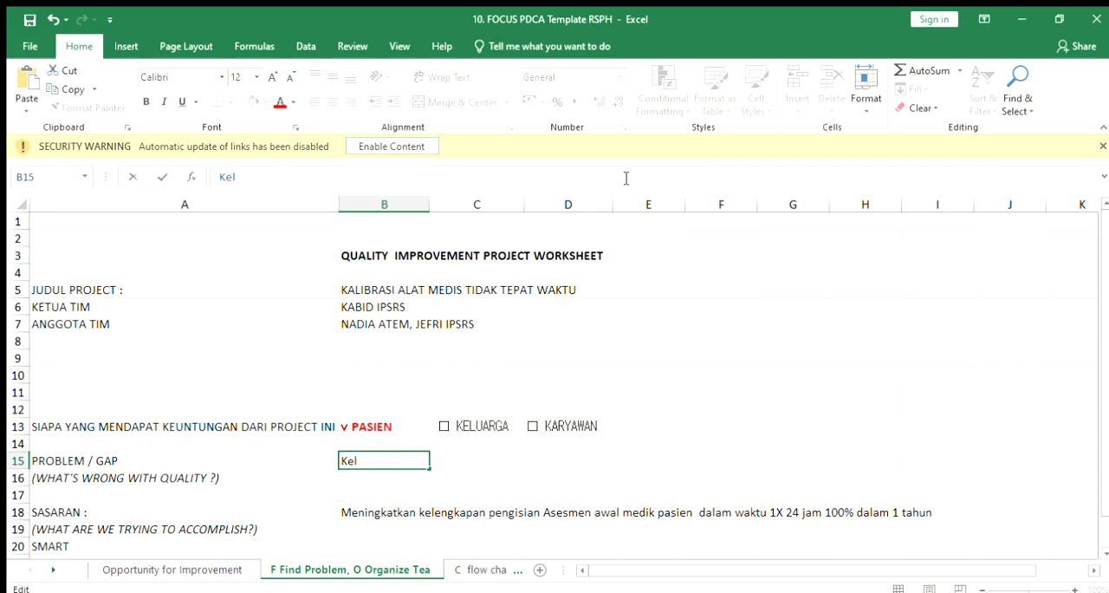
pyautogui.press('BackSpace')
pyautogui.press('BackSpace')
# Step: Enter "KALIBRASI ALATA MEDIS TIDAK MENCAPAI TARGET YANG DI TENTUKAN HANYA MENCAPAI 90%" as the PROBLEM / GAP description in B15
pyautogui.write('KALIBRASI LAT MEDIS')
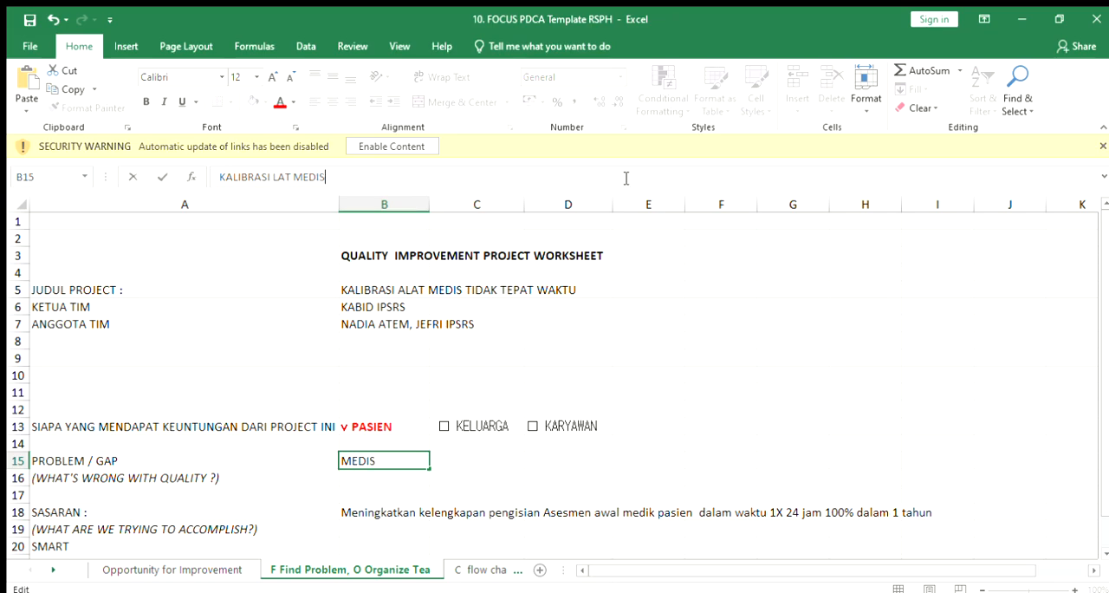
pyautogui.press('BackSpace')
pyautogui.press('BackSpace')
pyautogui.press('BackSpace')
pyautogui.press('BackSpace')
pyautogui.press('BackSpace')
pyautogui.press('BackSpace')
pyautogui.press('BackSpace')
pyautogui.press('BackSpace')
pyautogui.press('BackSpace')
pyautogui.write('ALATA ')
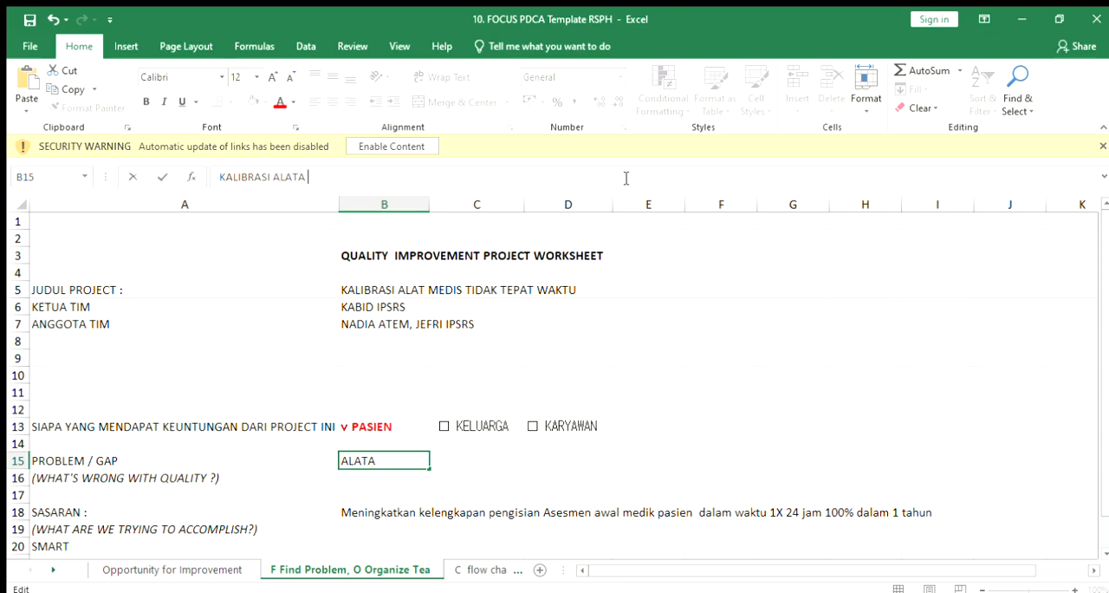
pyautogui.write('MEDIS TIDAK M')
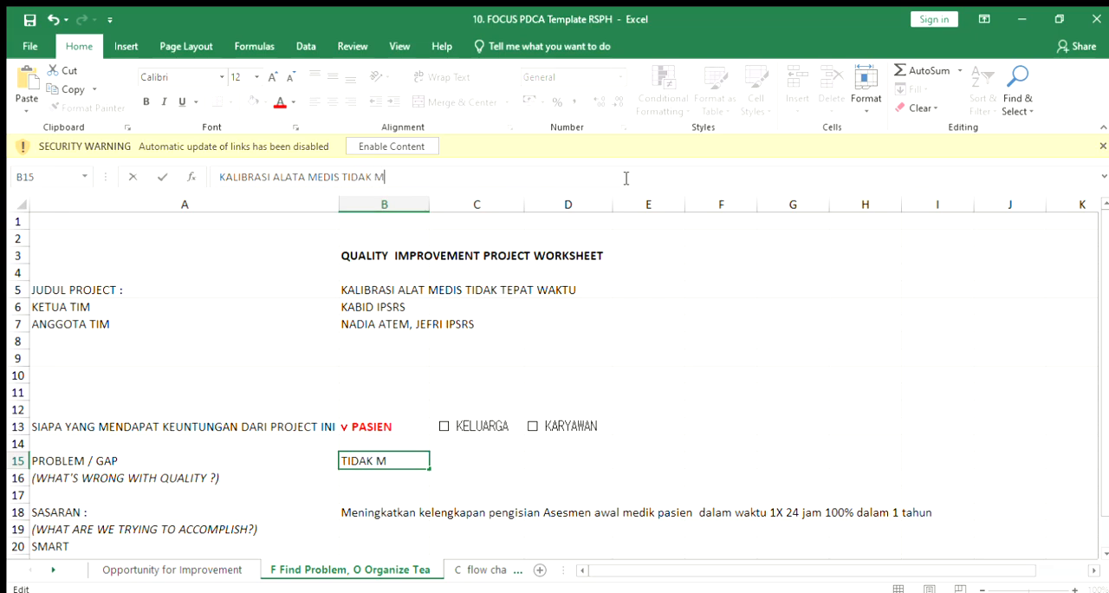
pyautogui.write('ENCAPAI ')
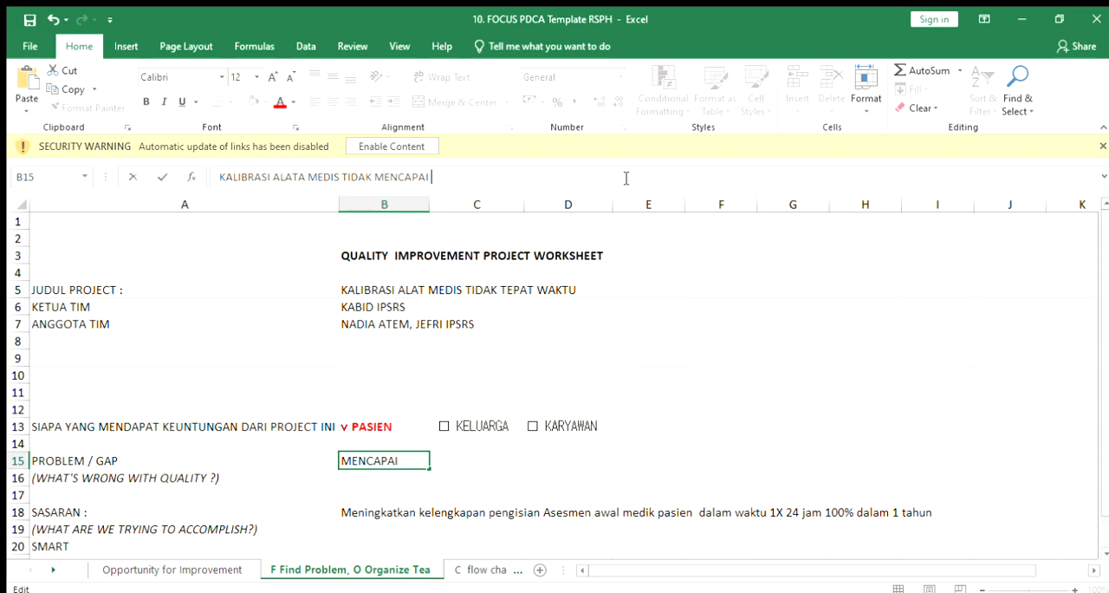
pyautogui.write('TARGET Y')
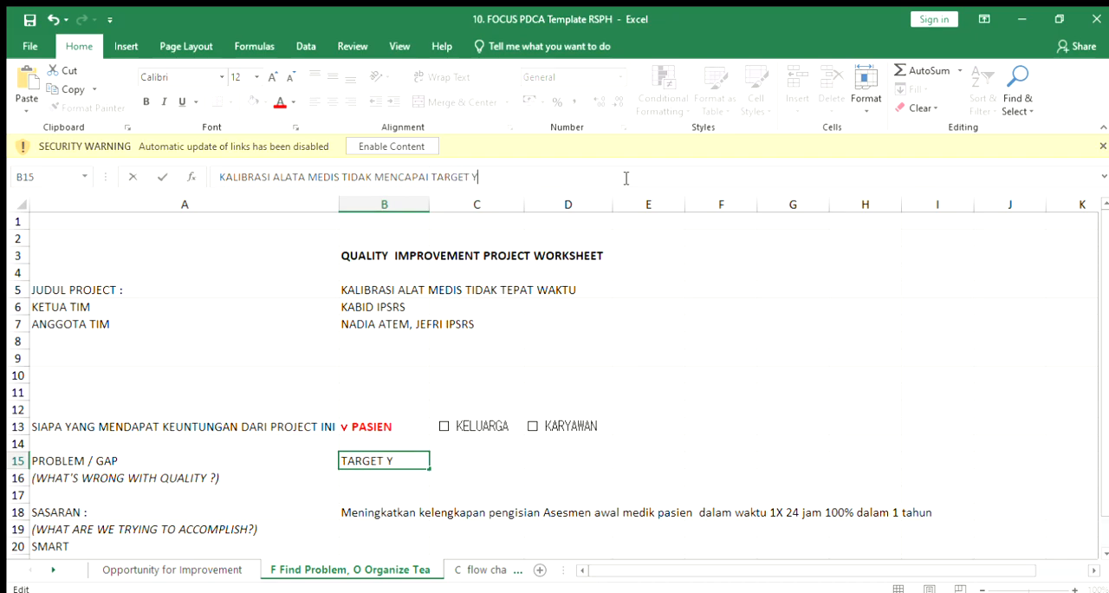
pyautogui.write('ANG DI TENTUKAN ')
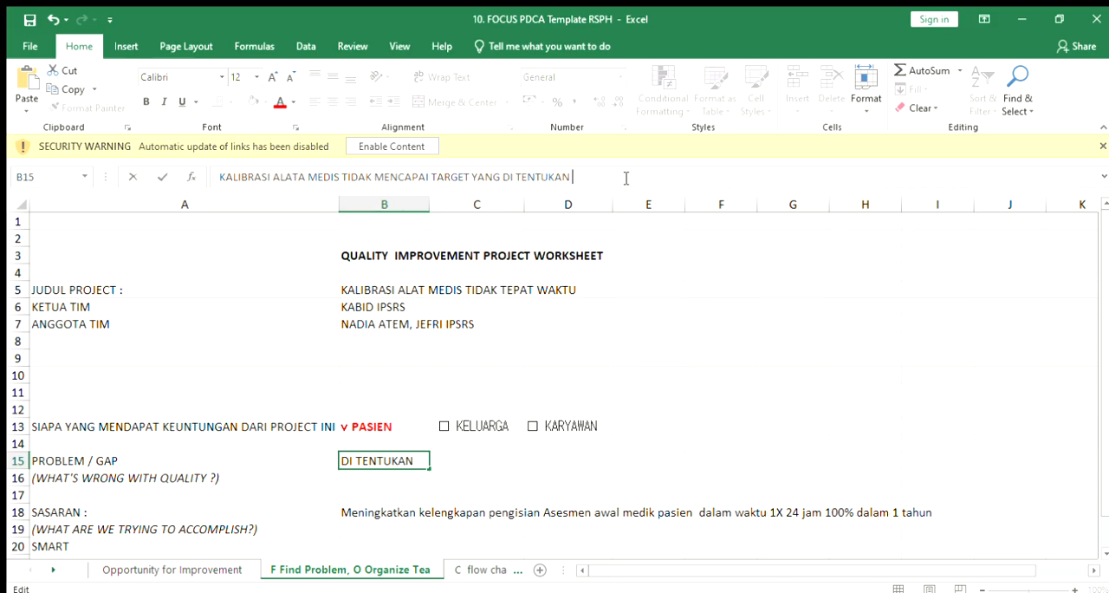
pyautogui.write('HANYA MEN')
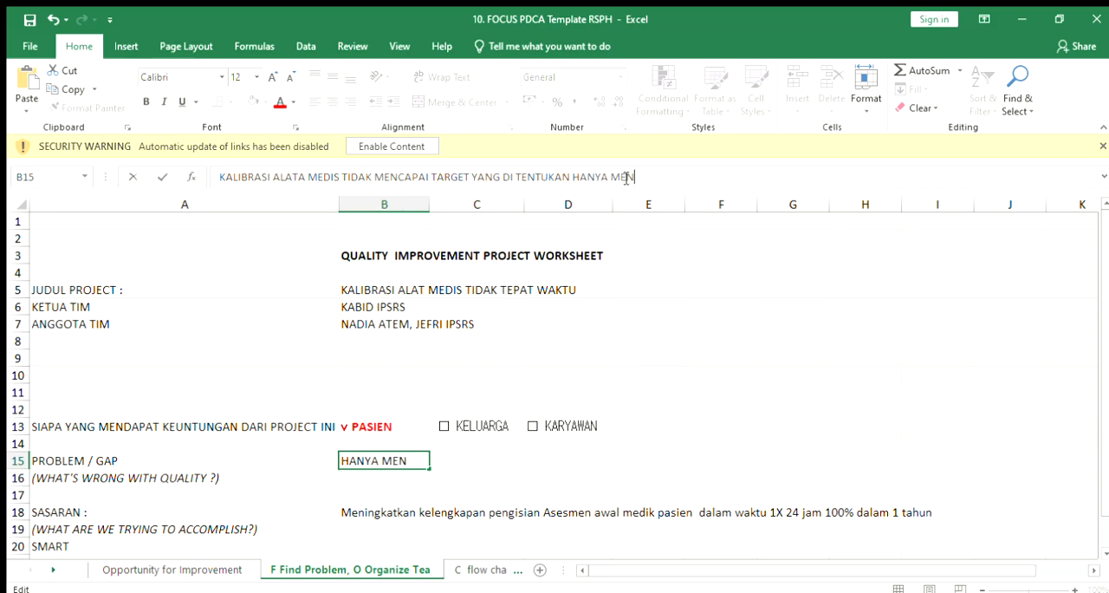
pyautogui.write('CAPAI')
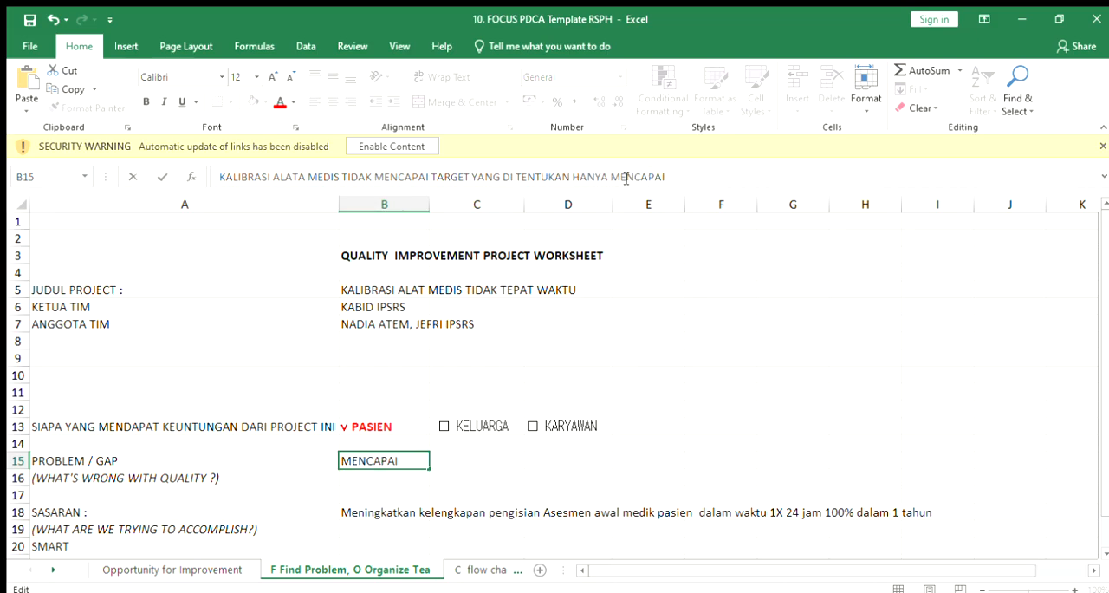
pyautogui.write(' 90%')
pyautogui.click(734, 303)
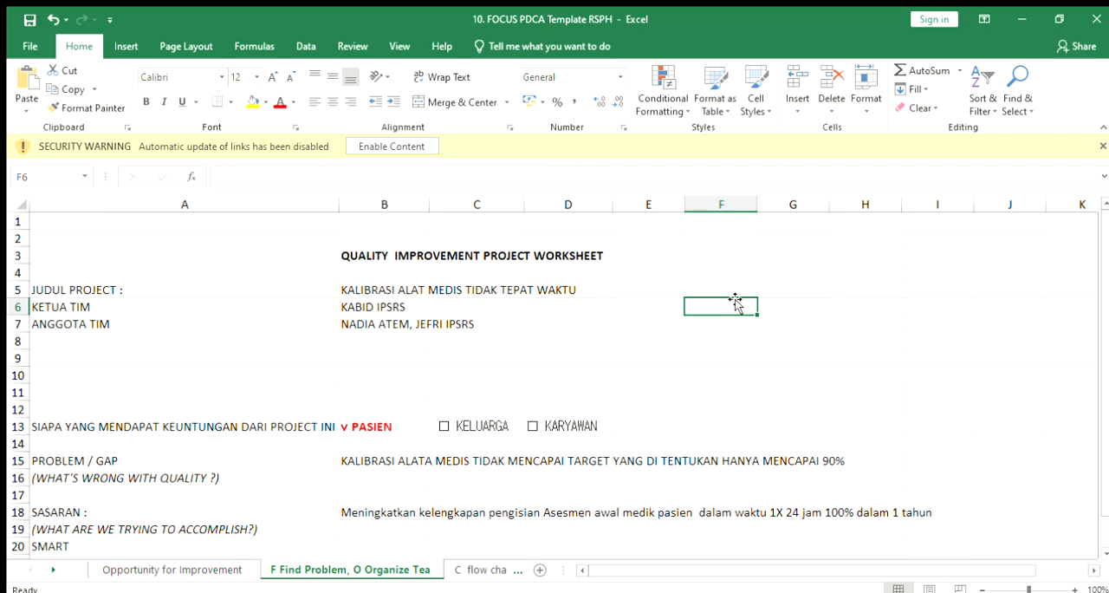
# Step: Clear the sample SASARAN text about completing the initial medical assessment in B18
pyautogui.click(359, 525)
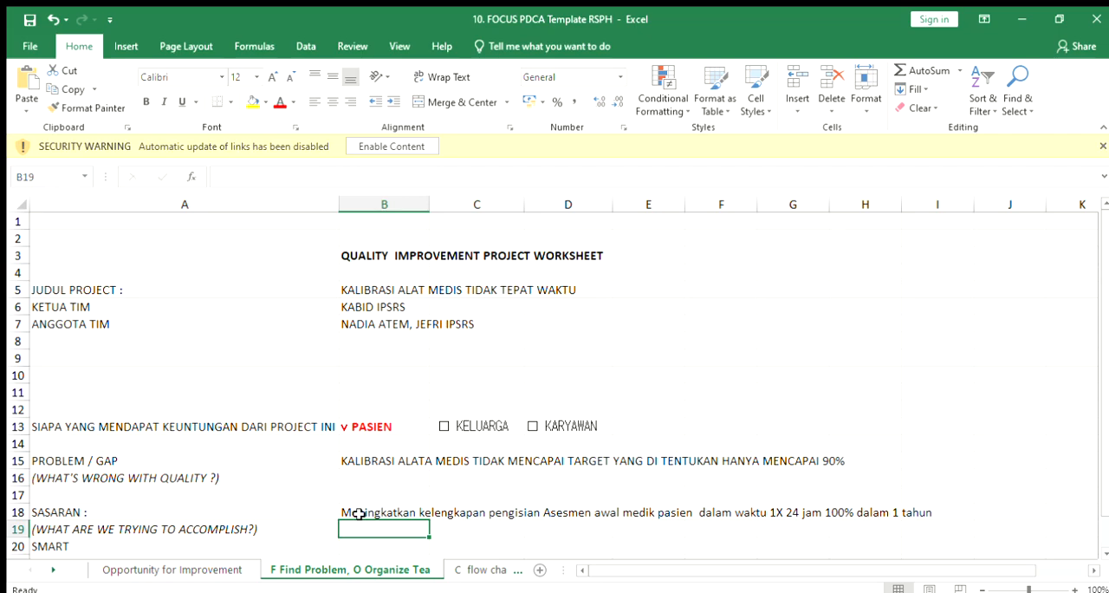
pyautogui.doubleClick(358, 513)
pyautogui.click(794, 177)
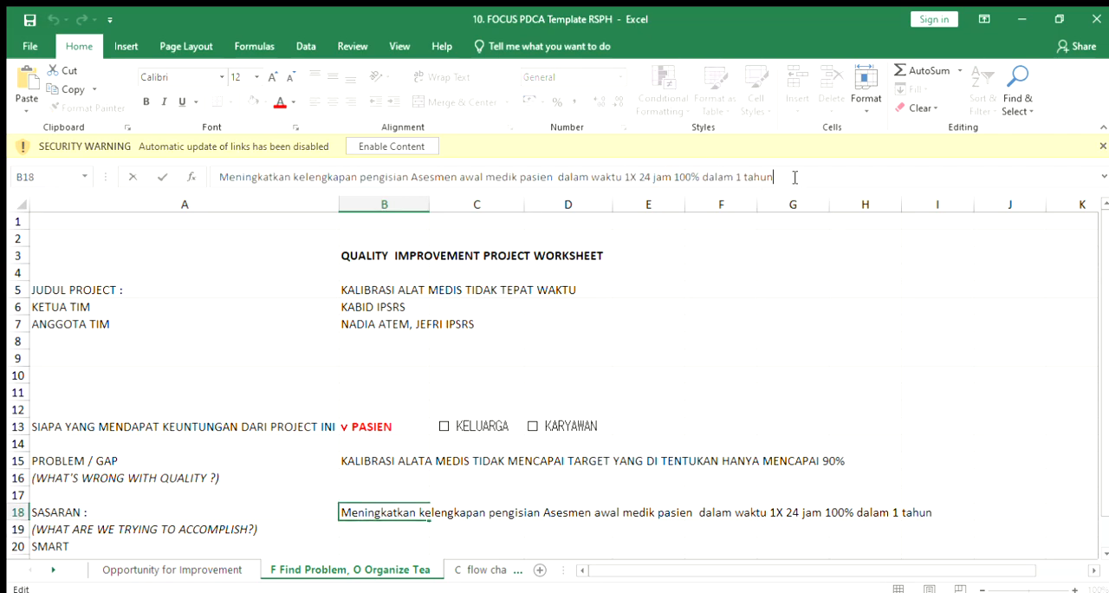
pyautogui.press('BackSpace')
pyautogui.press('BackSpace')
pyautogui.press('BackSpace')
pyautogui.press('BackSpace')
pyautogui.press('BackSpace')
pyautogui.press('BackSpace')
pyautogui.press('BackSpace')
pyautogui.press('BackSpace')
pyautogui.press('BackSpace')
pyautogui.press('BackSpace')
pyautogui.press('BackSpace')
pyautogui.press('BackSpace')
pyautogui.press('BackSpace')
pyautogui.press('BackSpace')
pyautogui.press('BackSpace')
pyautogui.press('BackSpace')
pyautogui.press('BackSpace')
pyautogui.press('BackSpace')
pyautogui.press('BackSpace')
pyautogui.press('BackSpace')
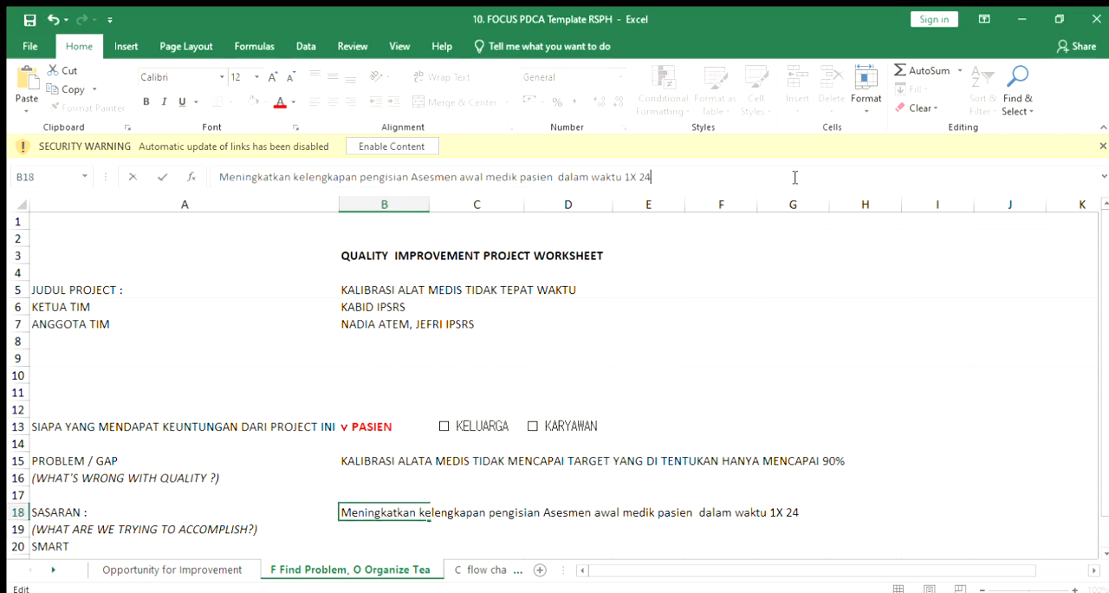
pyautogui.press('BackSpace')
pyautogui.press('BackSpace')
pyautogui.press('BackSpace')
pyautogui.press('BackSpace')
pyautogui.press('BackSpace')
pyautogui.press('BackSpace')
pyautogui.press('BackSpace')
pyautogui.press('BackSpace')
pyautogui.press('BackSpace')
pyautogui.press('BackSpace')
pyautogui.press('BackSpace')
pyautogui.press('BackSpace')
pyautogui.press('BackSpace')
pyautogui.press('BackSpace')
pyautogui.press('BackSpace')
pyautogui.press('BackSpace')
pyautogui.press('BackSpace')
pyautogui.press('BackSpace')
pyautogui.press('BackSpace')
pyautogui.press('BackSpace')
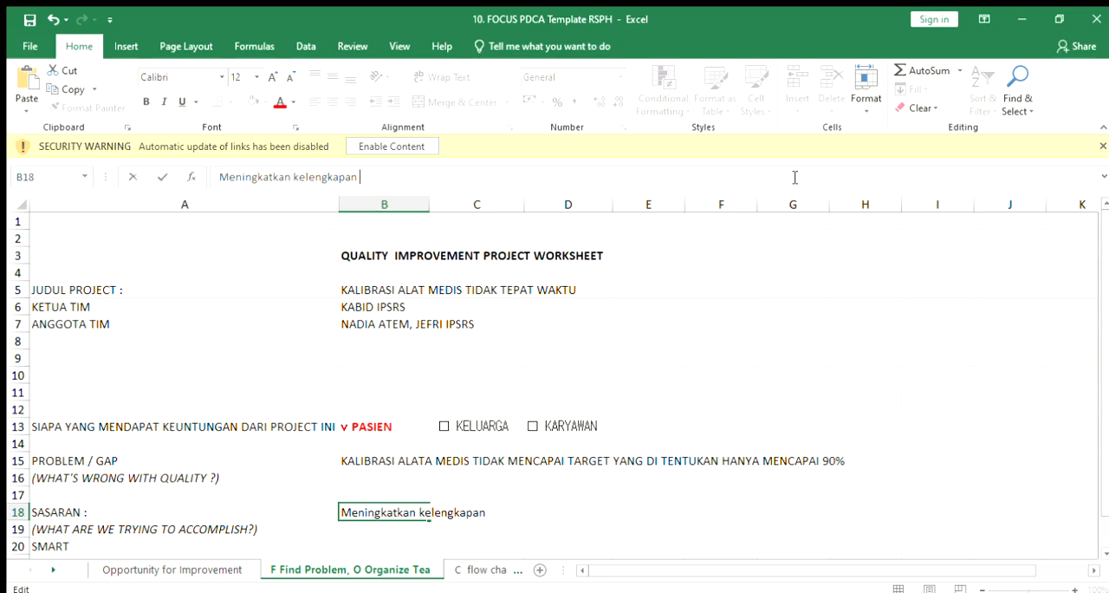
pyautogui.press('BackSpace')
pyautogui.press('BackSpace')
pyautogui.press('BackSpace')
pyautogui.press('BackSpace')
pyautogui.press('BackSpace')
pyautogui.press('BackSpace')
pyautogui.press('BackSpace')
pyautogui.press('BackSpace')
pyautogui.press('BackSpace')
pyautogui.press('BackSpace')
pyautogui.press('BackSpace')
pyautogui.press('BackSpace')
# Step: Enter "KALIBRASI TEPAT WAKTU PADA JADWAL YANMG DITENTUKAN" as the SASARAN value in B18
pyautogui.write('KALIBRASI TEPA')
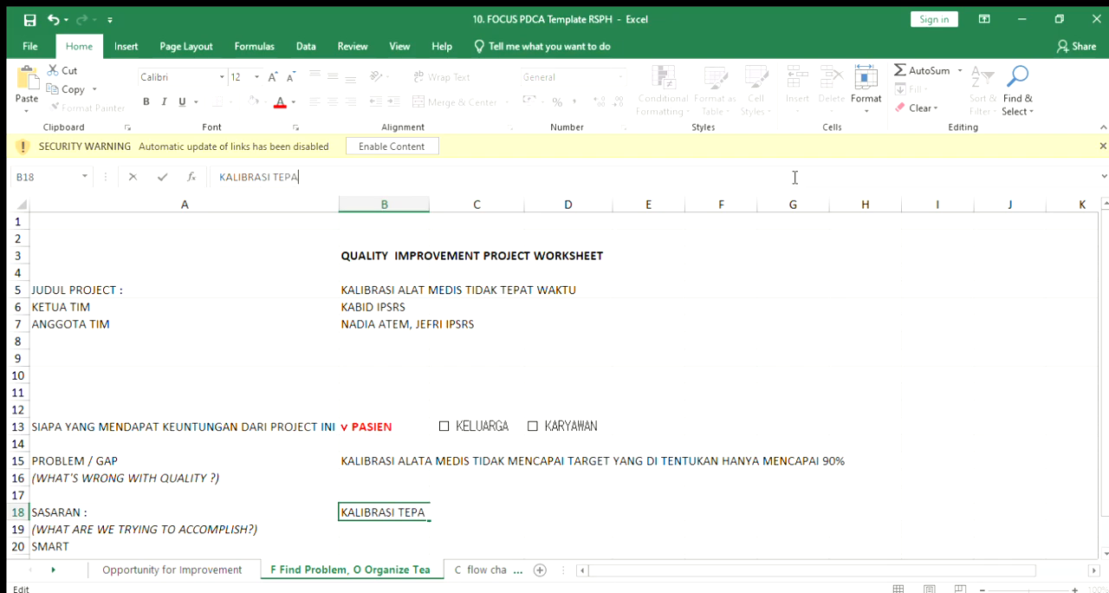
pyautogui.write('T WAKTU PADA J')
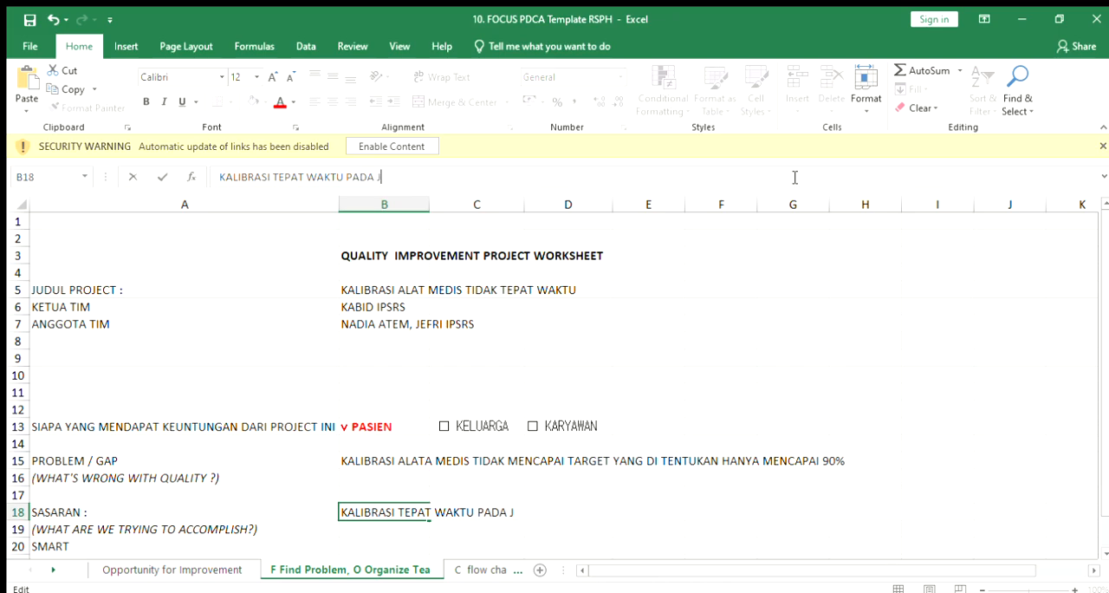
pyautogui.write('ADWAL YANMG DITE')
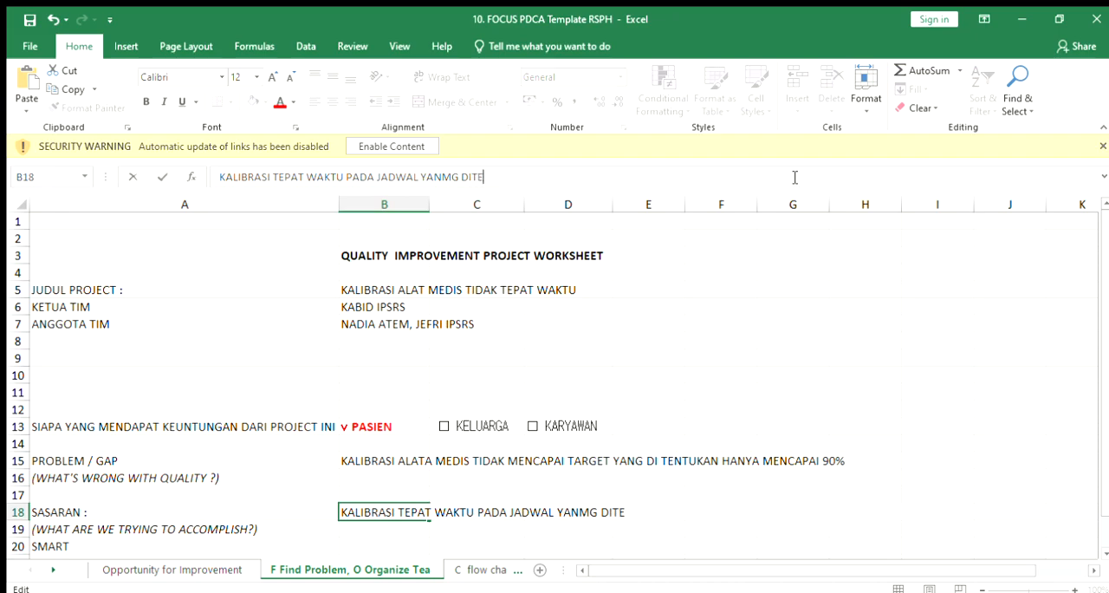
pyautogui.write('NTUKAN')
pyautogui.click(825, 490)
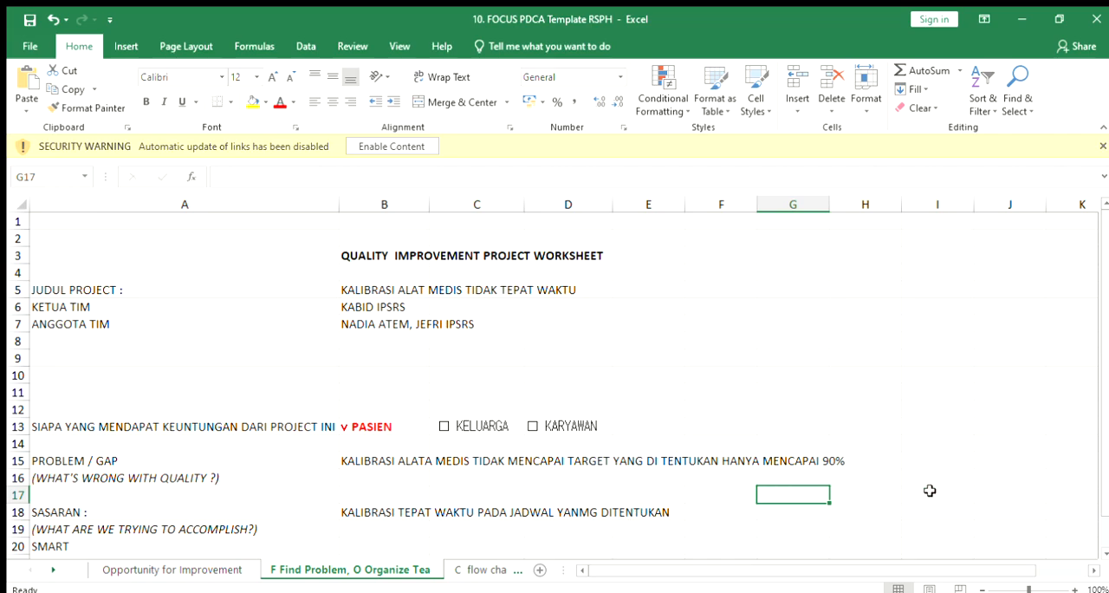
# Step: Check the TIPE PENGUKURAN options in row 22 of the worksheet and open the U Fishbone (2) sheet
pyautogui.click(1105, 542)
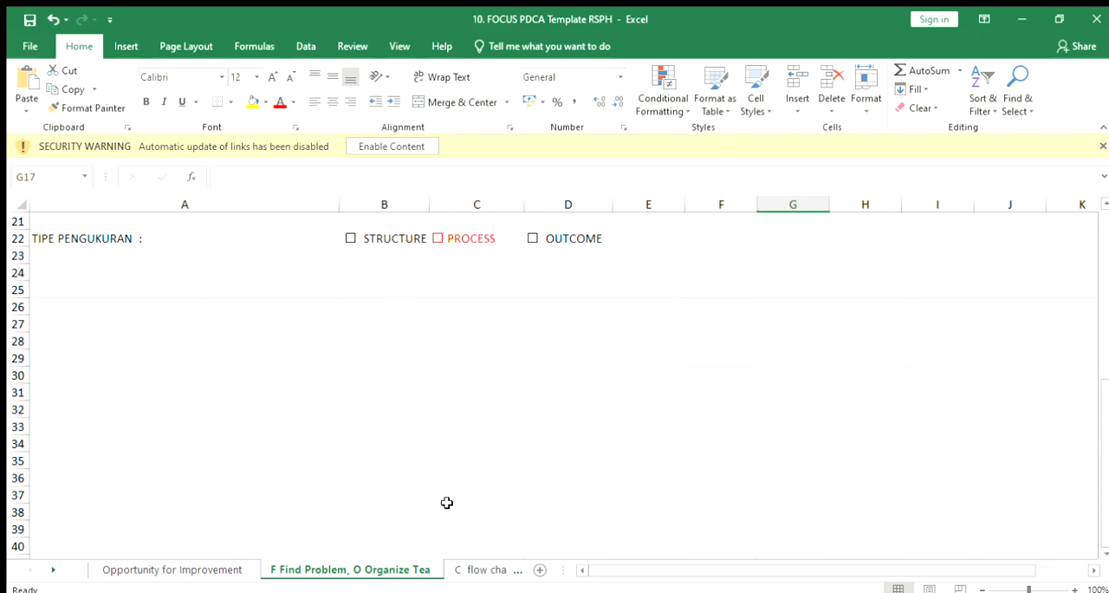
pyautogui.click(53, 568)
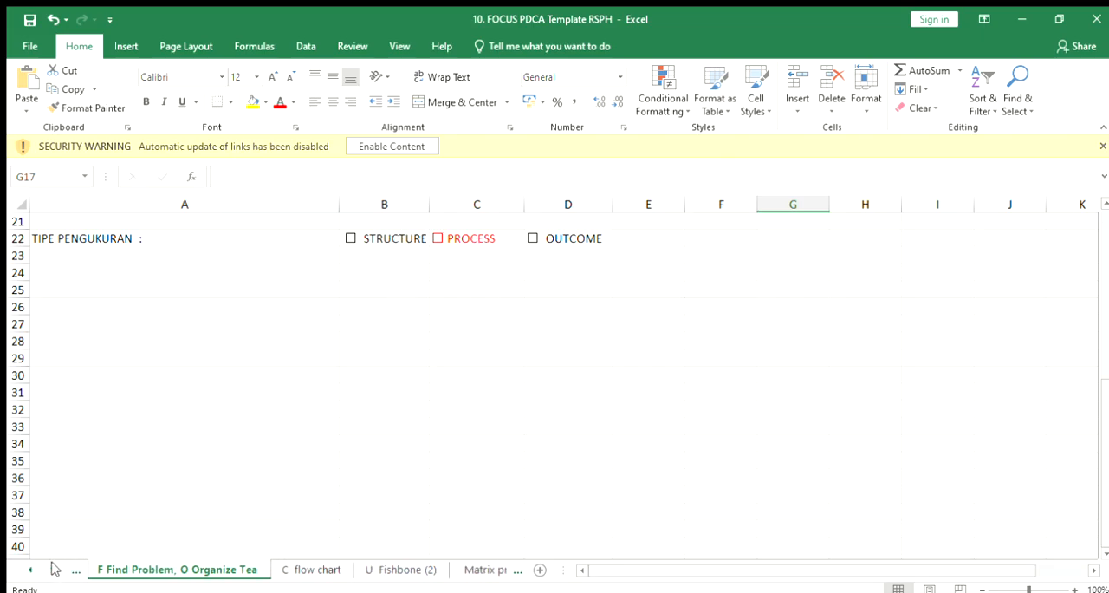
pyautogui.click(403, 569)
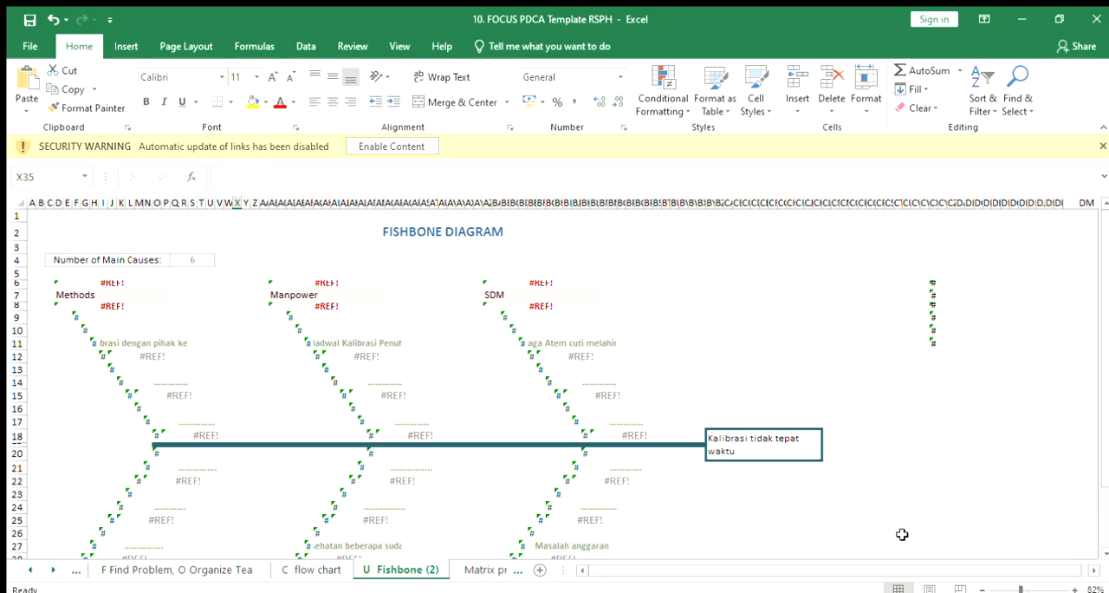
# Step: Examine the fishbone diagram's problem statement and the causes listed on the upper SDM, Manpower and Methods branches
pyautogui.click(778, 446)
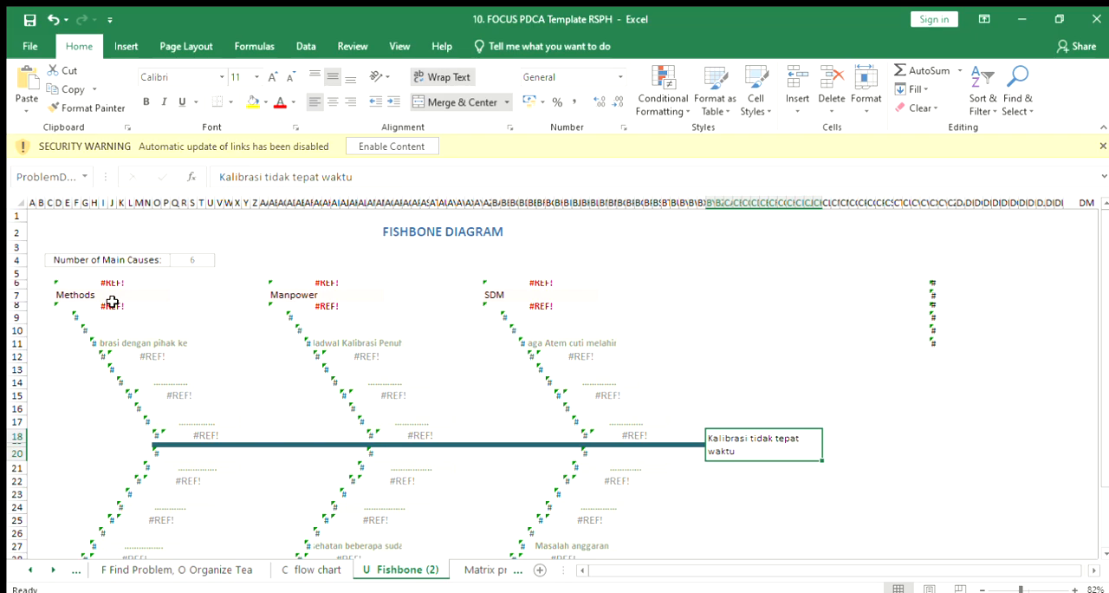
pyautogui.click(518, 285)
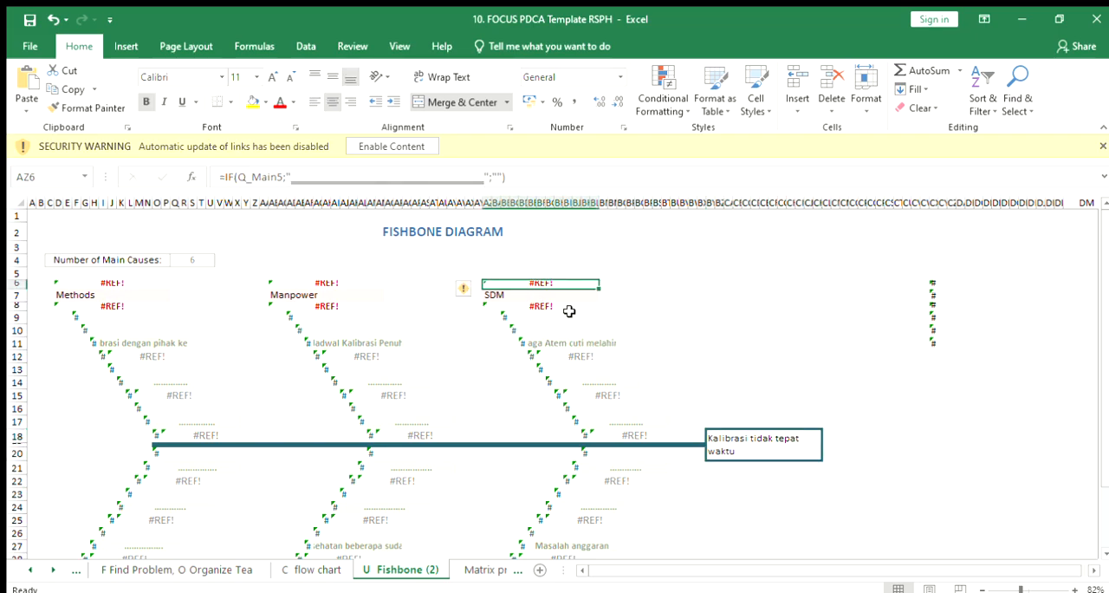
pyautogui.click(547, 305)
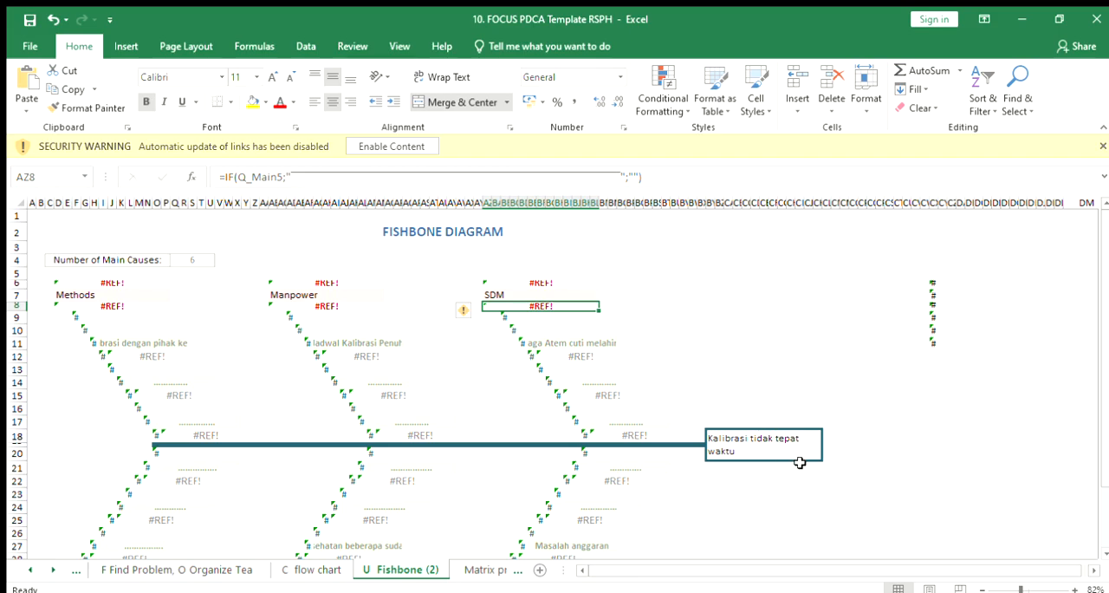
pyautogui.click(511, 356)
pyautogui.click(555, 351)
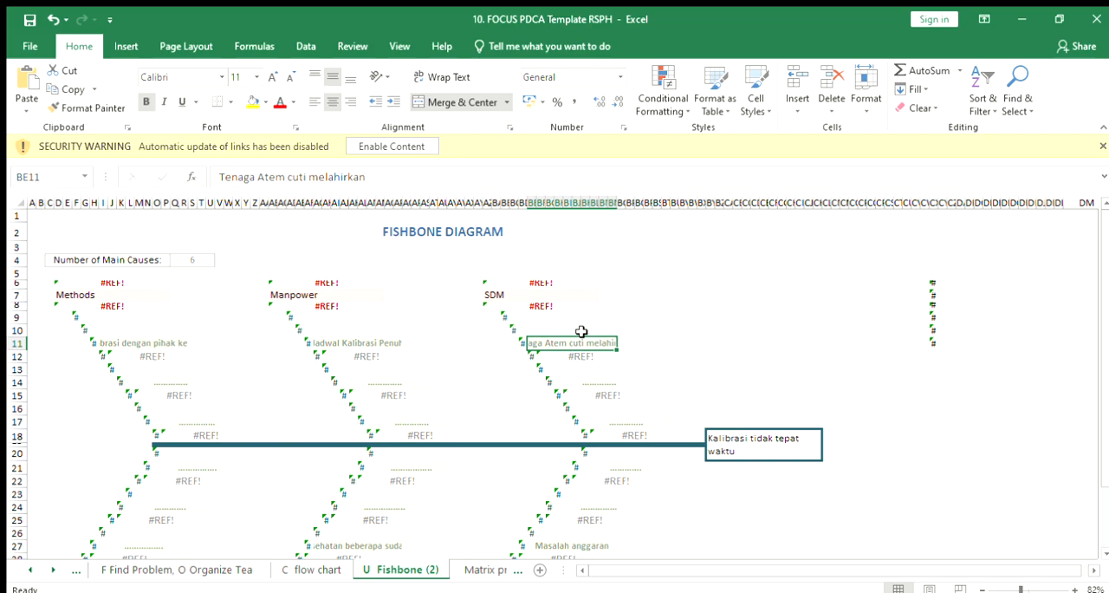
pyautogui.click(325, 294)
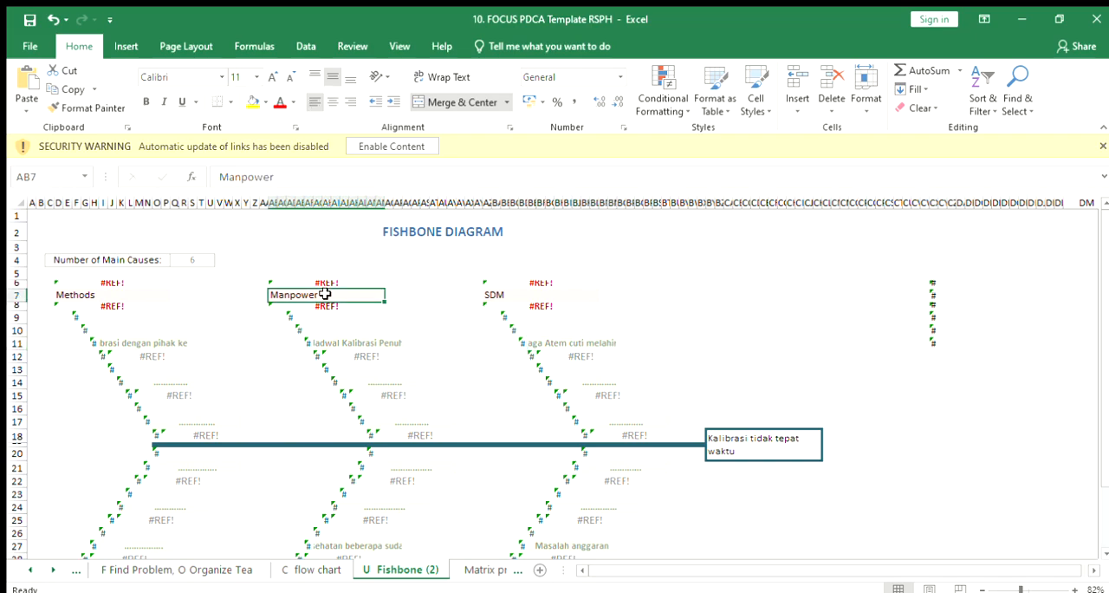
pyautogui.click(377, 341)
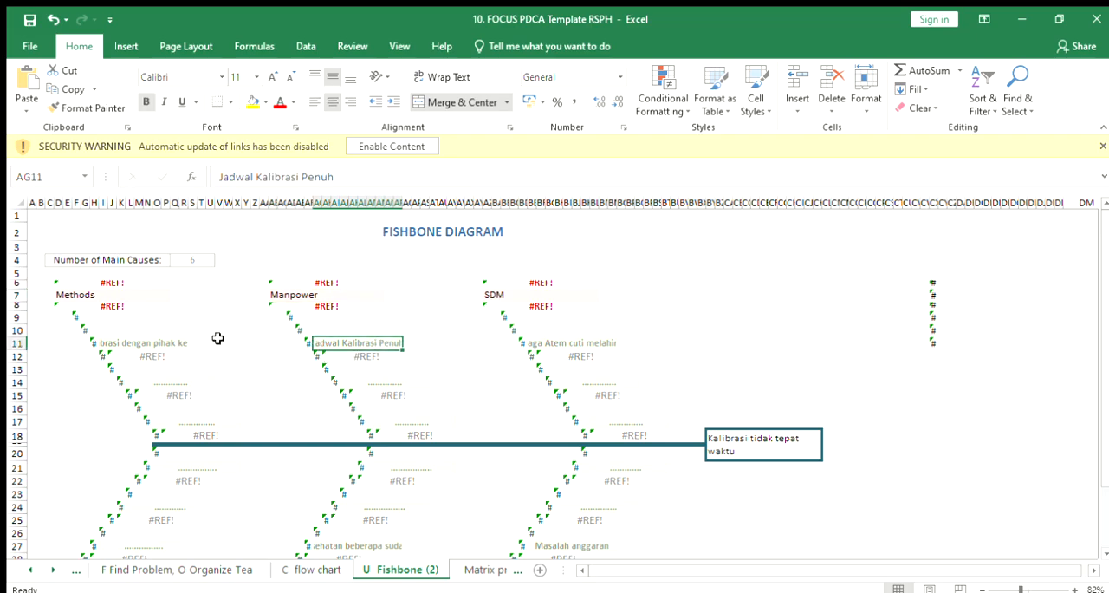
pyautogui.click(128, 295)
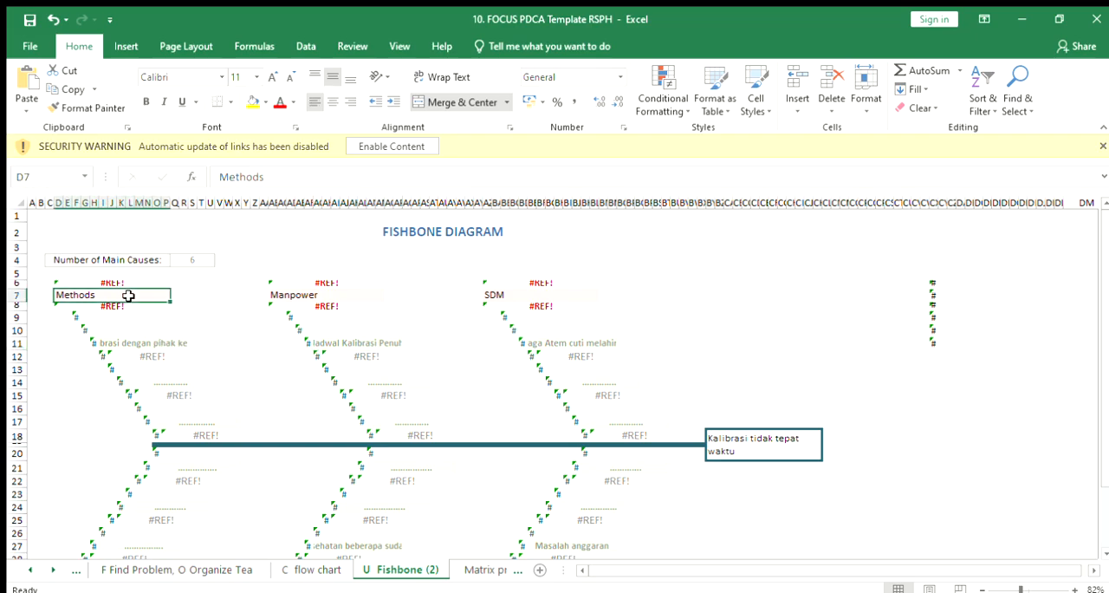
pyautogui.click(167, 347)
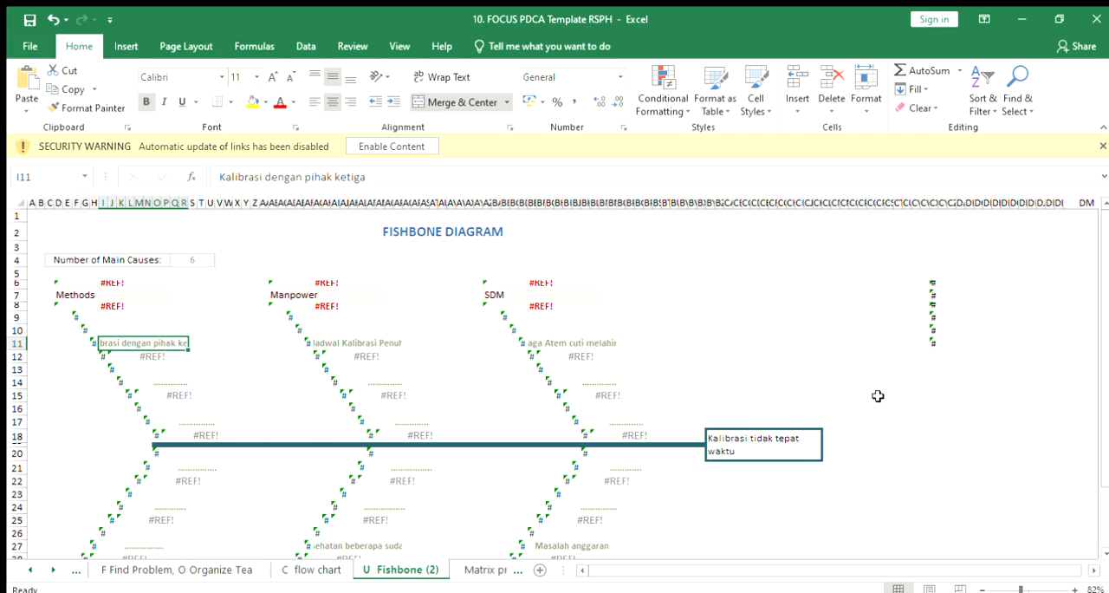
# Step: Examine the causes listed on the fishbone diagram's lower Machines and Material branches
pyautogui.click(1105, 543)
pyautogui.click(1104, 204)
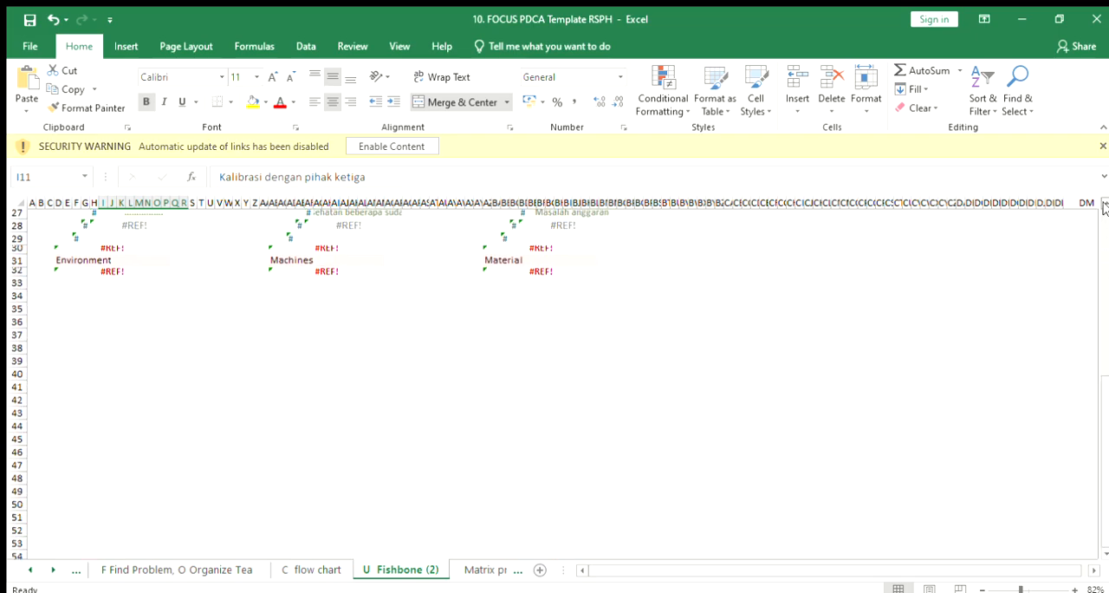
pyautogui.click(1104, 205)
pyautogui.click(1104, 204)
pyautogui.click(1104, 204)
pyautogui.click(1103, 204)
pyautogui.click(1104, 204)
pyautogui.click(1103, 204)
pyautogui.click(1104, 204)
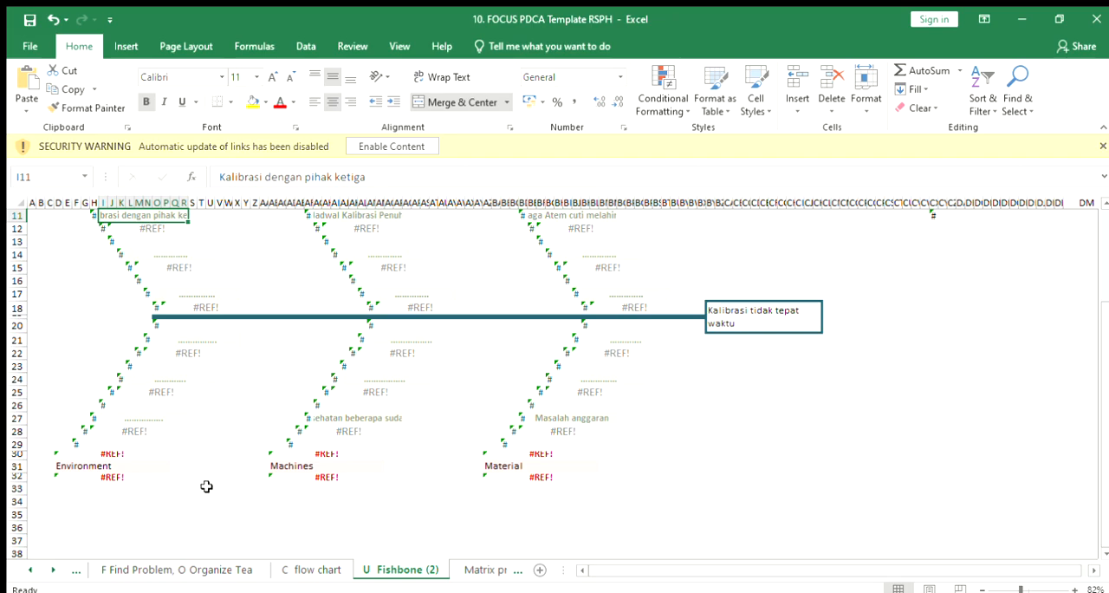
pyautogui.click(364, 420)
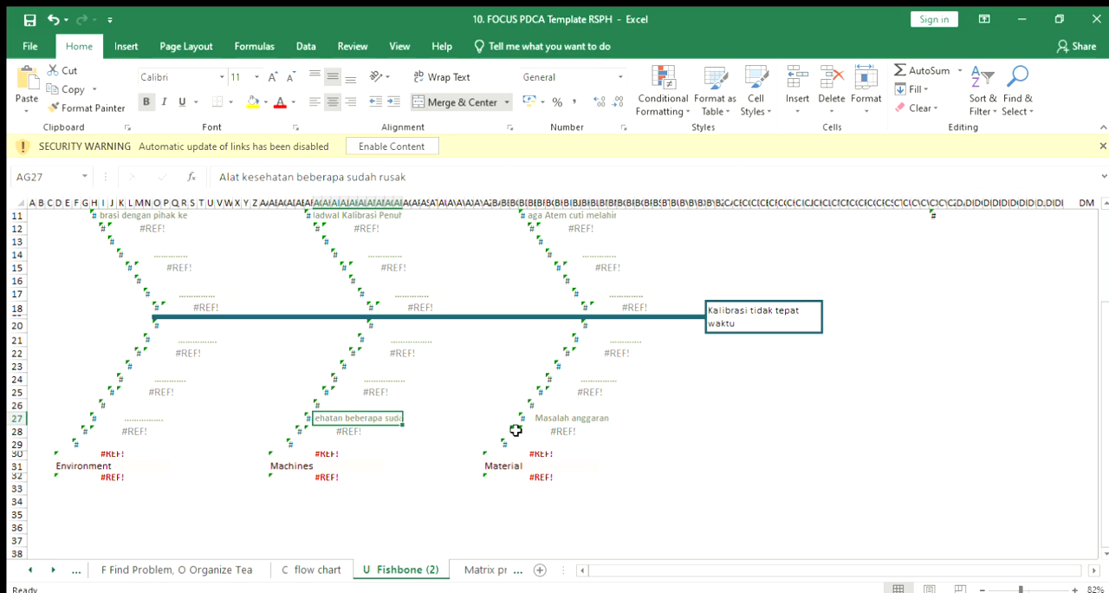
pyautogui.click(538, 468)
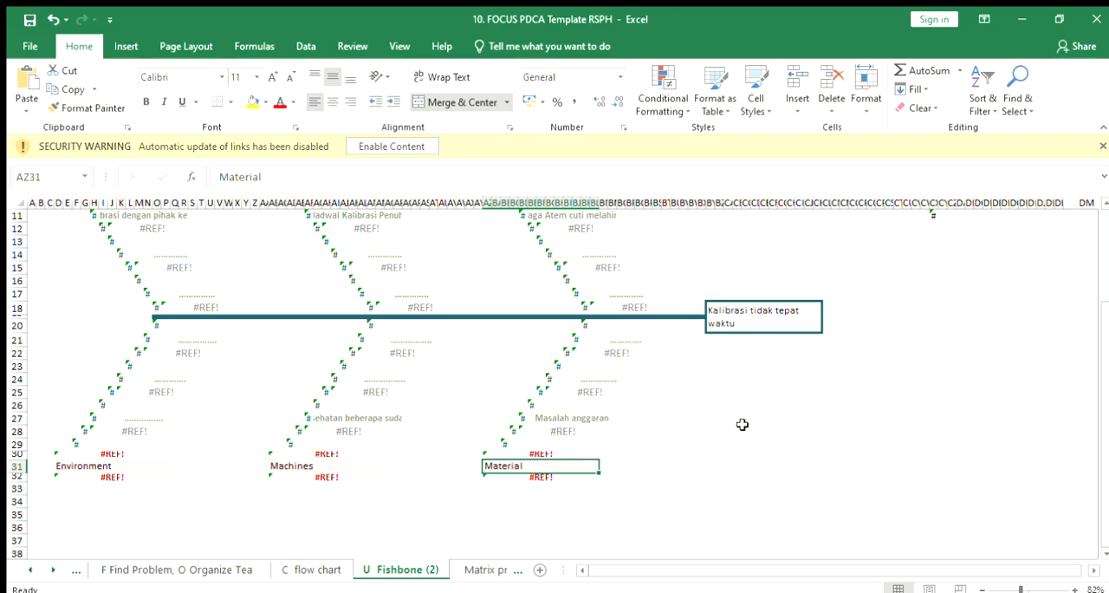
pyautogui.click(611, 430)
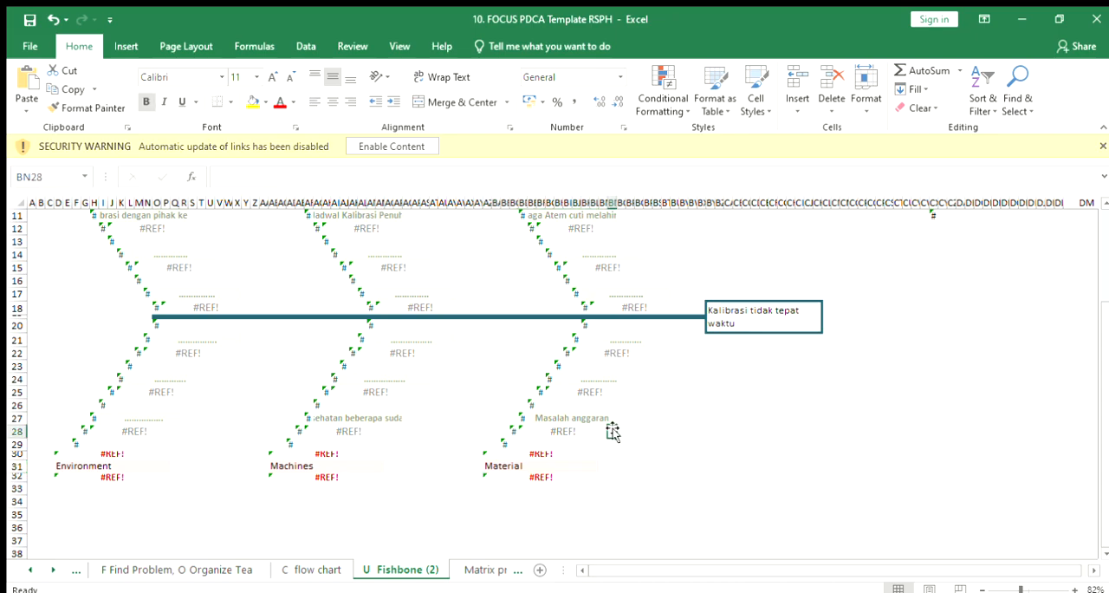
pyautogui.click(606, 420)
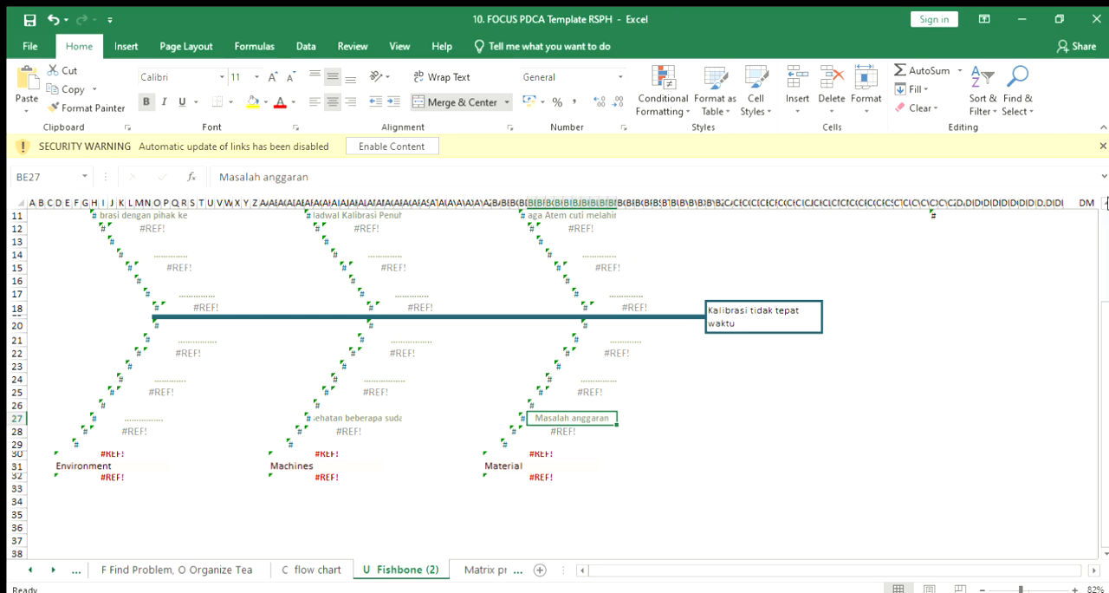
pyautogui.scroll(3, 1105, 208)
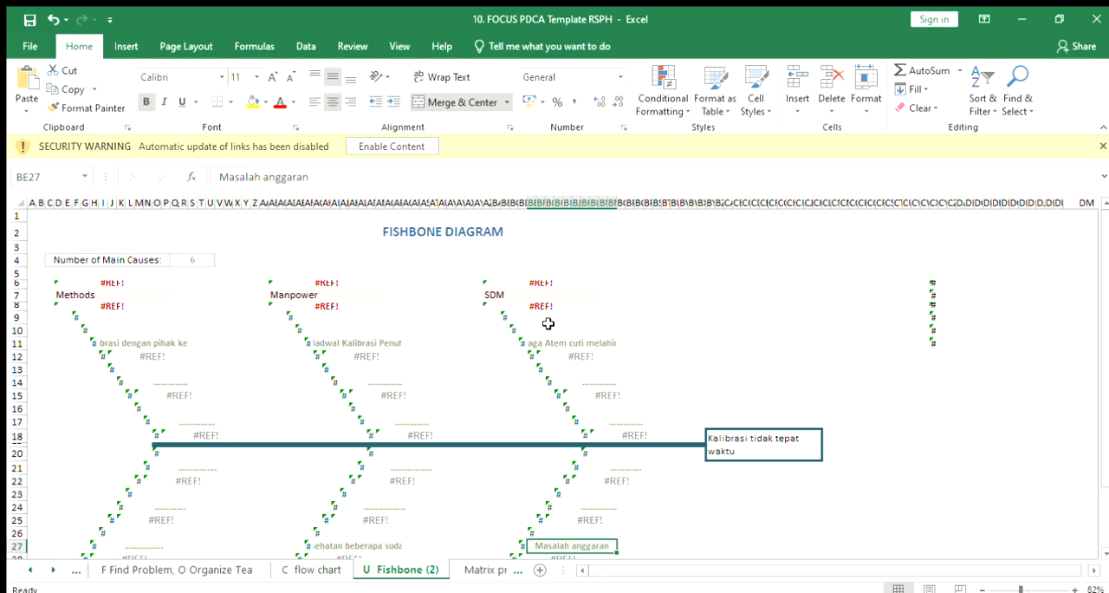
# Step: Recheck the full text of the row 11 causes on the fishbone diagram's SDM, Manpower and Methods branches
pyautogui.click(574, 345)
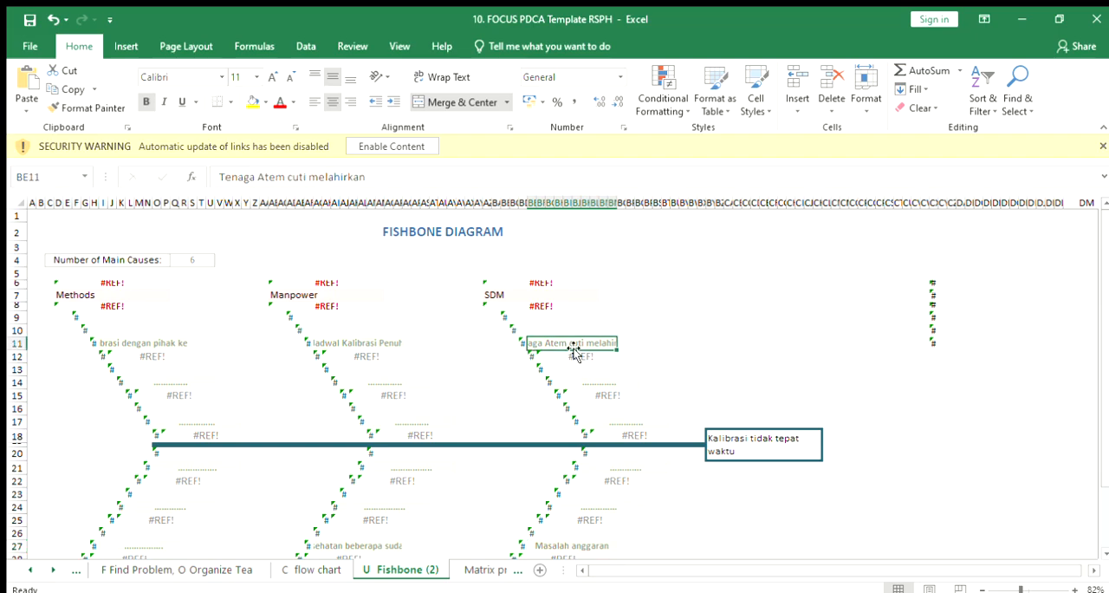
pyautogui.click(355, 345)
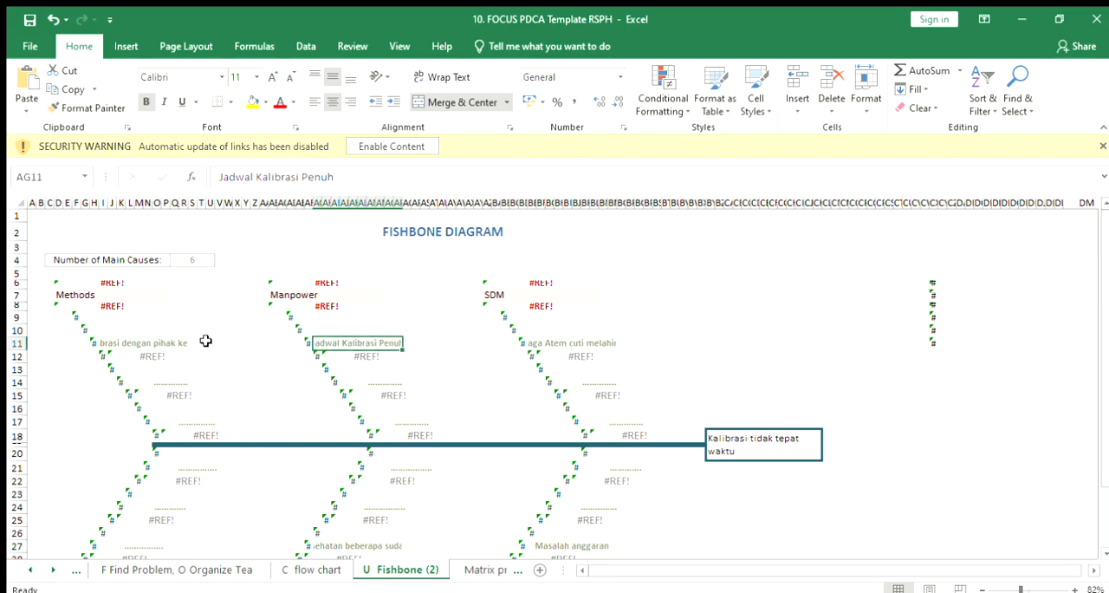
pyautogui.click(170, 344)
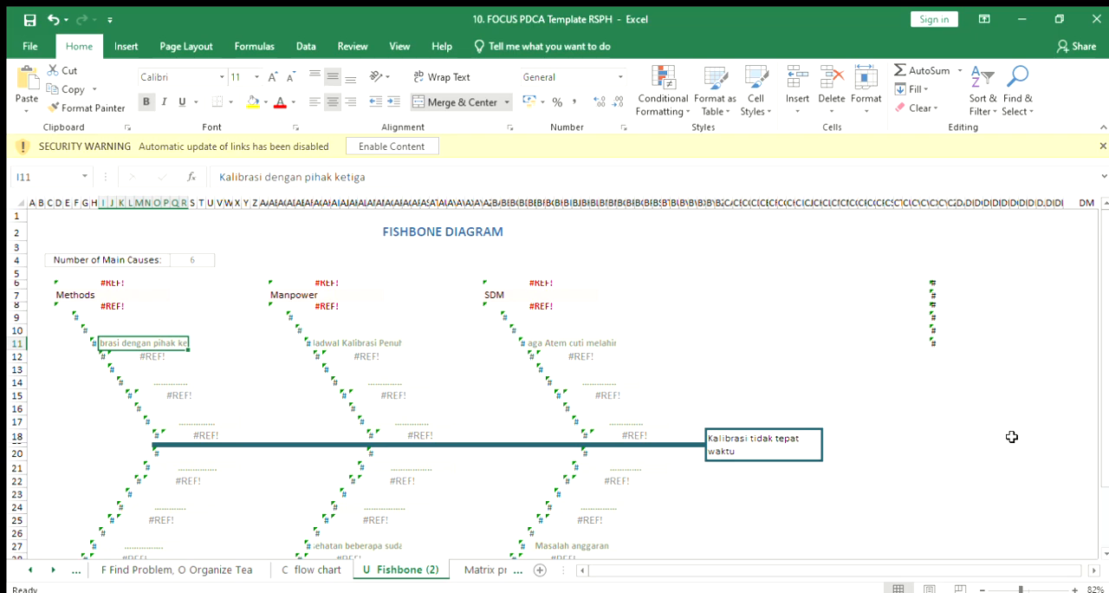
pyautogui.click(1100, 539)
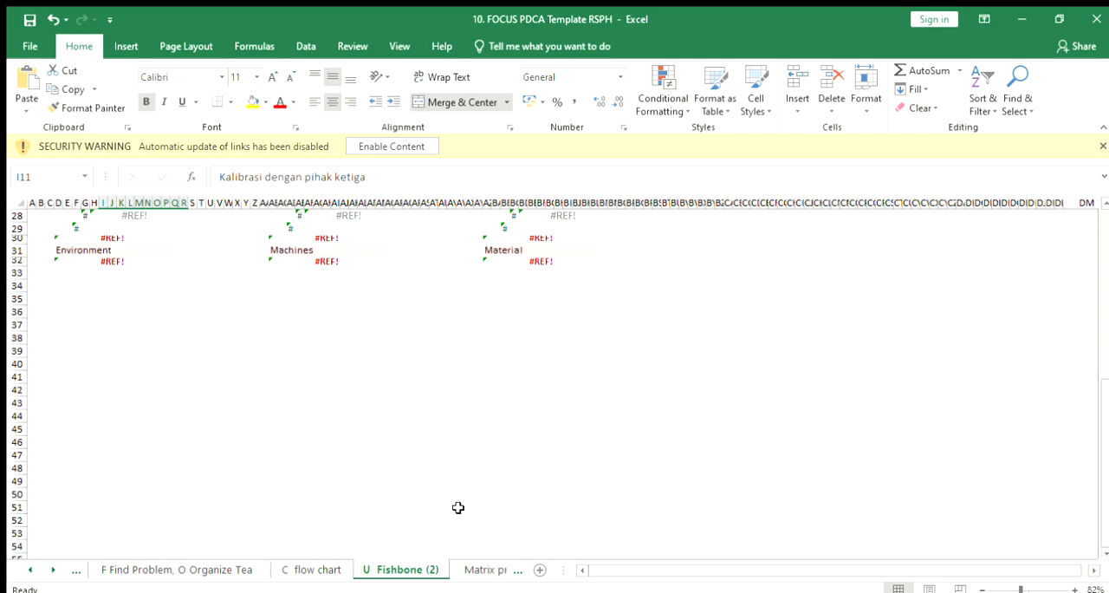
# Step: Open the Matrix prioritas sheet and view the PENYEBAB and KRITERIA scoring table from its first column down to Total Score
pyautogui.click(508, 569)
pyautogui.click(319, 568)
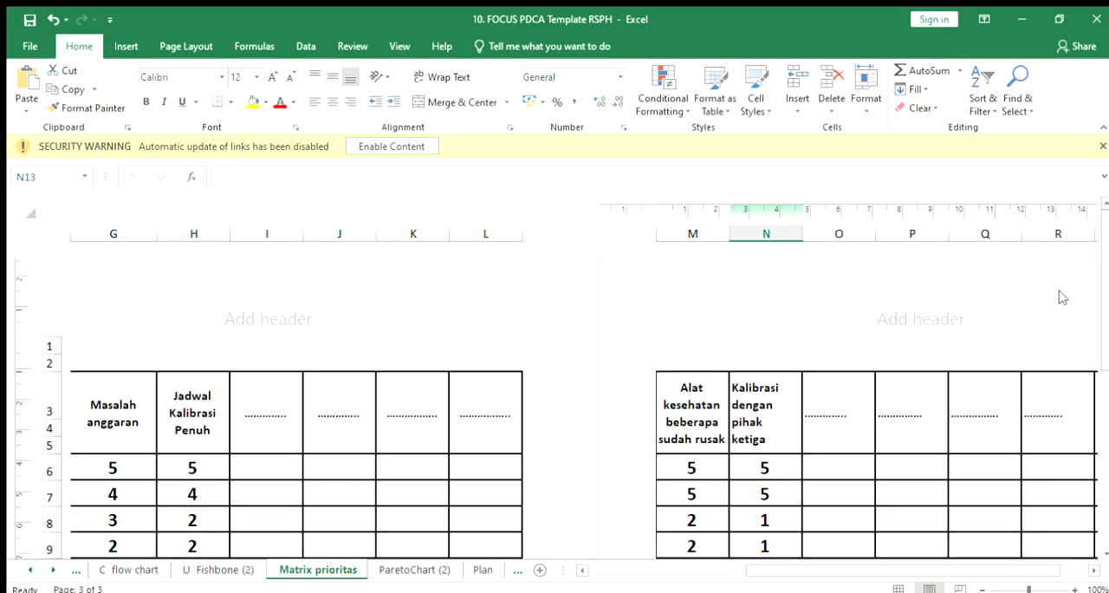
pyautogui.moveTo(931, 571); pyautogui.dragTo(762, 591)
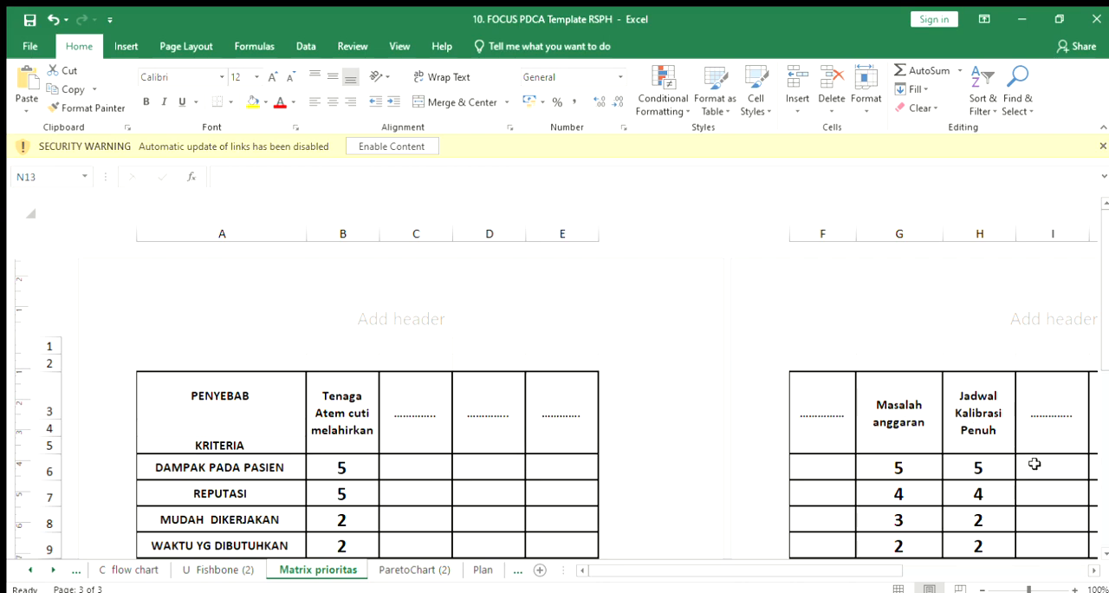
pyautogui.scroll(-2, 1103, 548)
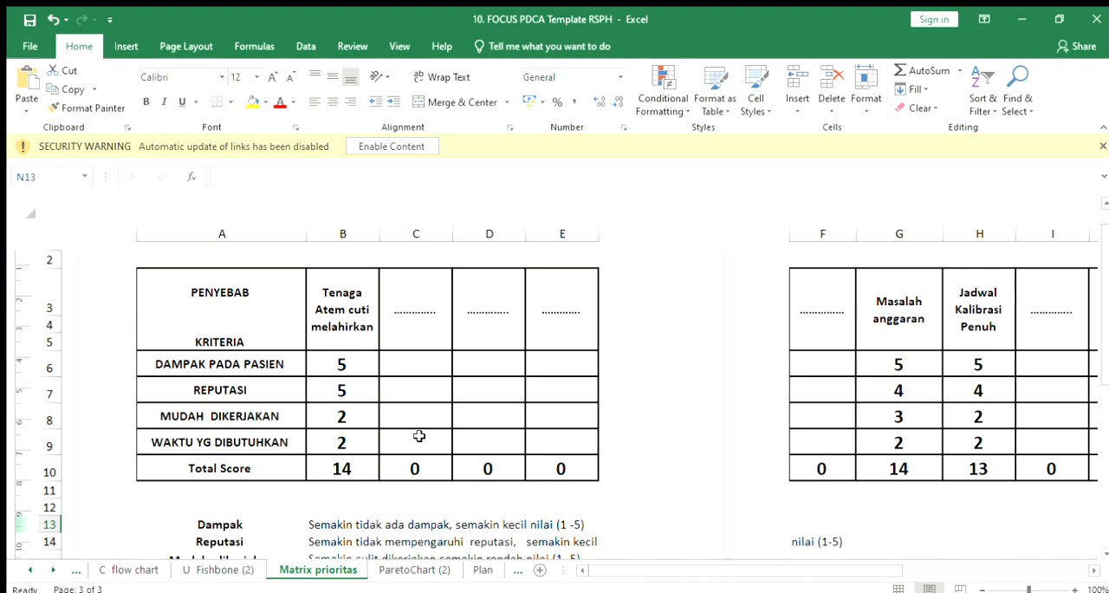
# Step: Return to the U Fishbone (2) sheet and check the first two cause entries on the SDM branch
pyautogui.click(216, 570)
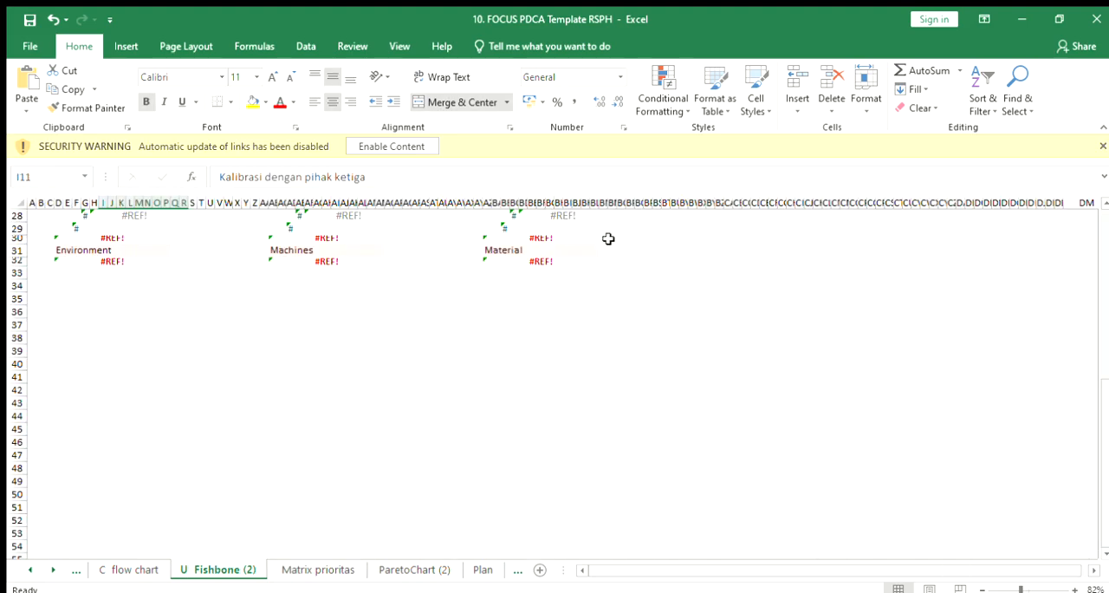
pyautogui.scroll(6, 1098, 212)
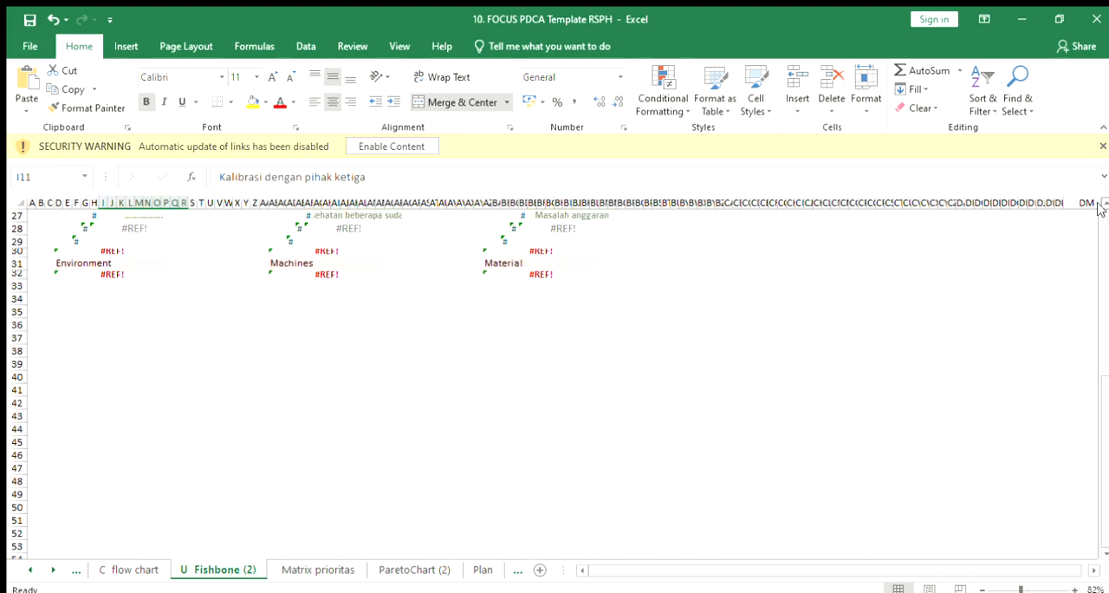
pyautogui.scroll(3, 1098, 208)
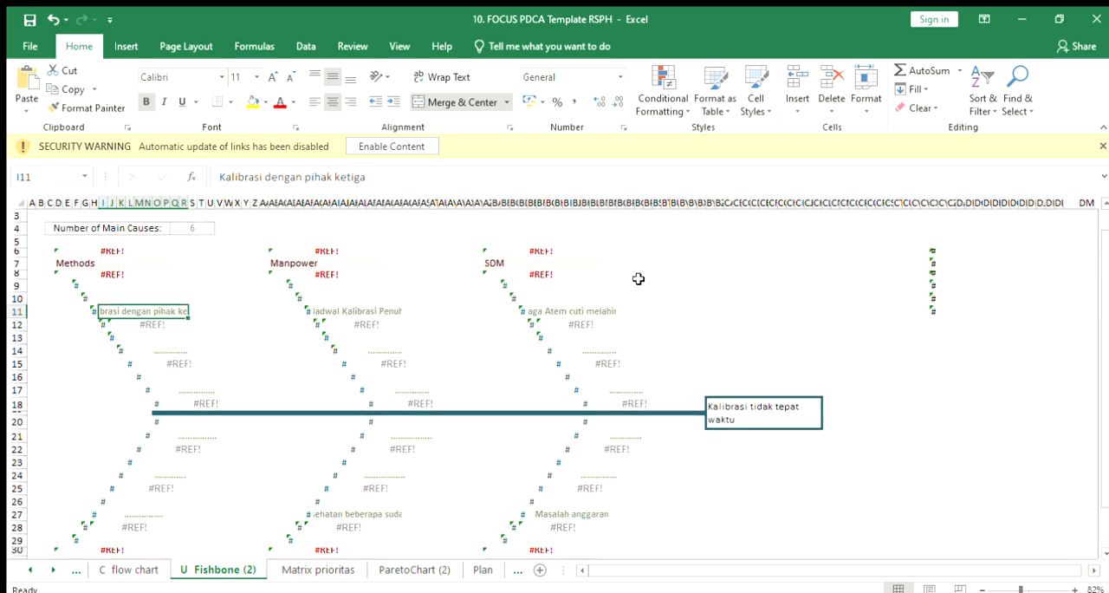
pyautogui.click(570, 312)
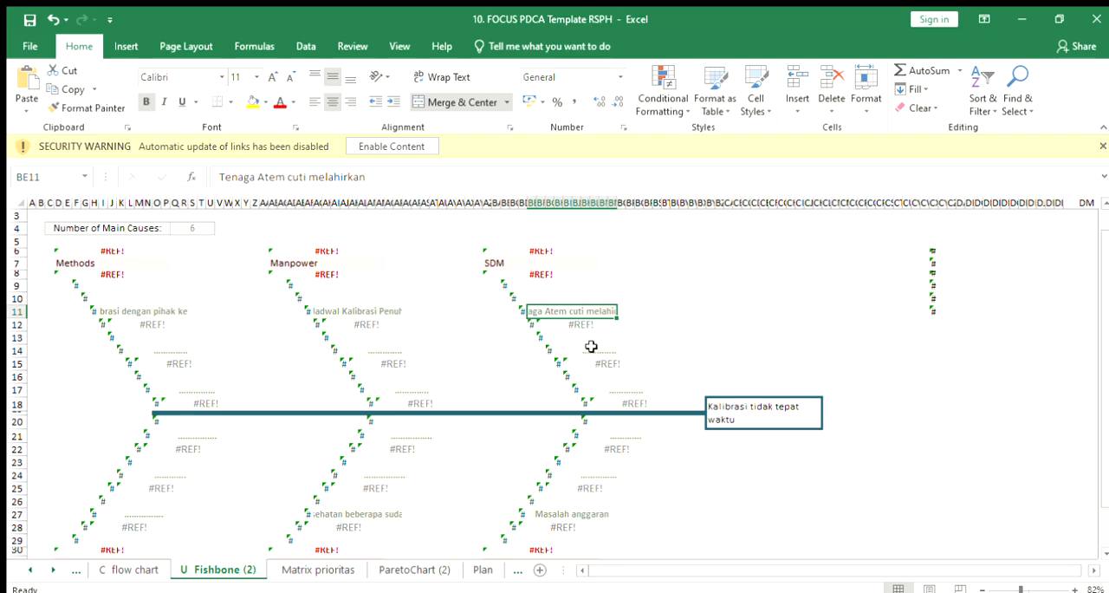
pyautogui.click(591, 346)
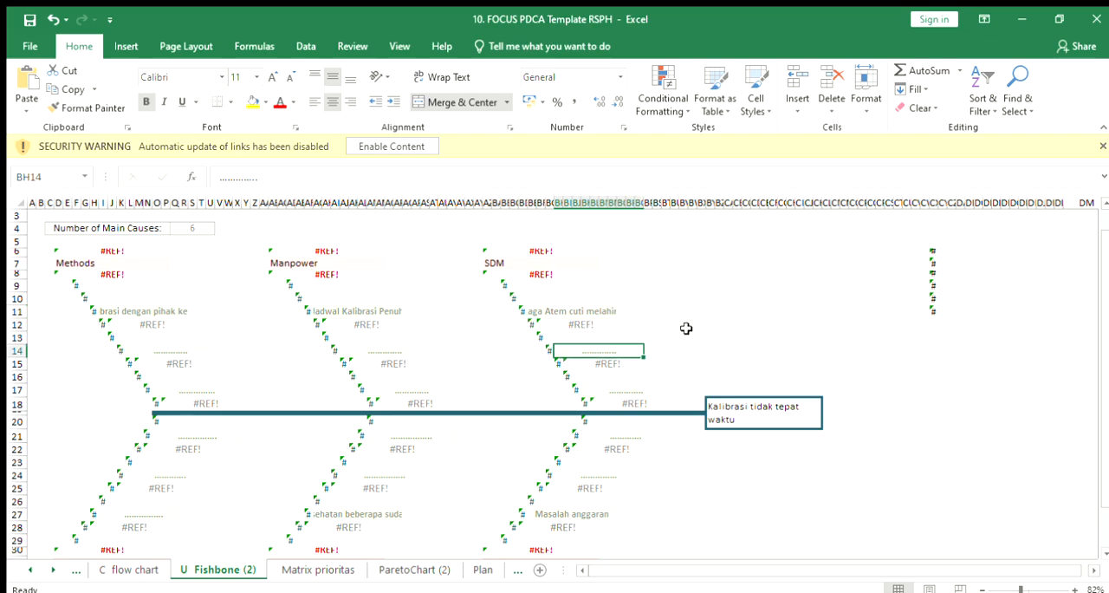
# Step: Reopen the Matrix prioritas sheet and read the scoring notes for Dampak, Reputasi, Mudah dikerjakan and Waktu yg dibutuhkan
pyautogui.click(314, 569)
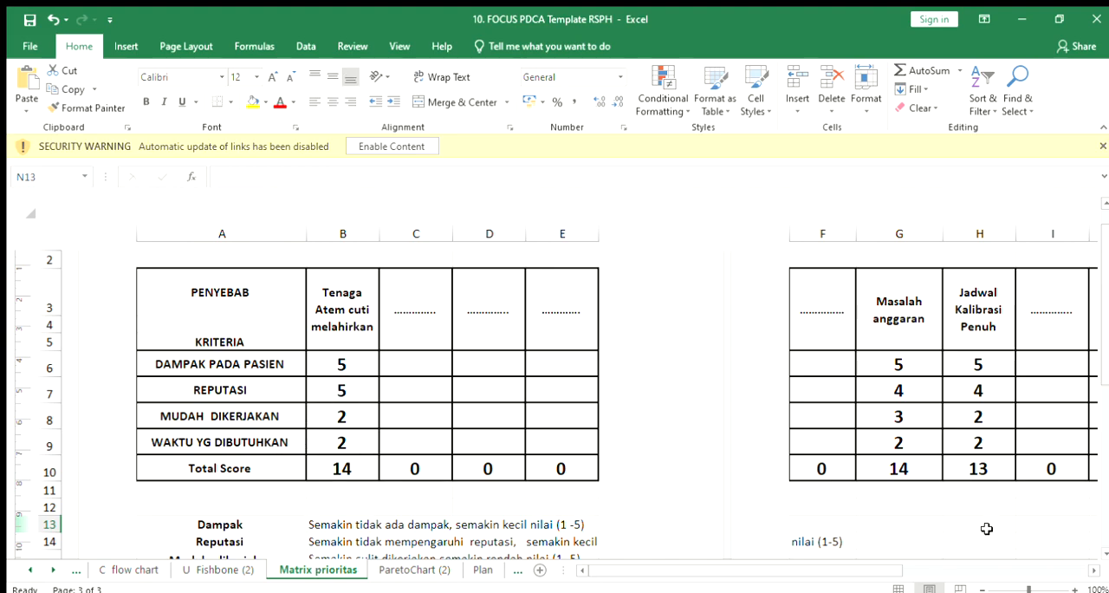
pyautogui.scroll(-1, 1098, 543)
pyautogui.scroll(-1, 1098, 546)
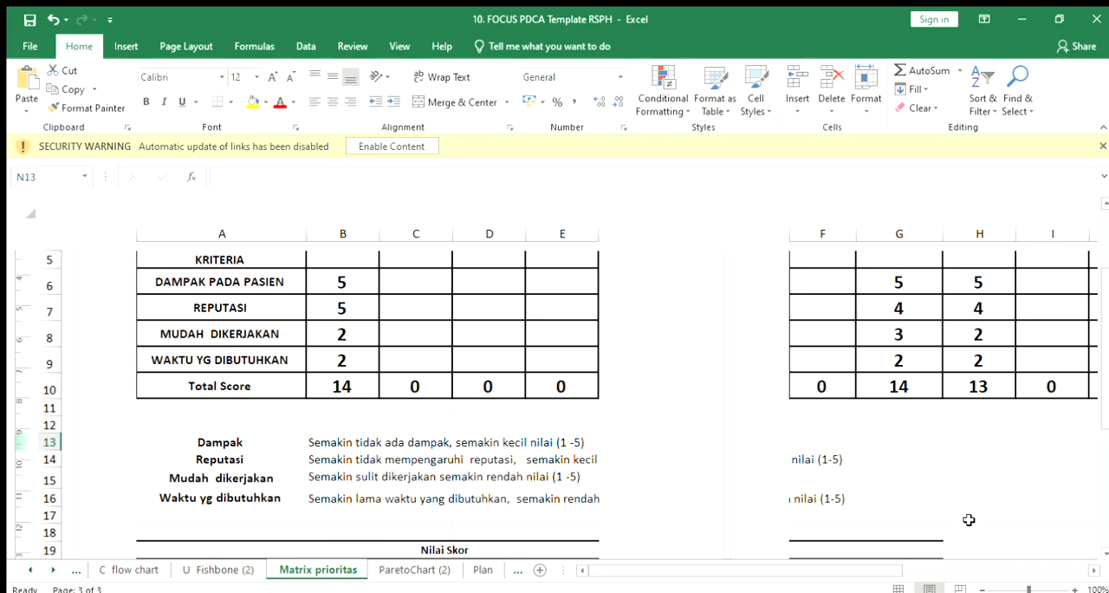
pyautogui.moveTo(1103, 403); pyautogui.dragTo(1097, 321)
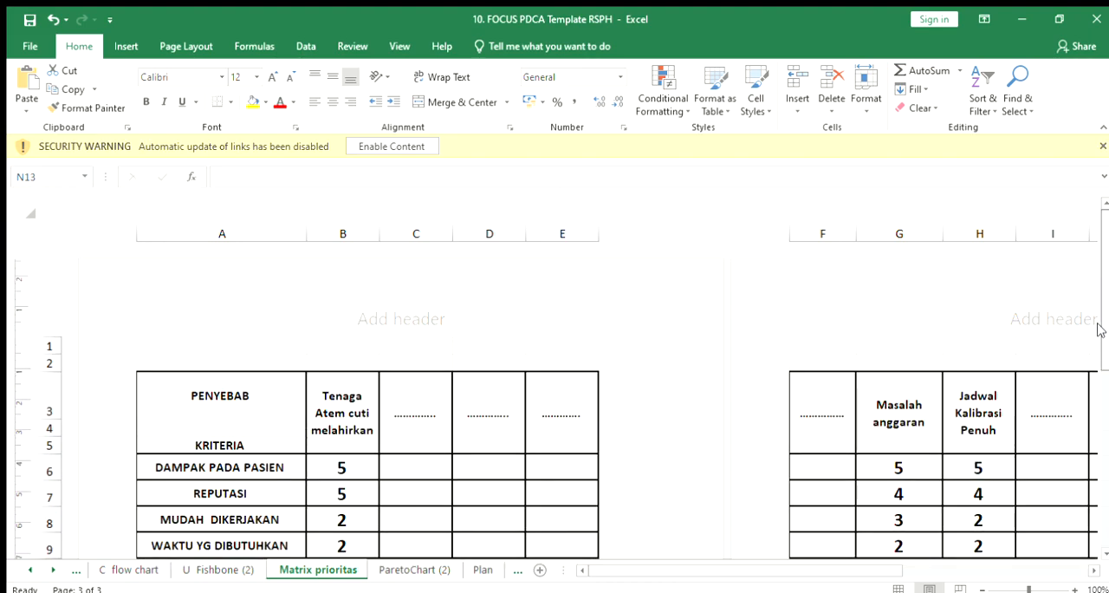
pyautogui.click(1102, 555)
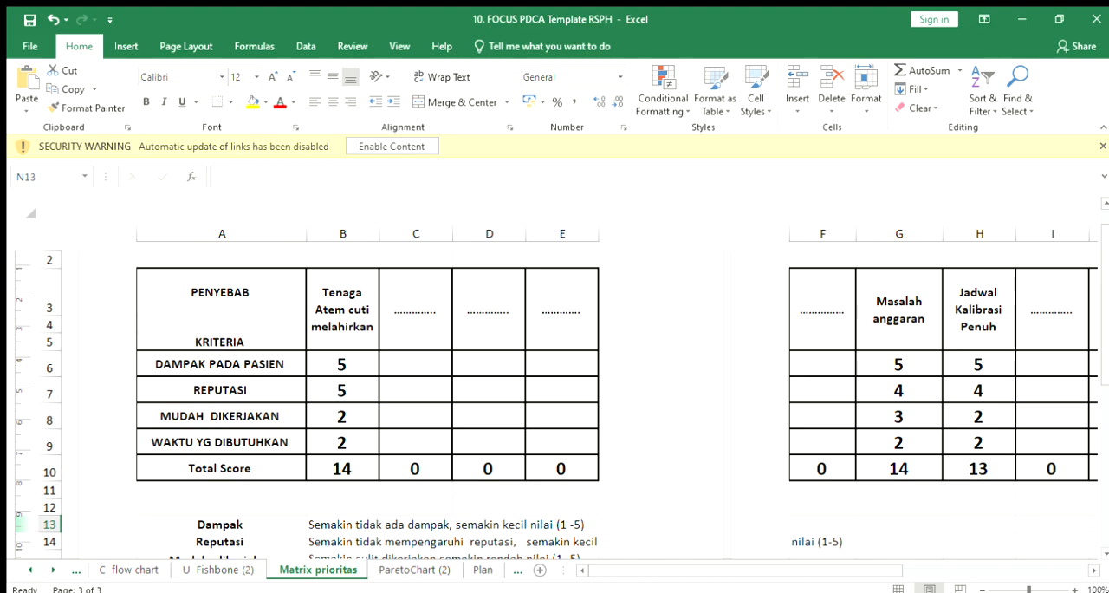
# Step: Review the criteria scores and totals of the remaining causes in columns F to P, plus the Nilai Skor legend below the matrix
pyautogui.click(1093, 569)
pyautogui.click(1093, 569)
pyautogui.click(1094, 569)
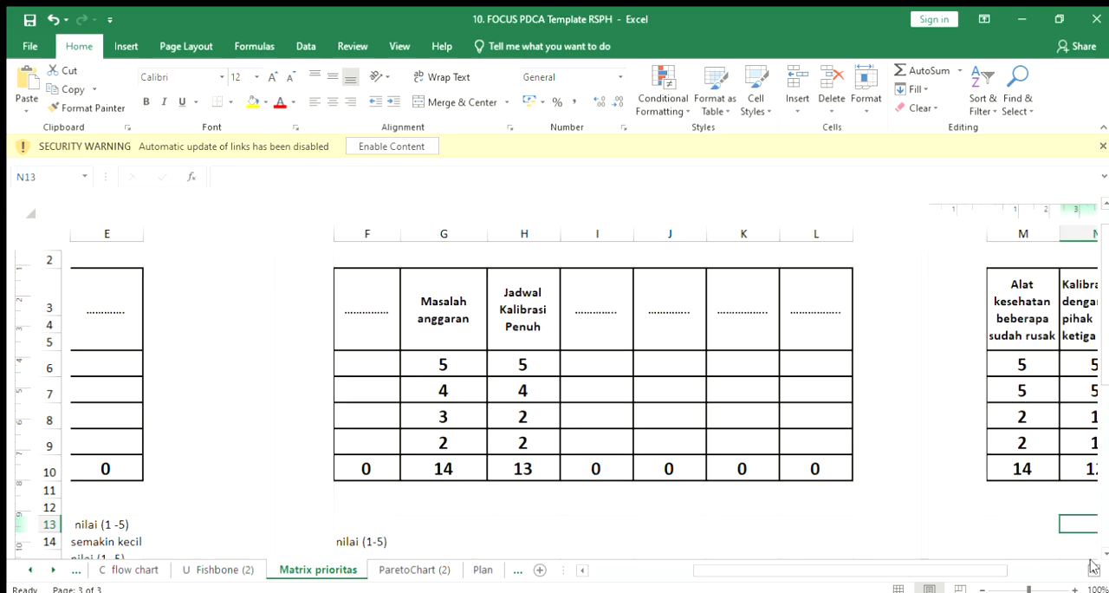
pyautogui.click(1093, 569)
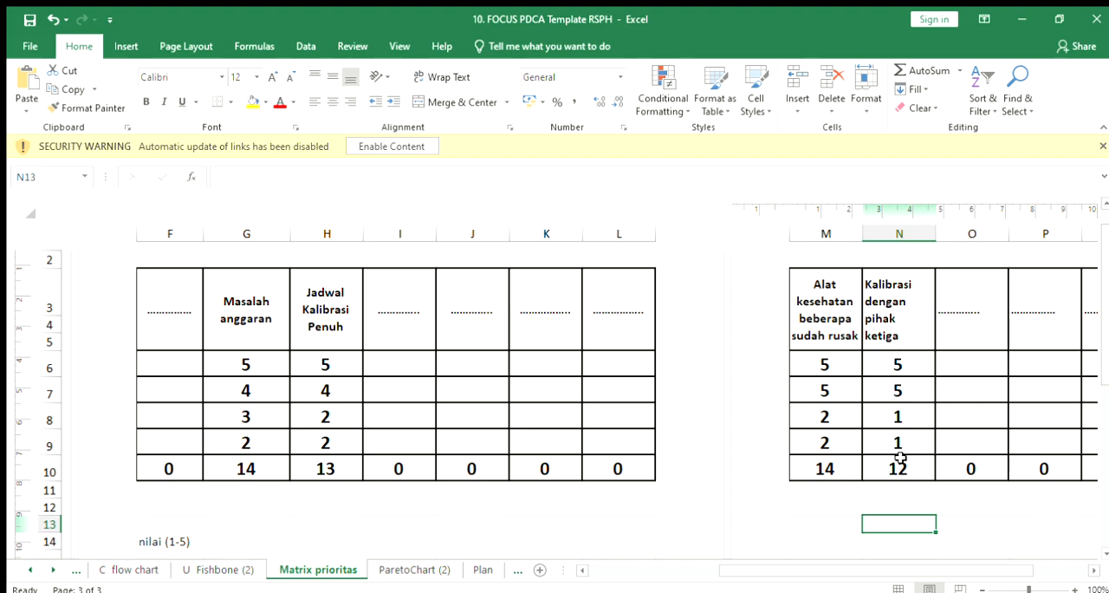
pyautogui.click(1104, 540)
pyautogui.click(1104, 540)
pyautogui.click(1104, 214)
pyautogui.moveTo(1103, 218); pyautogui.dragTo(1108, 432)
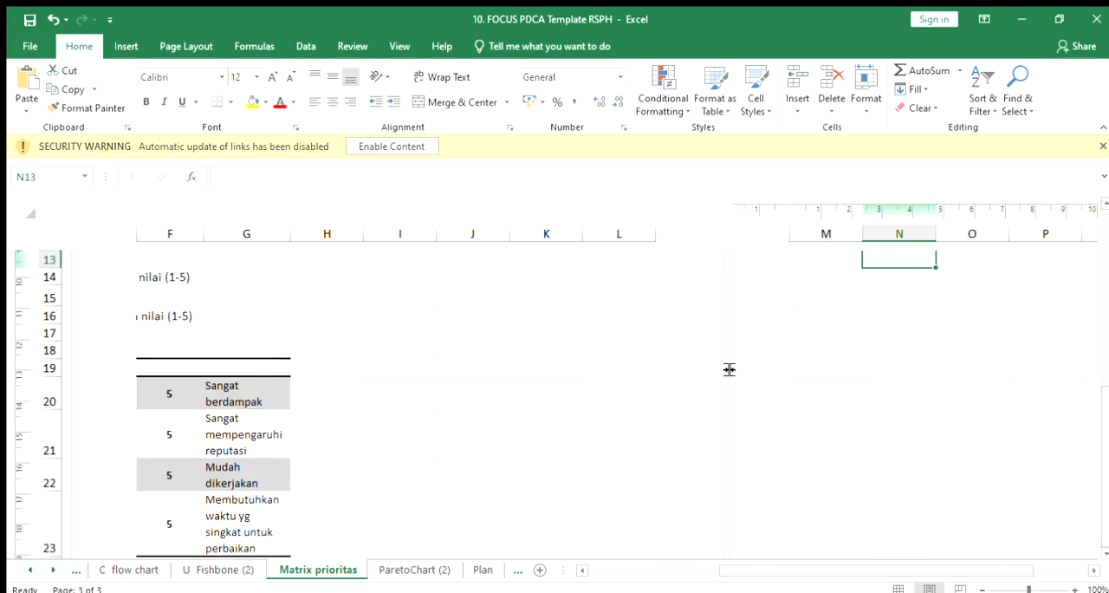
# Step: Open the ParetoChart (2) sheet and examine the causes table, the Pareto Analysis chart and the Instructions box
pyautogui.click(411, 570)
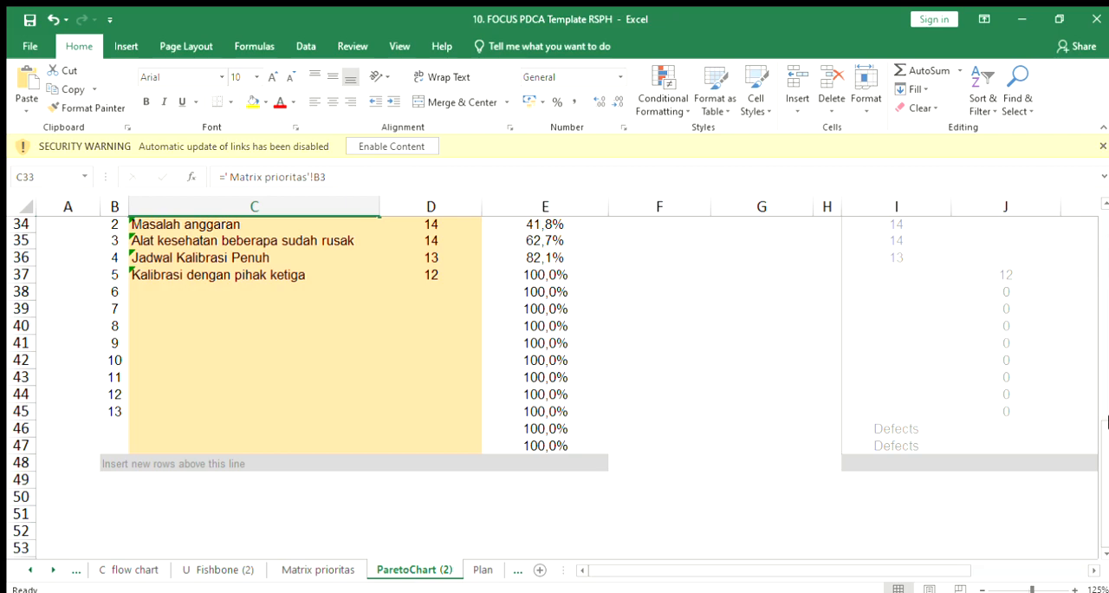
pyautogui.moveTo(1107, 437); pyautogui.dragTo(1107, 213)
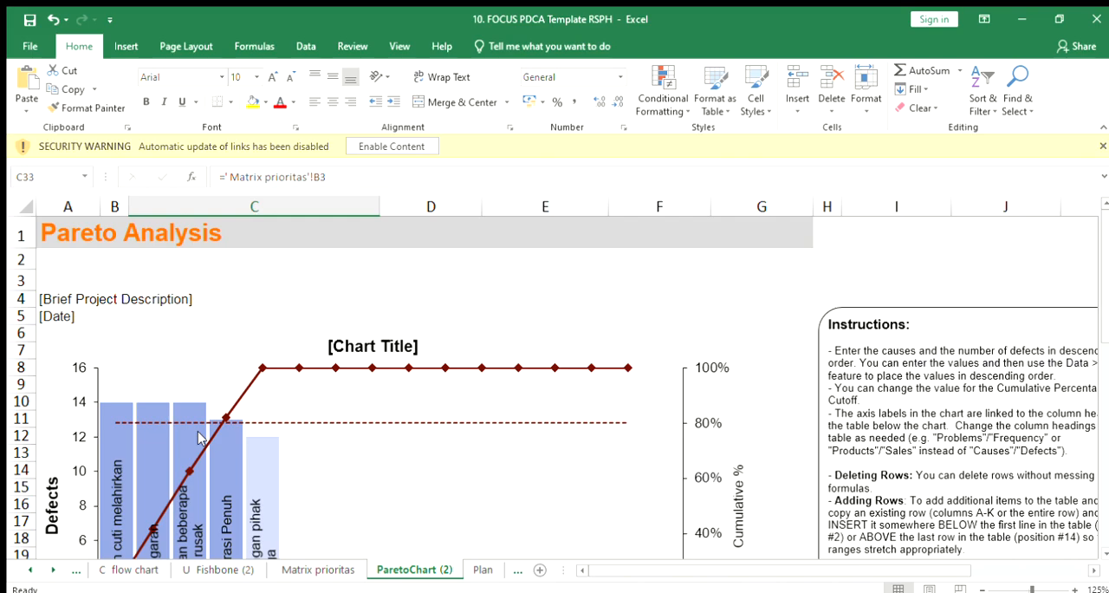
pyautogui.click(526, 484)
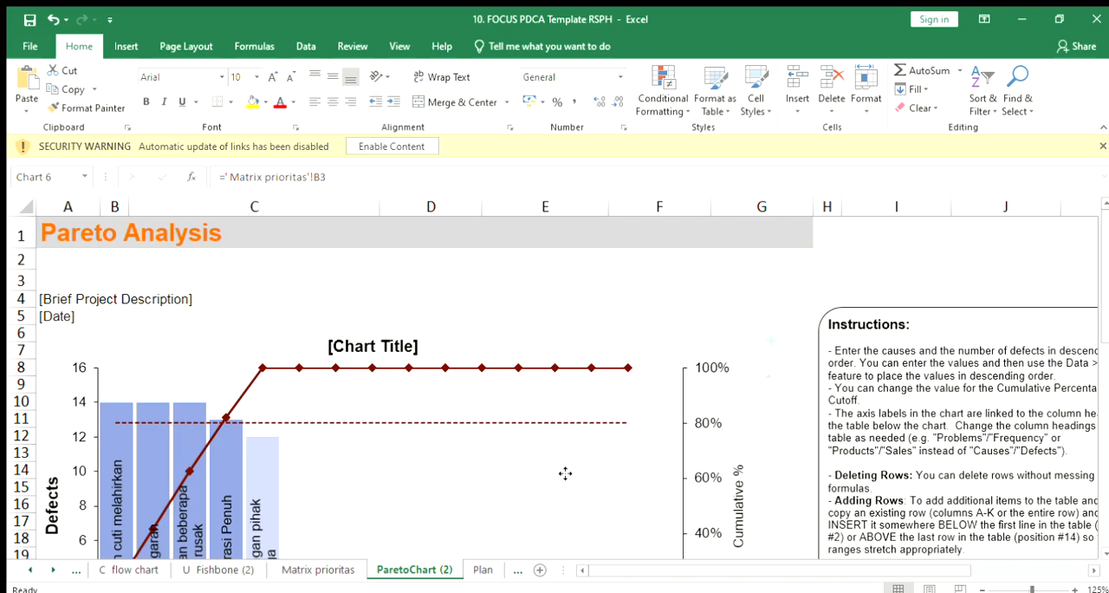
pyautogui.scroll(-1, 1086, 547)
pyautogui.hscroll(5, 1086, 547)
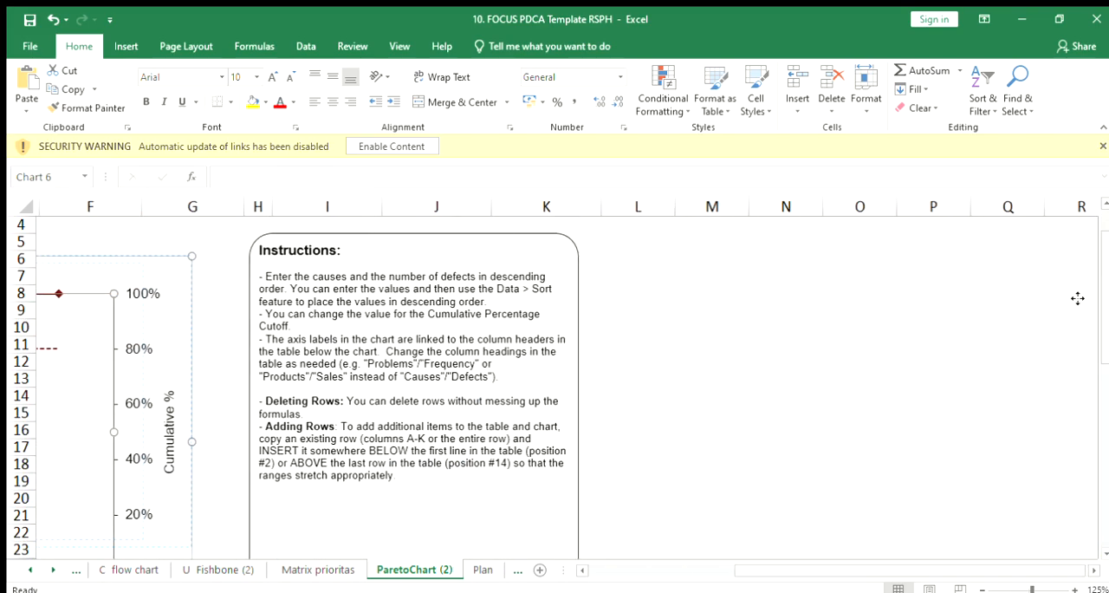
pyautogui.click(724, 590)
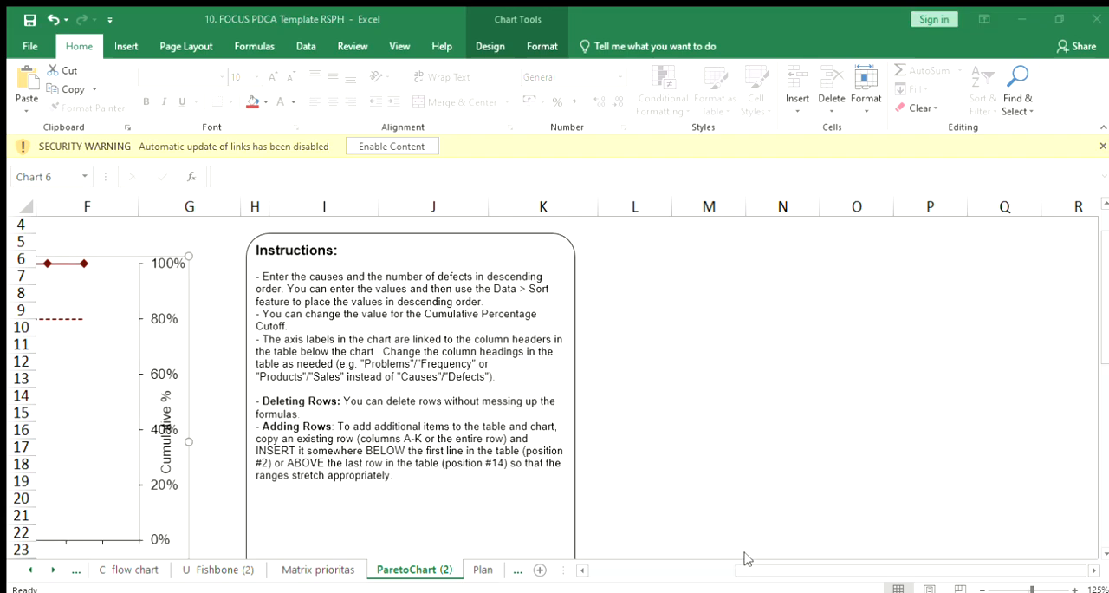
pyautogui.click(744, 568)
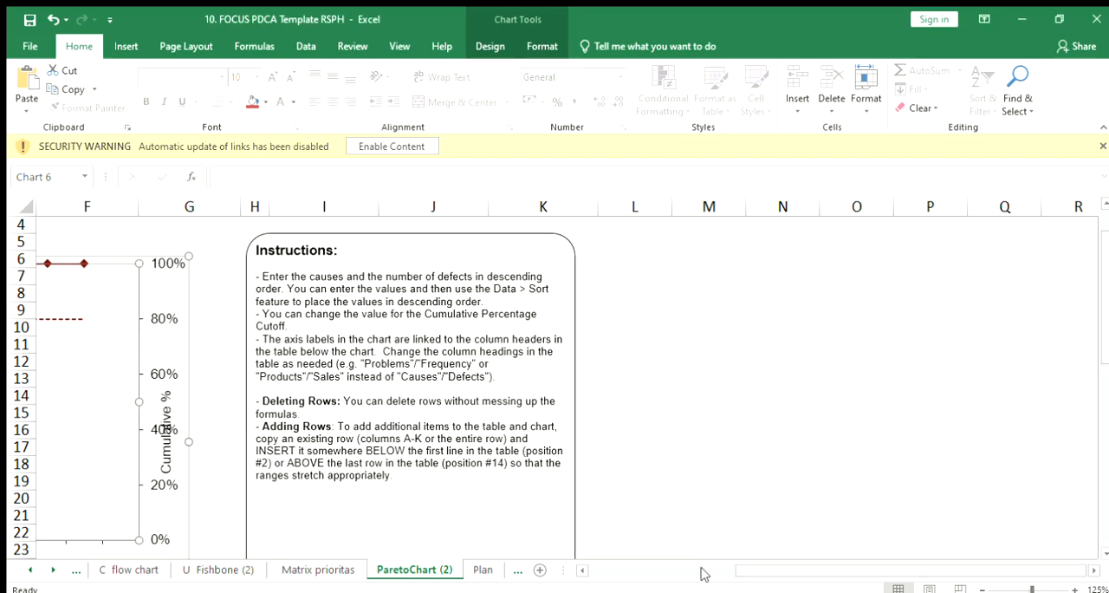
pyautogui.moveTo(741, 565); pyautogui.dragTo(595, 568)
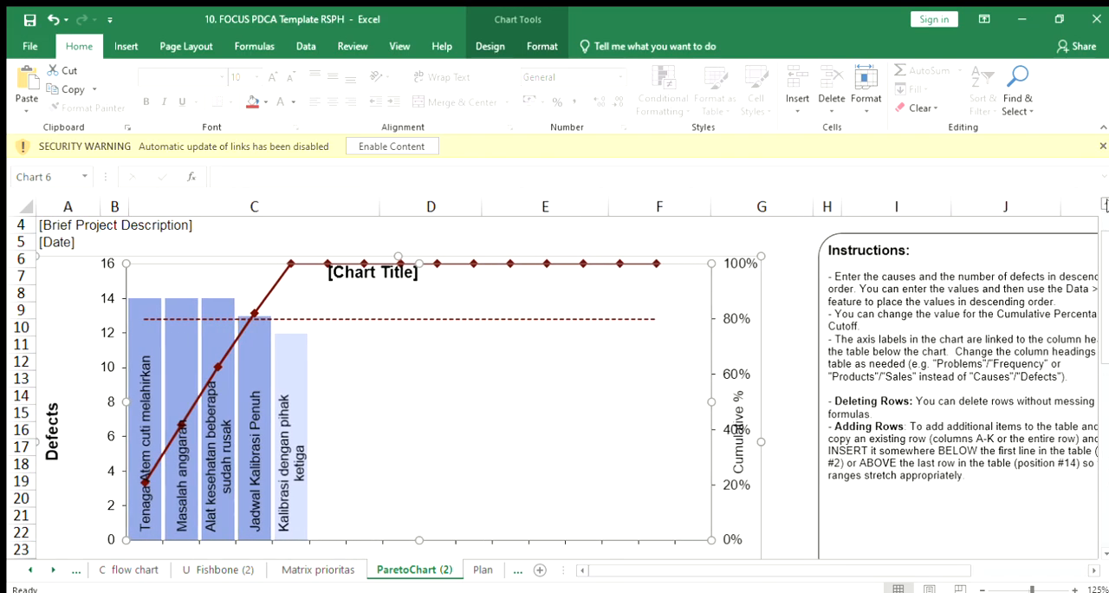
# Step: Compare the Pareto chart's cause bars and 80% cut-off line with the Defects and Cumulative% values in the table below
pyautogui.click(1105, 203)
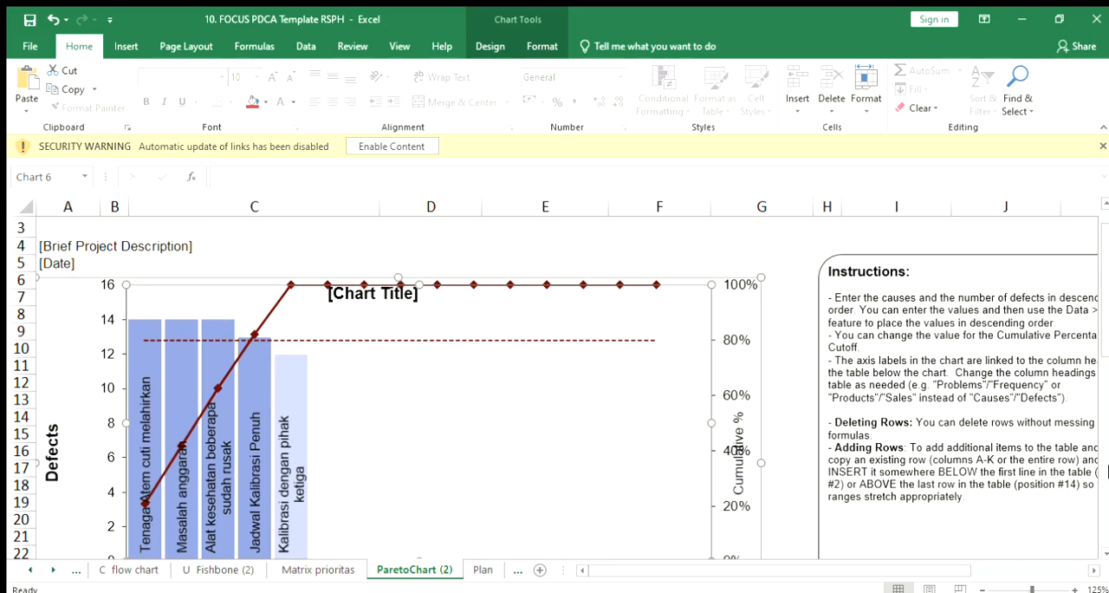
pyautogui.scroll(-5, 1104, 553)
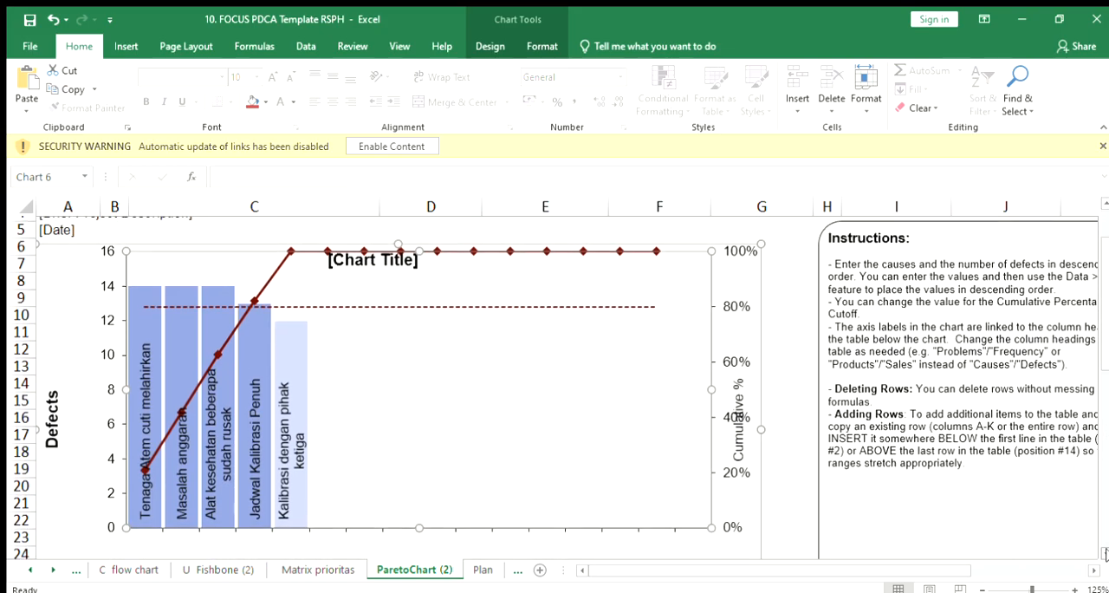
pyautogui.scroll(-3, 1105, 553)
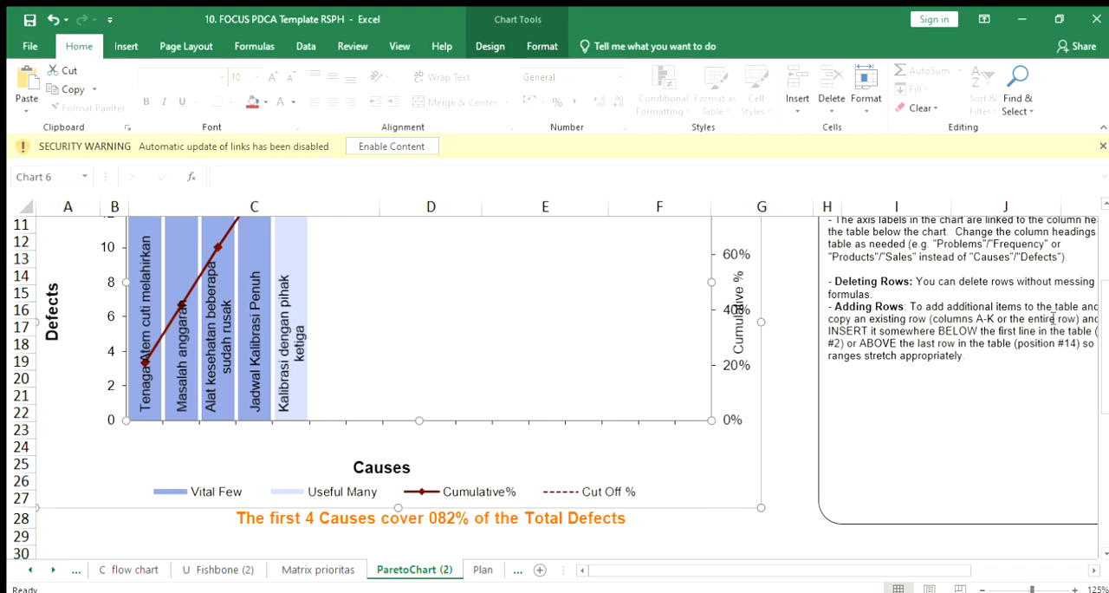
pyautogui.scroll(4, 1105, 204)
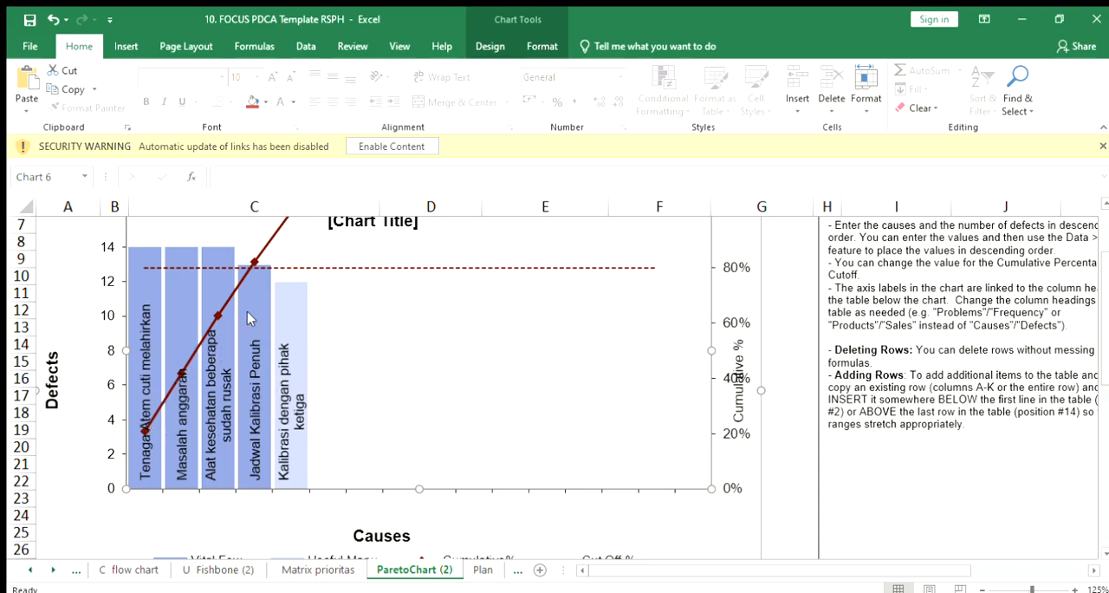
pyautogui.click(1105, 544)
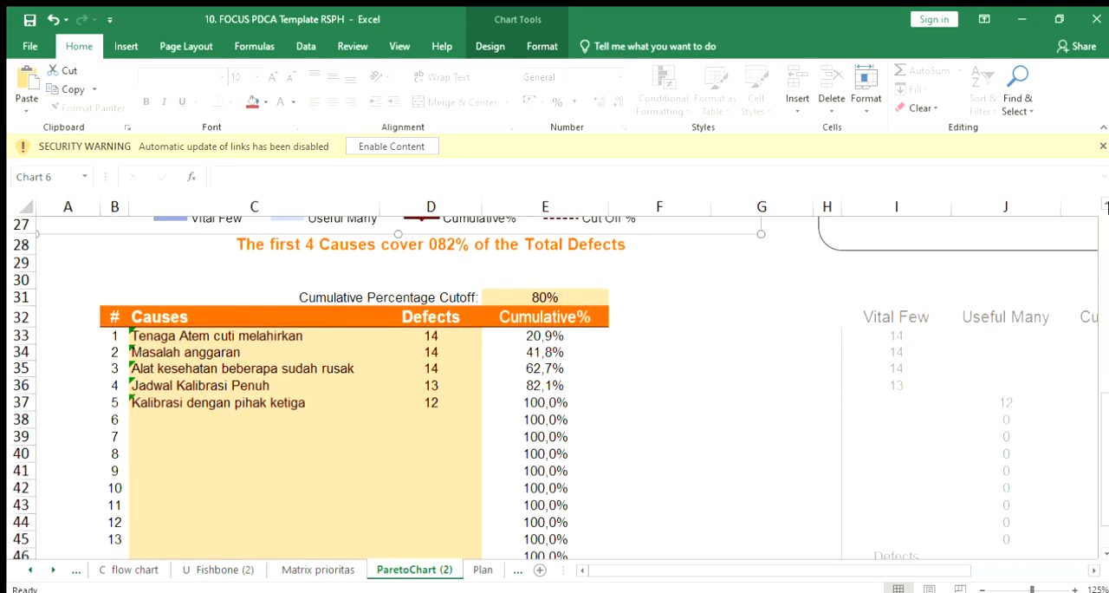
pyautogui.scroll(3, 1105, 202)
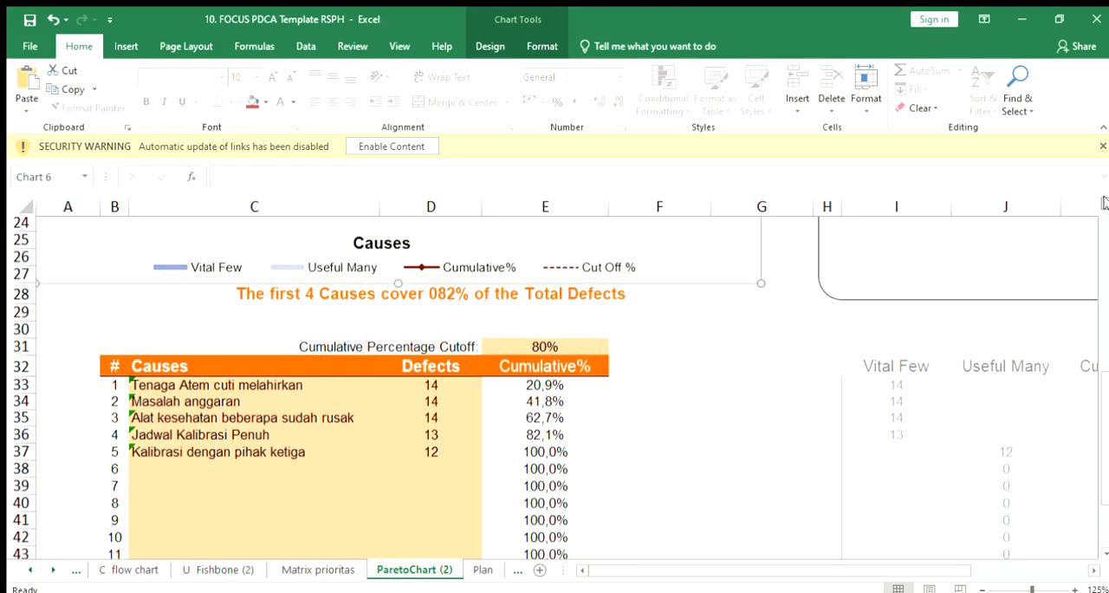
pyautogui.scroll(1, 1105, 203)
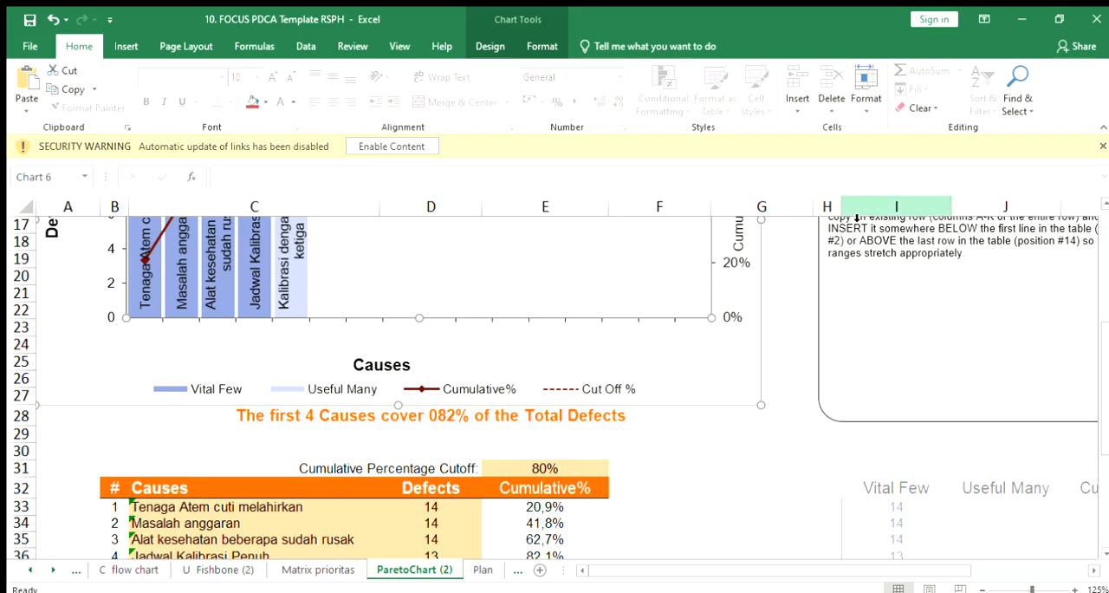
pyautogui.scroll(3, 1104, 202)
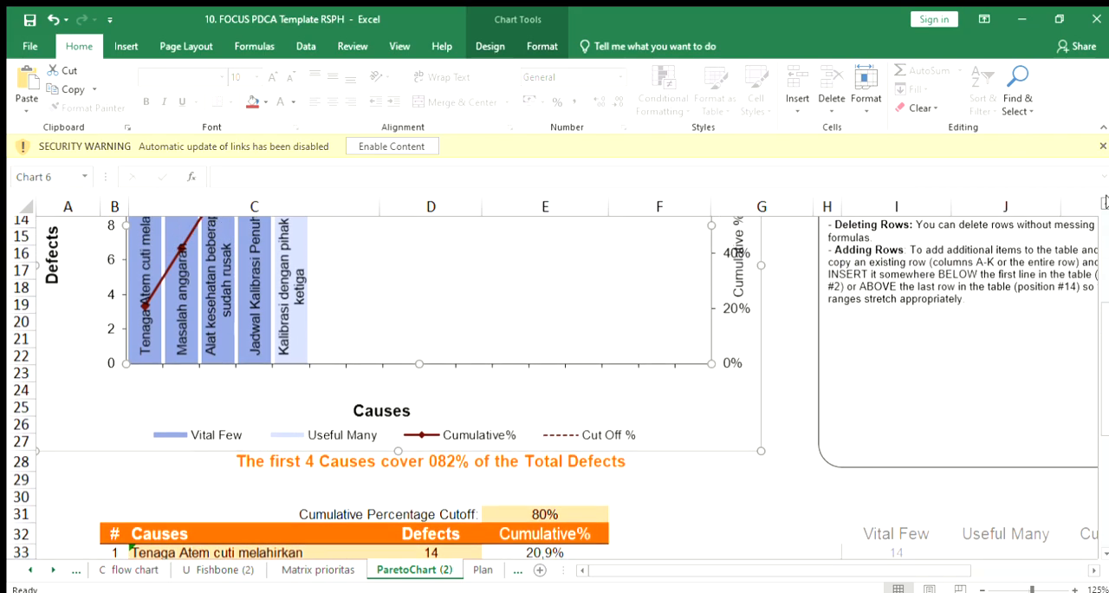
pyautogui.scroll(1, 1104, 202)
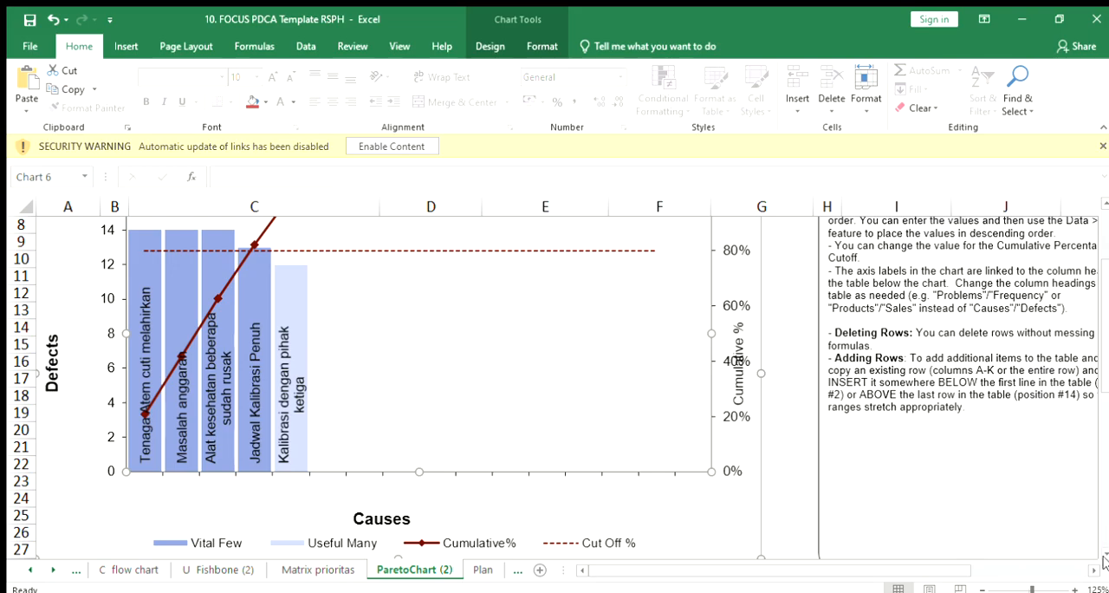
# Step: Check the Defects values of the listed causes against the Cumulative% column in the Pareto table, from Tenaga Atem cuti melahirkan to Kalibrasi dengan pihak ketiga
pyautogui.scroll(-5, 1104, 554)
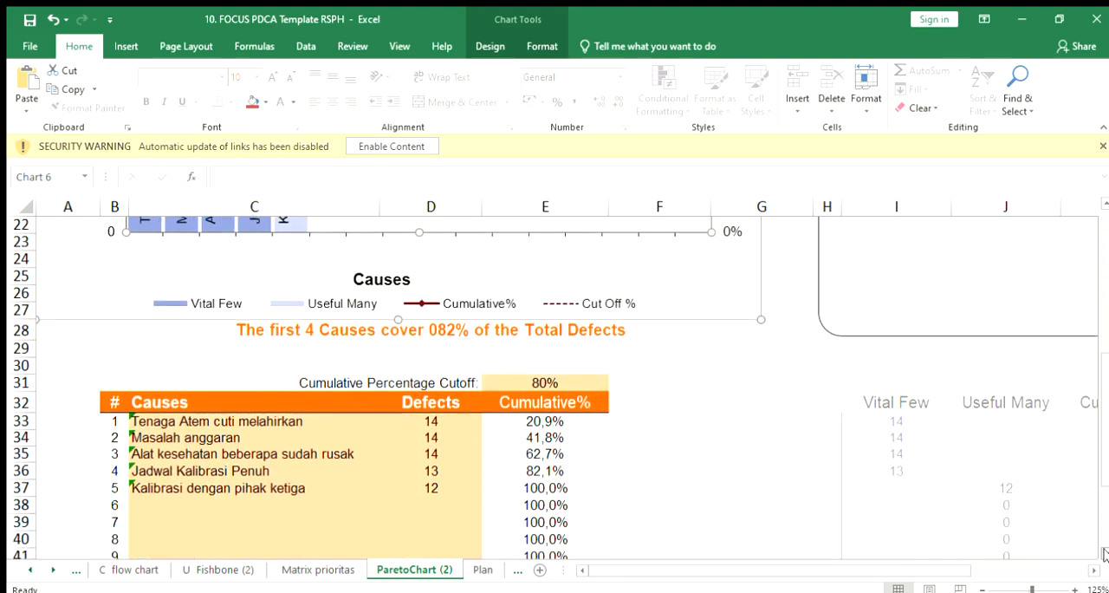
pyautogui.scroll(-3, 1104, 554)
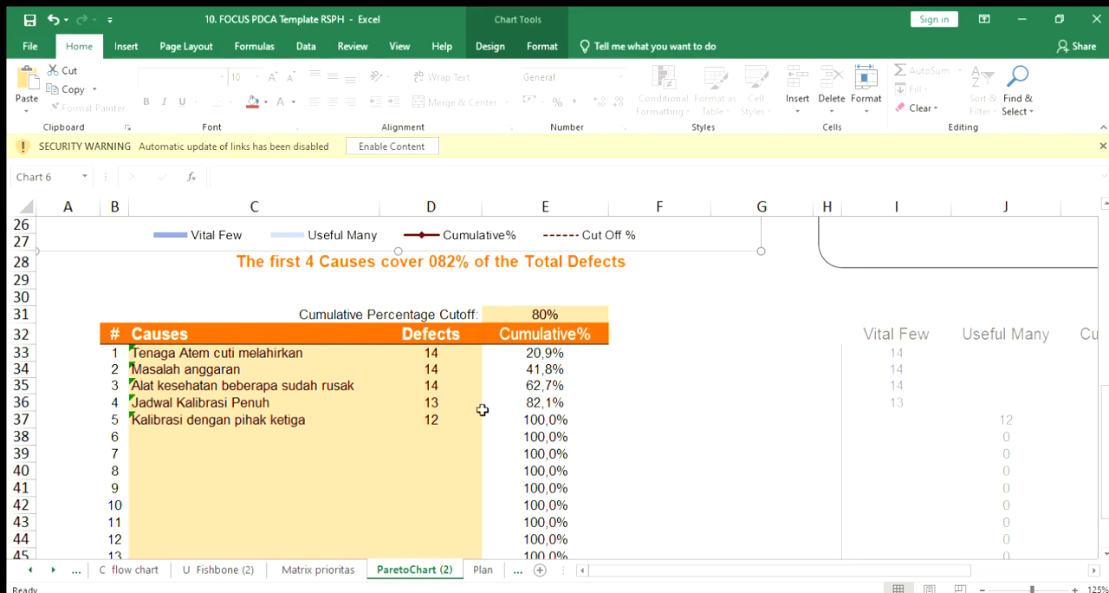
pyautogui.moveTo(477, 493); pyautogui.dragTo(433, 414)
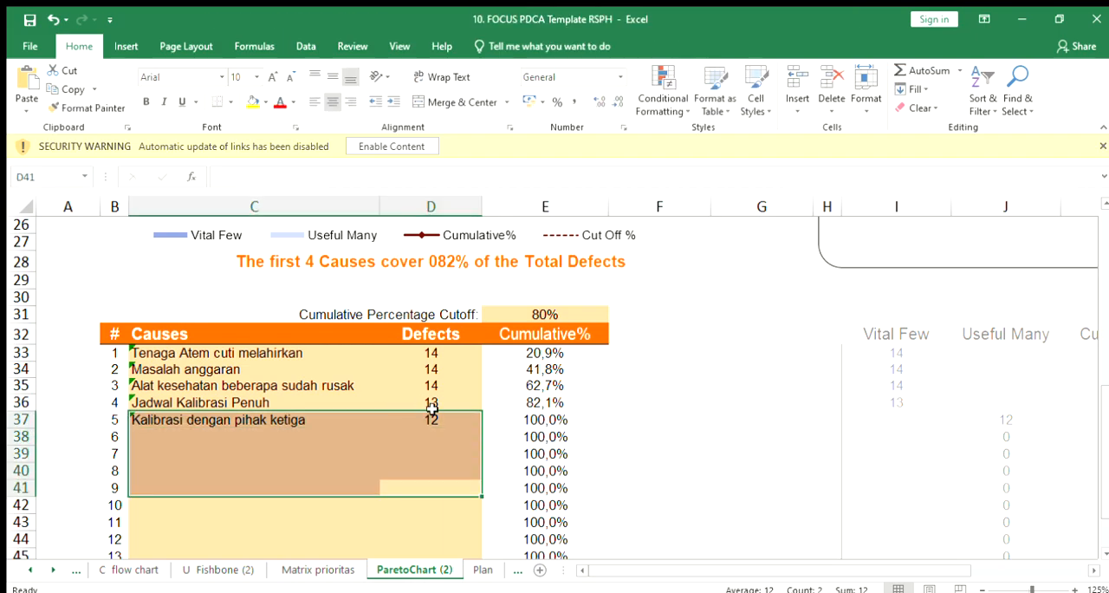
pyautogui.click(663, 389)
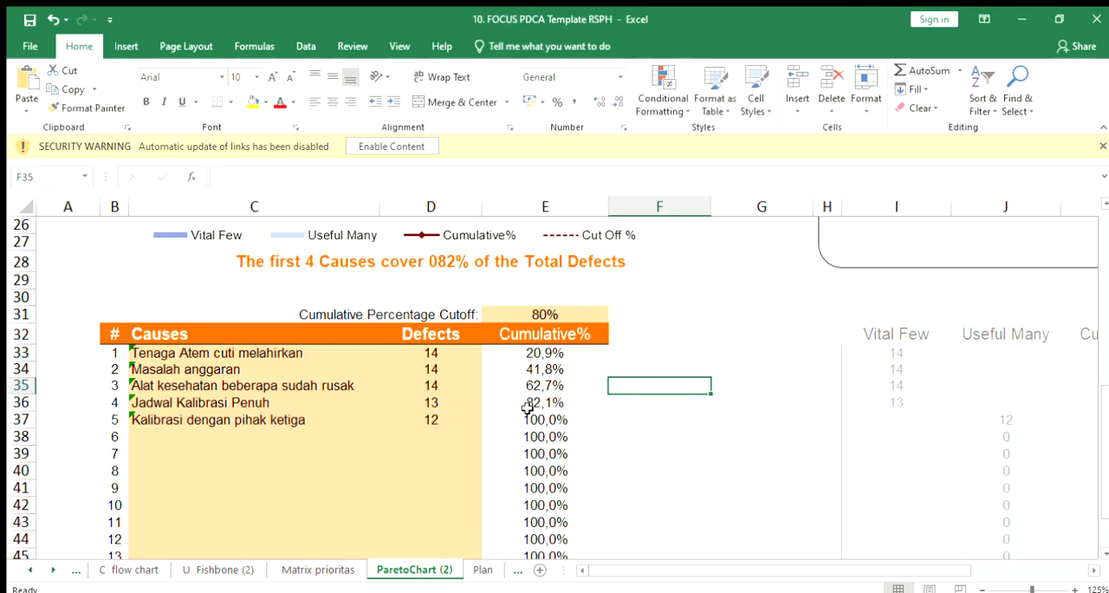
pyautogui.click(415, 435)
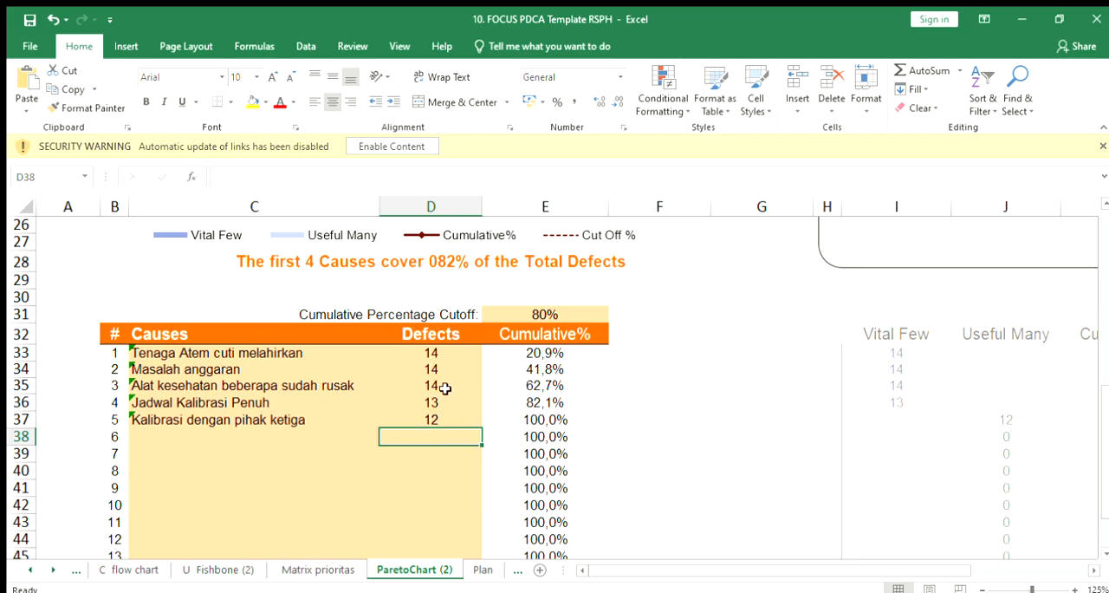
pyautogui.click(432, 368)
pyautogui.click(432, 353)
pyautogui.click(433, 369)
pyautogui.click(444, 401)
pyautogui.click(438, 418)
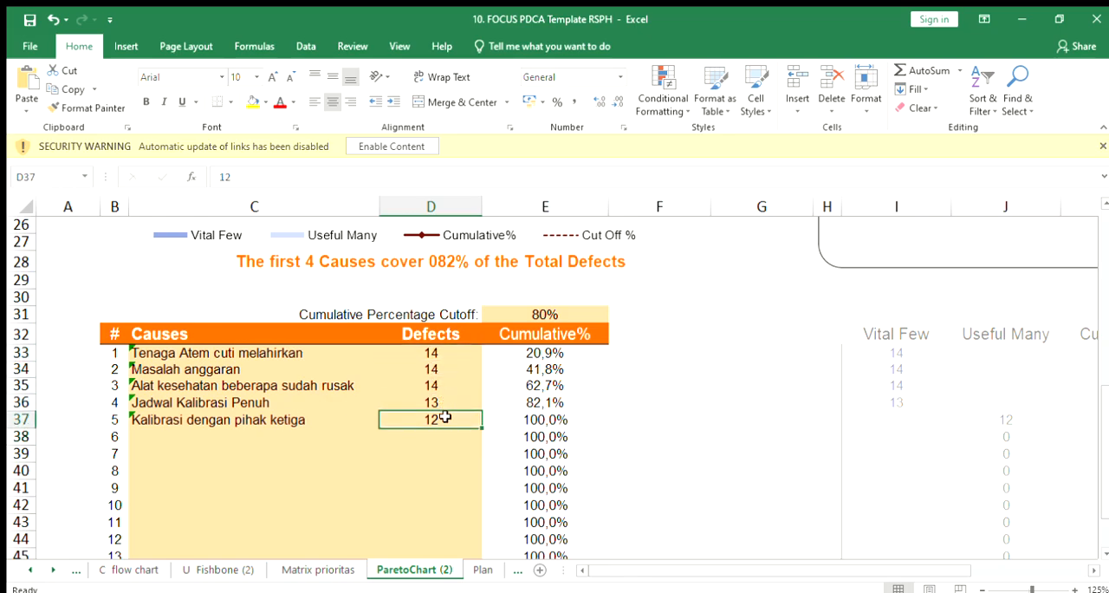
pyautogui.click(431, 352)
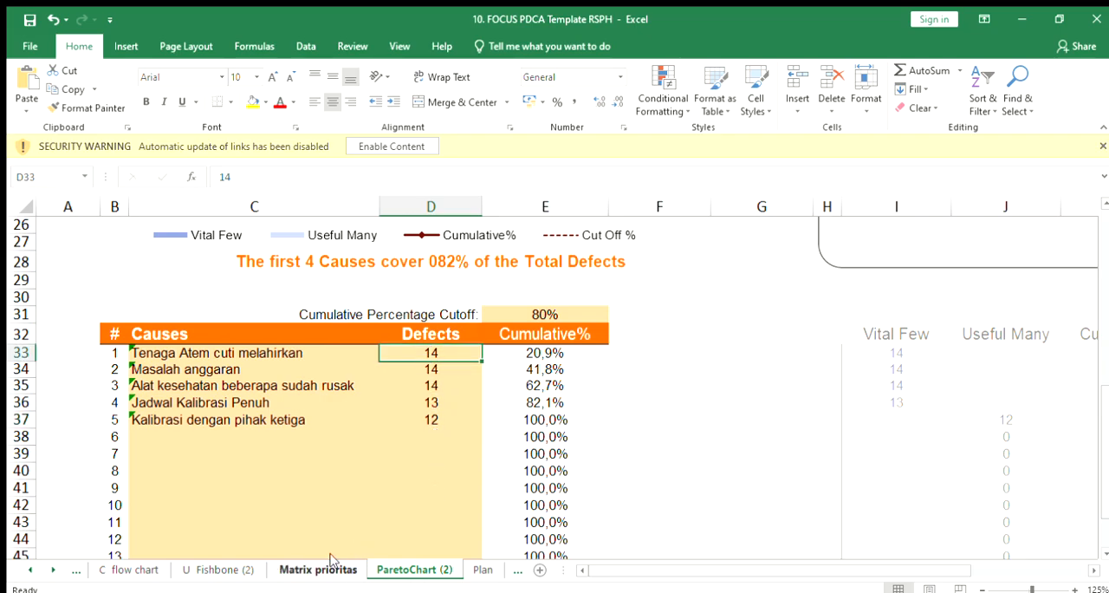
# Step: Review the Pareto Analysis chart's cause bars, cumulative line and cut-off line once more
pyautogui.scroll(7, 1105, 200)
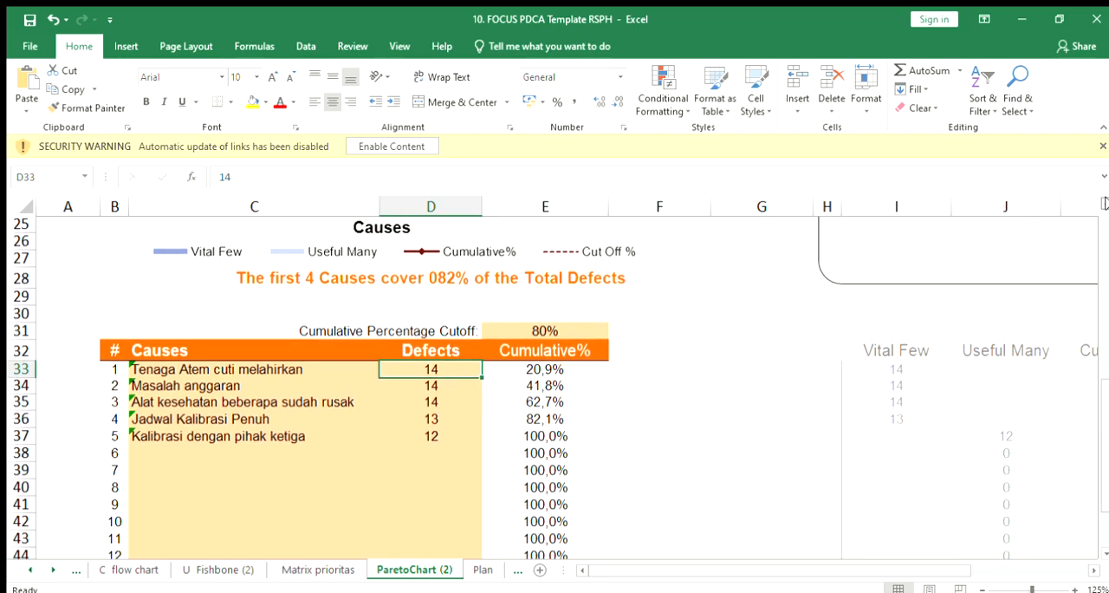
pyautogui.scroll(2, 1105, 202)
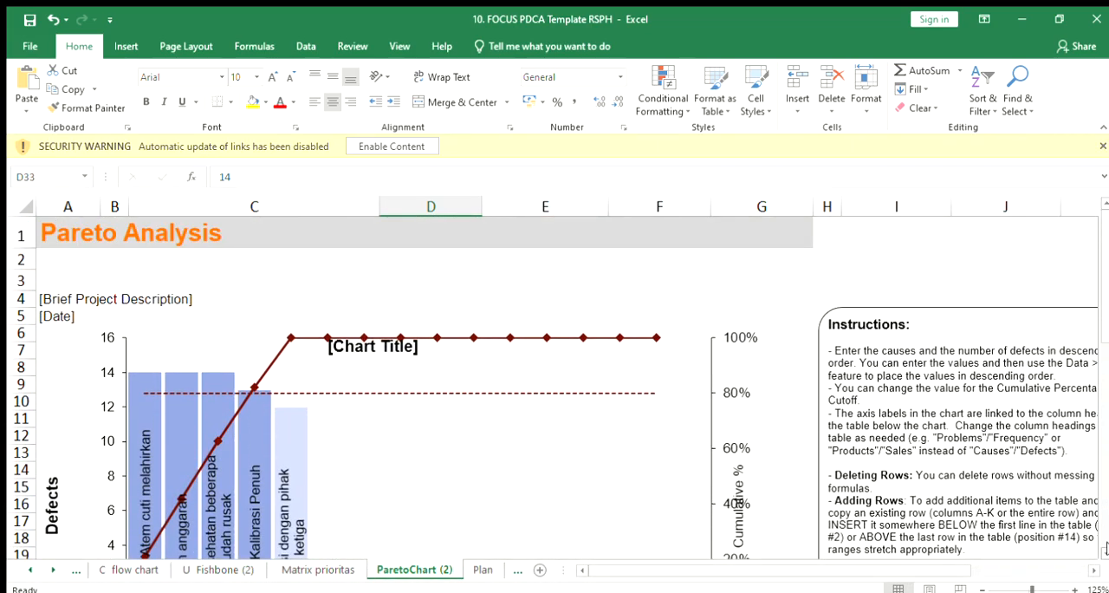
pyautogui.scroll(-1, 1105, 549)
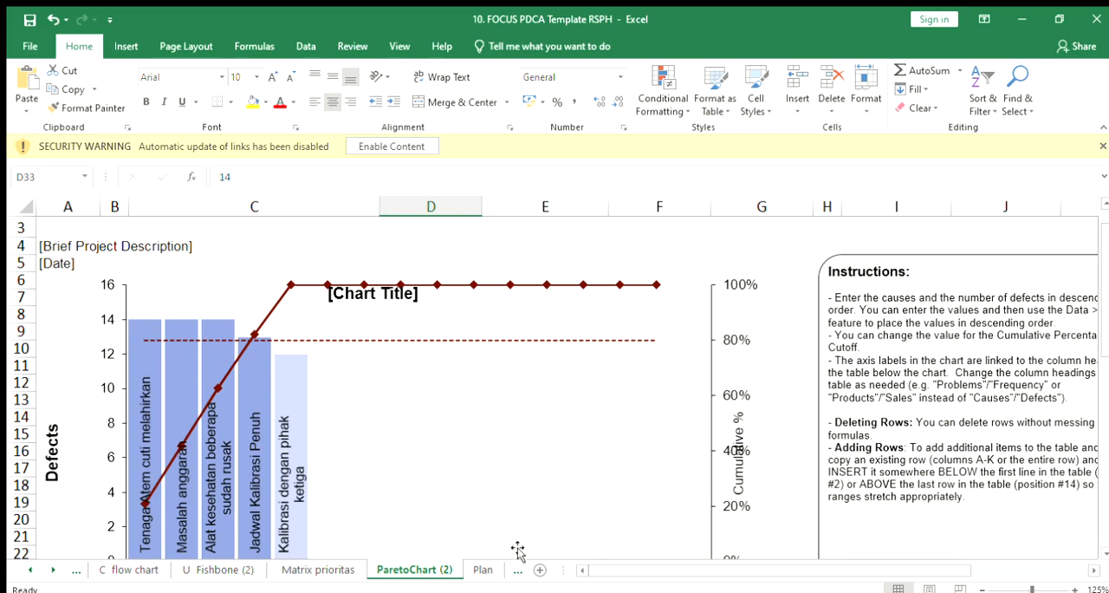
# Step: Open the Plan sheet and review the ACTION PLAN TOOL's numbered actions with their causes in the PENYEBAB column
pyautogui.click(481, 570)
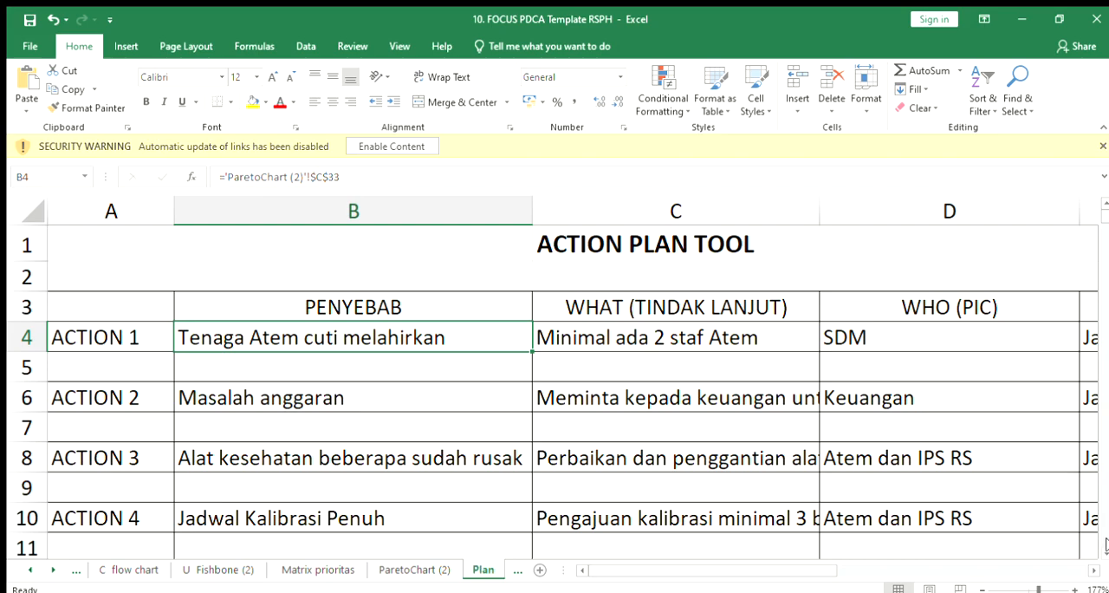
pyautogui.scroll(-3, 861, 499)
pyautogui.click(1105, 204)
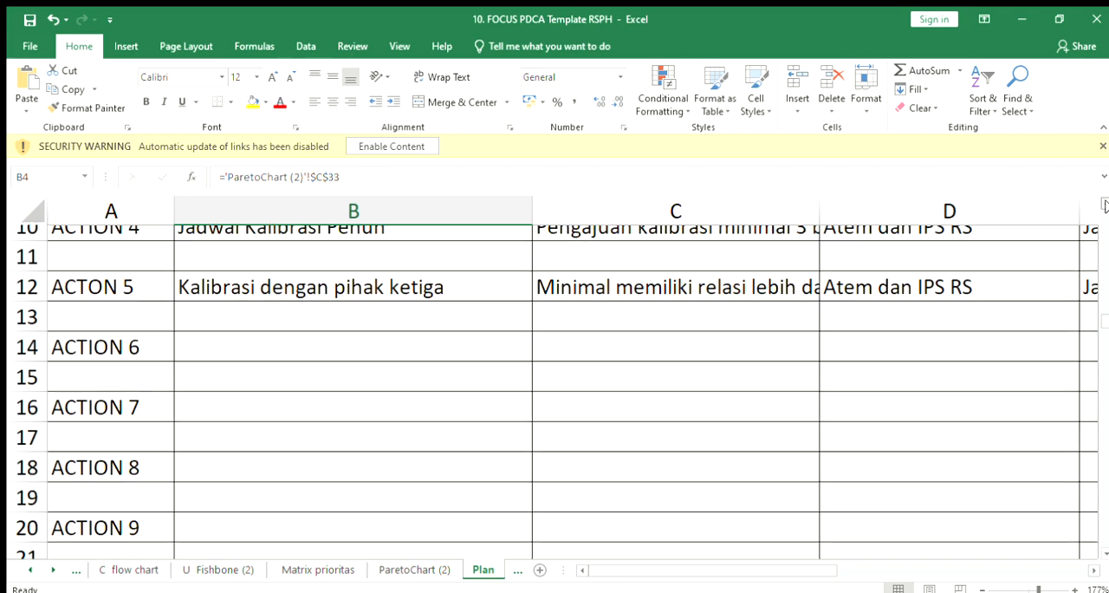
pyautogui.scroll(2, 770, 228)
pyautogui.click(112, 277)
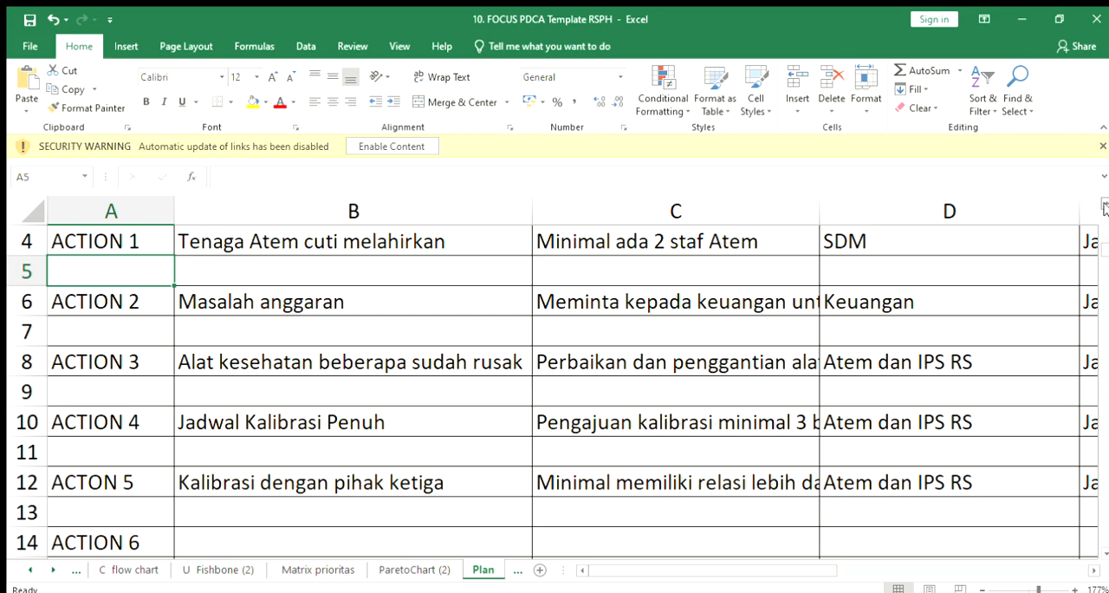
pyautogui.scroll(1, 1105, 206)
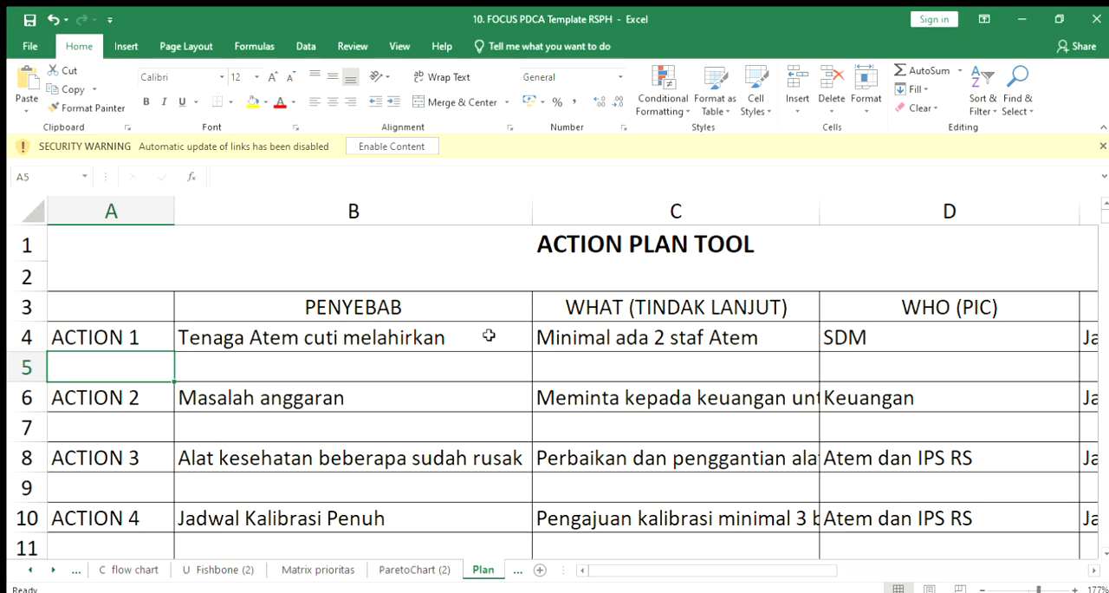
# Step: Read the follow-up, PIC, timing and location entries for each action in the WHAT, WHO, WHEN and WHERE columns
pyautogui.click(675, 337)
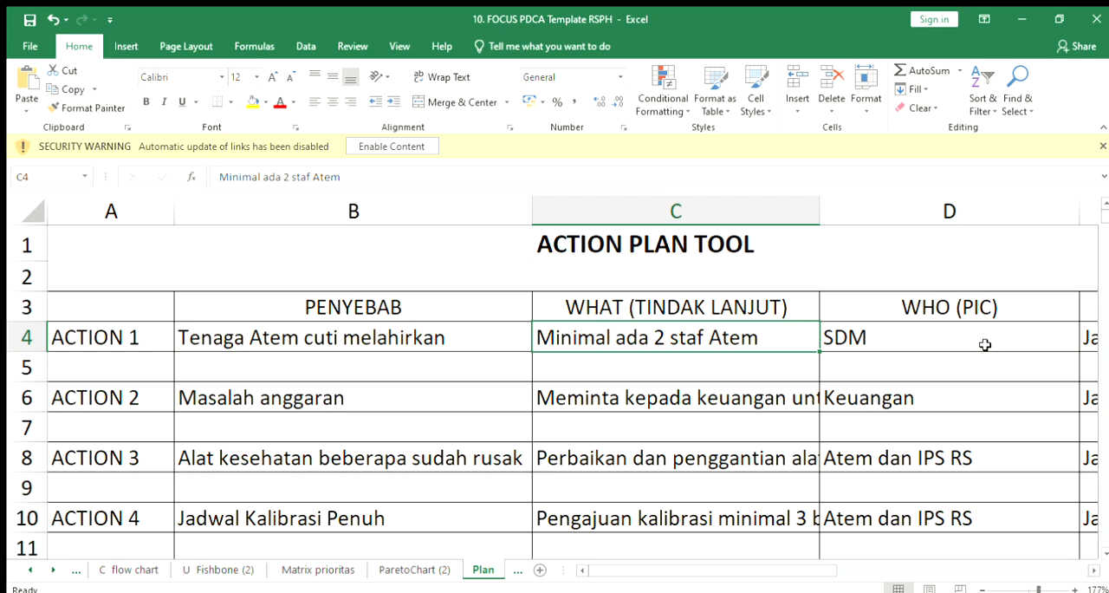
pyautogui.click(1090, 569)
pyautogui.click(1089, 569)
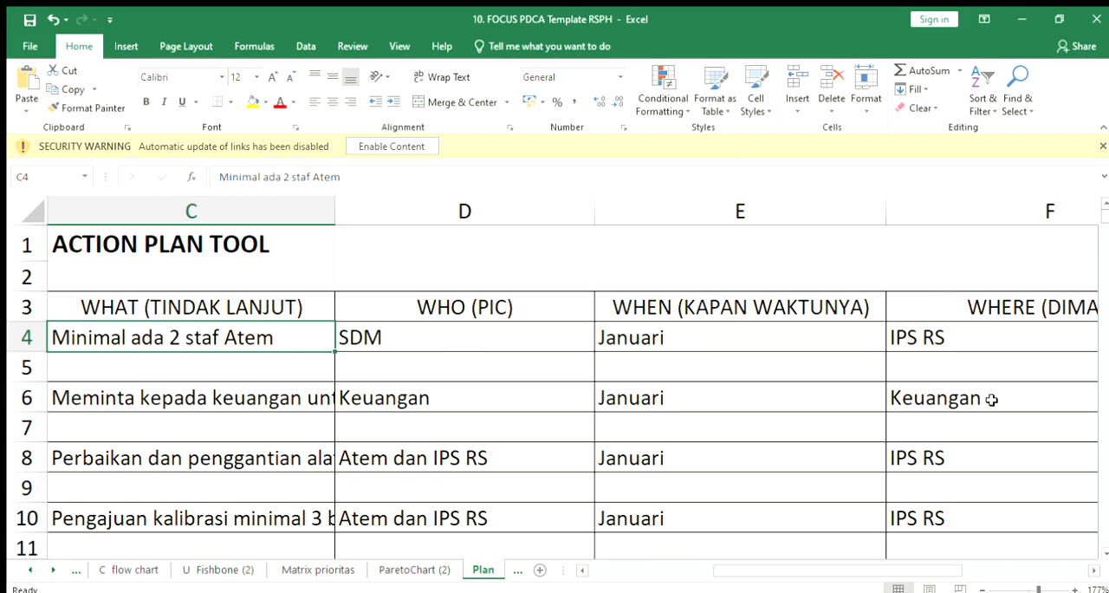
pyautogui.moveTo(830, 574); pyautogui.dragTo(703, 573)
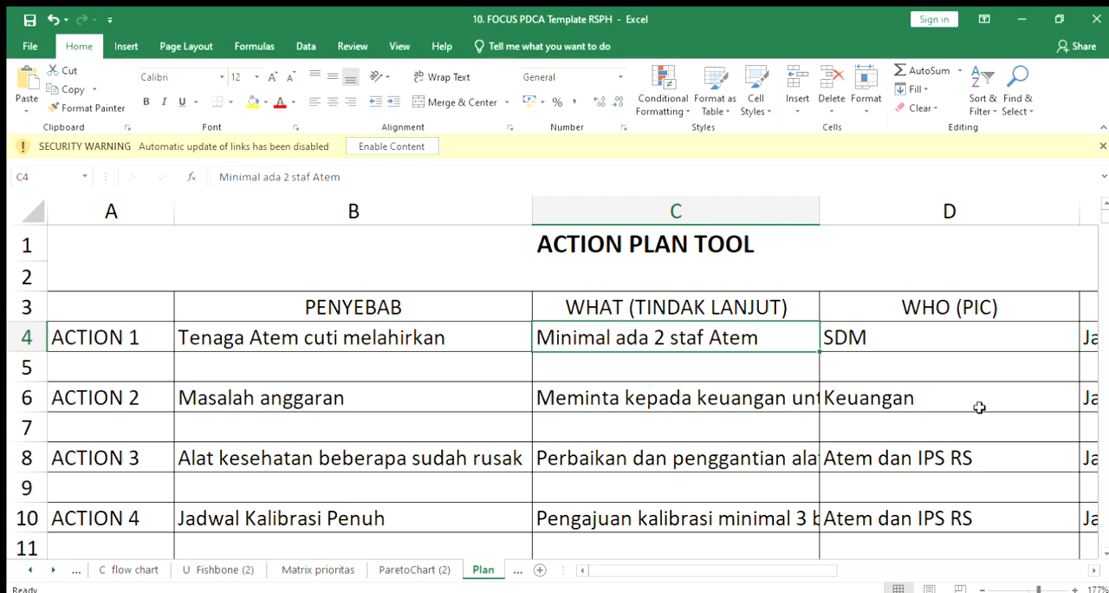
pyautogui.click(1082, 570)
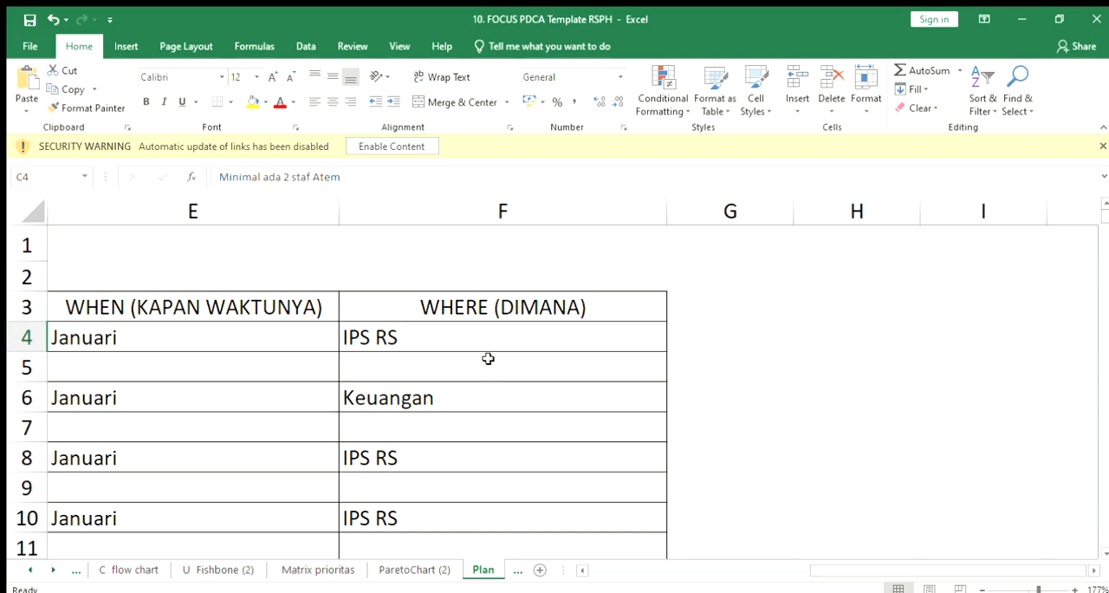
pyautogui.moveTo(822, 568); pyautogui.dragTo(617, 579)
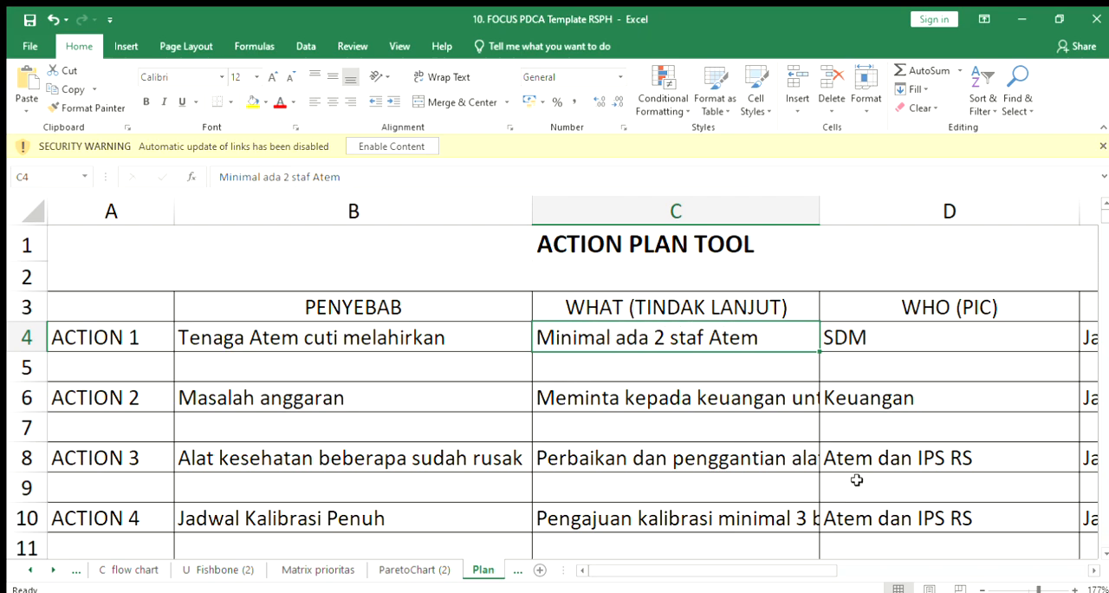
pyautogui.moveTo(811, 567); pyautogui.dragTo(996, 575)
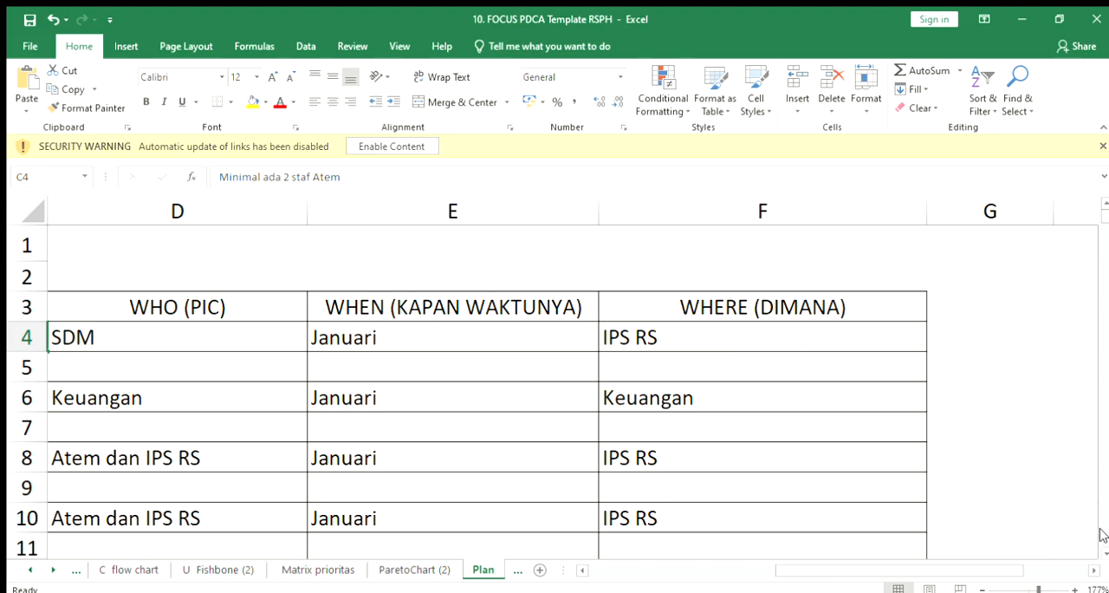
# Step: Open the DO Gantt chart sheet and examine its header fields for project title, hospital name and PIC Proyek
pyautogui.click(53, 569)
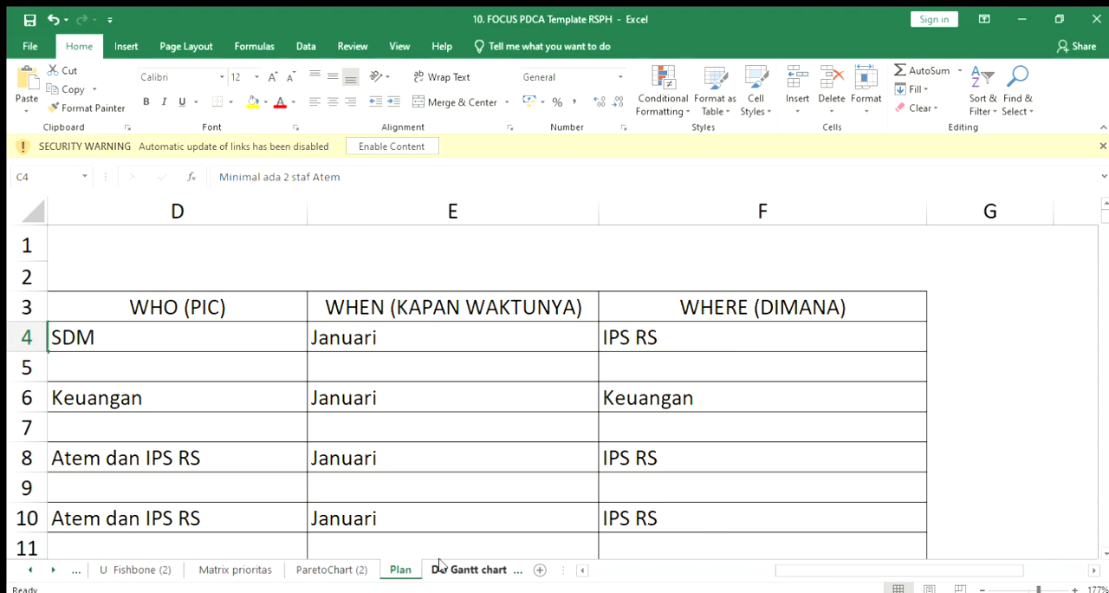
pyautogui.click(463, 569)
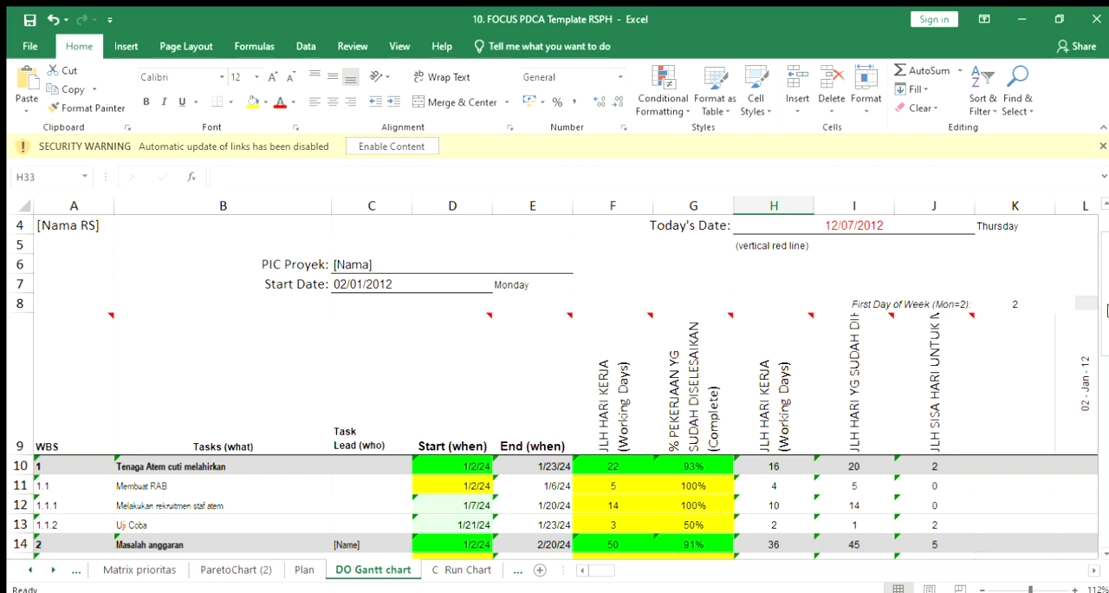
pyautogui.scroll(1, 1102, 271)
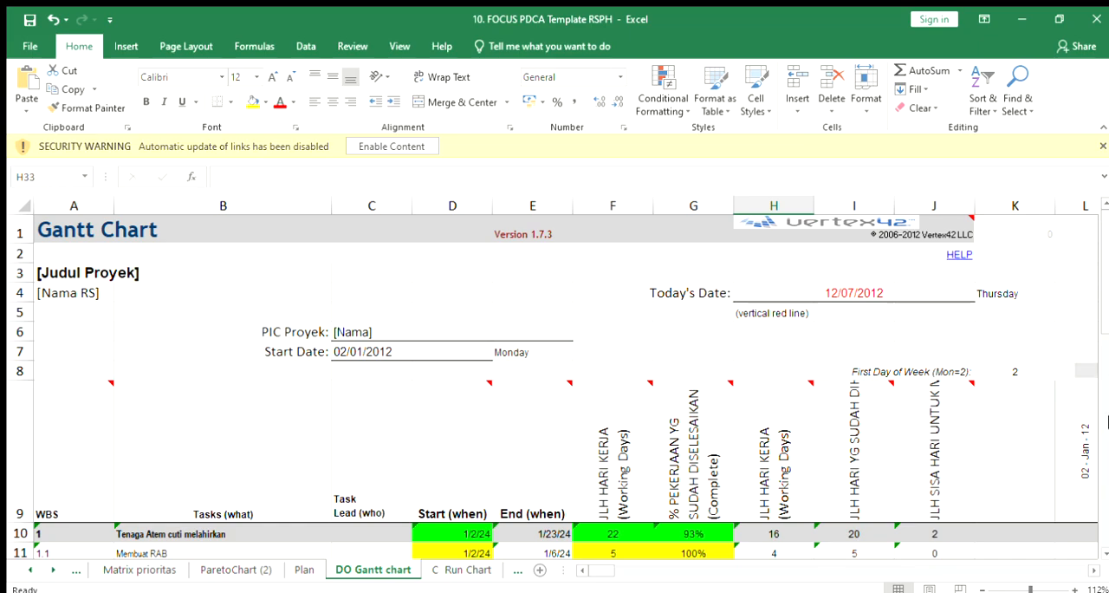
pyautogui.click(1103, 555)
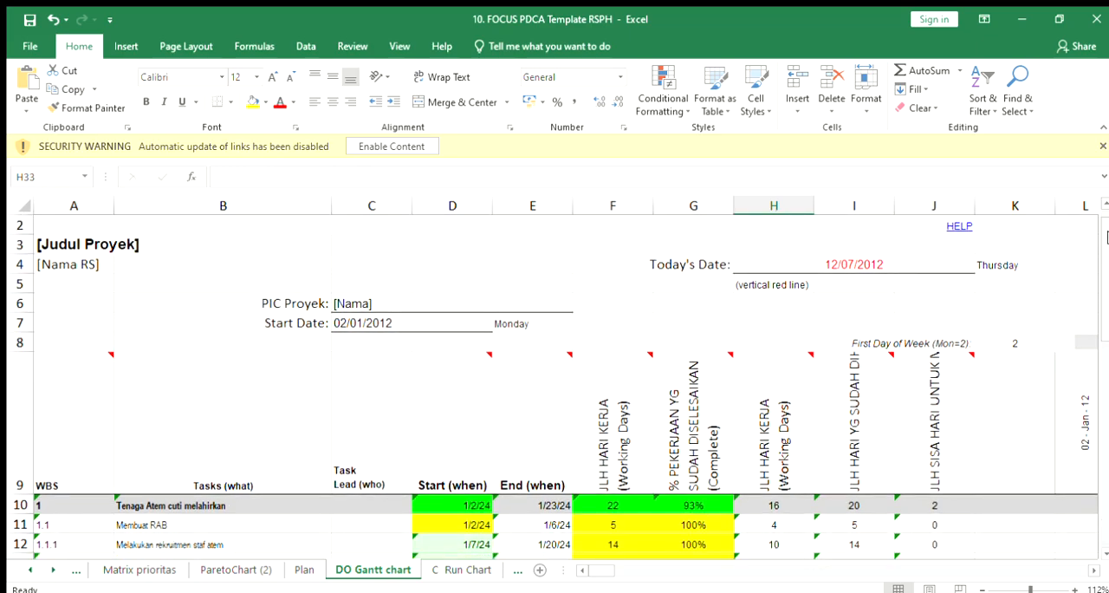
pyautogui.click(1104, 204)
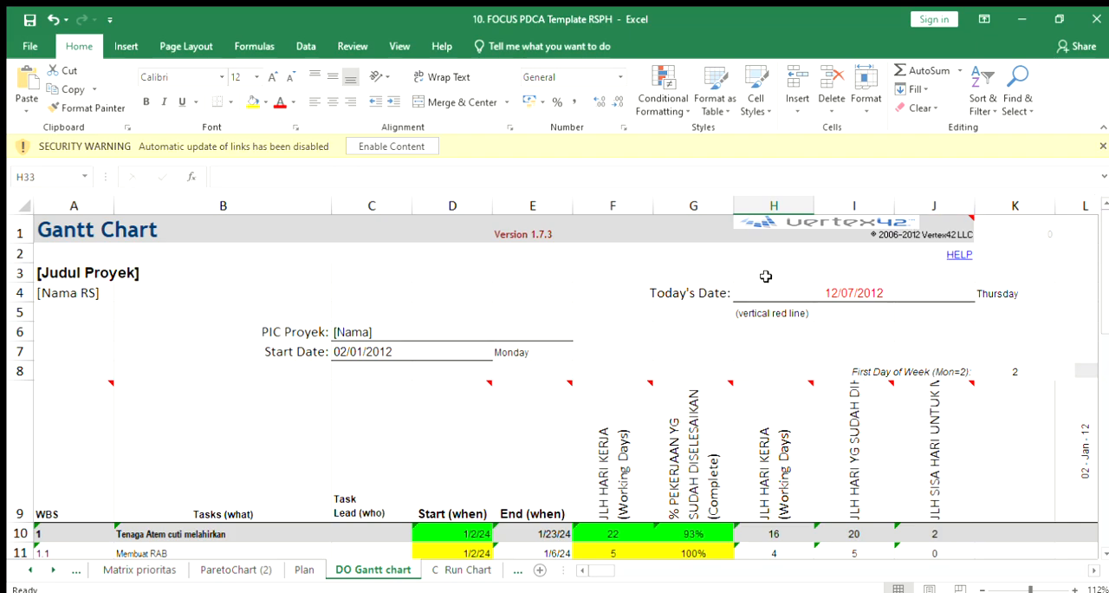
pyautogui.click(158, 275)
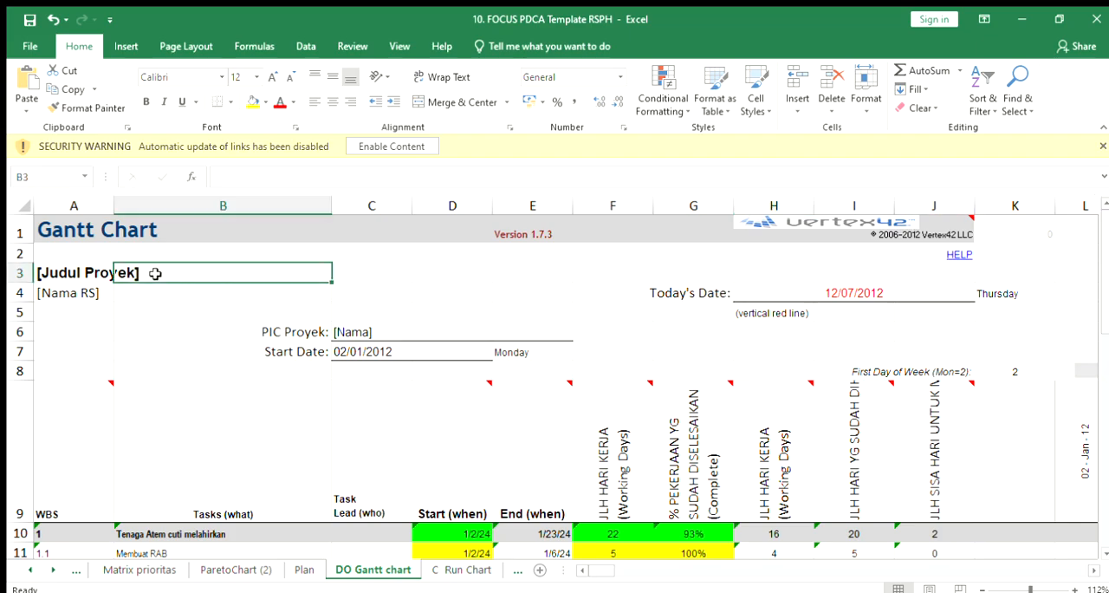
pyautogui.click(218, 293)
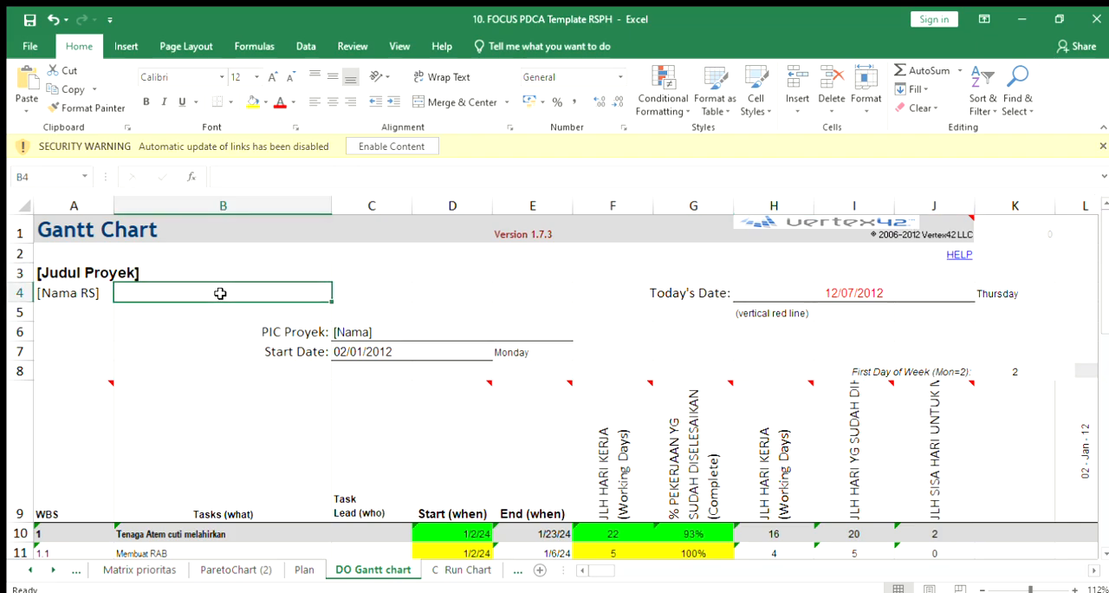
pyautogui.click(475, 335)
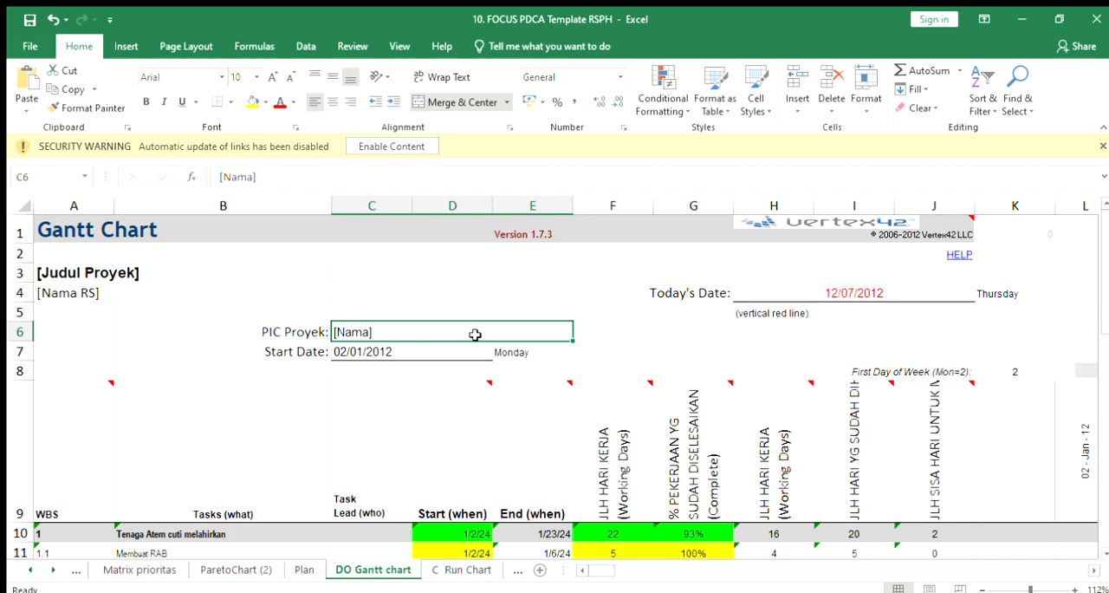
# Step: Set the Gantt chart's Today's Date in cell H4 to 31/12/2023
pyautogui.click(806, 297)
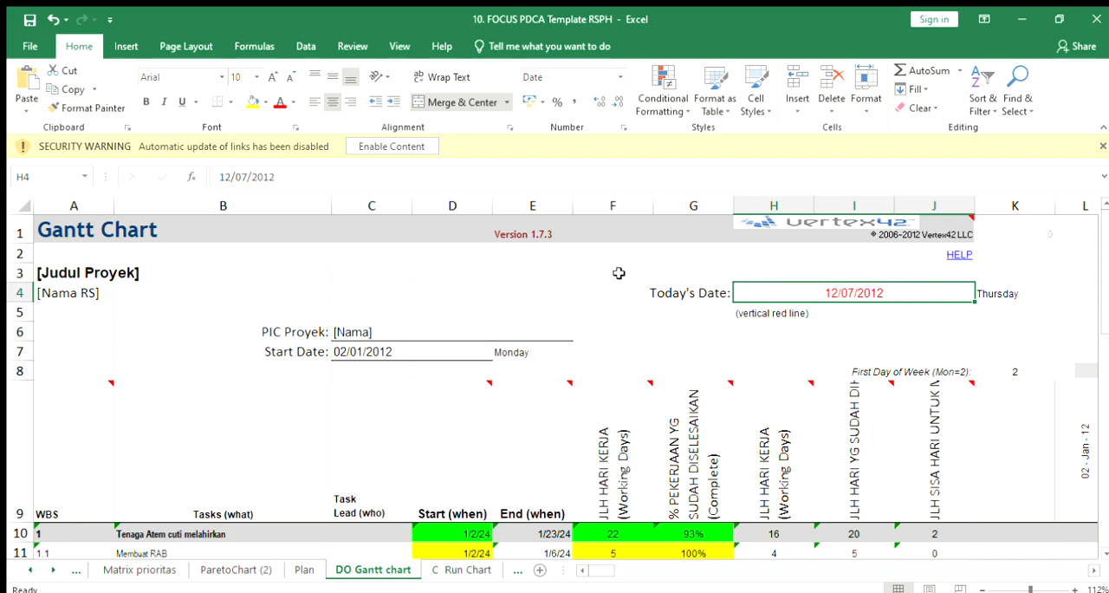
pyautogui.click(231, 177)
pyautogui.press('BackSpace')
pyautogui.press('BackSpace')
pyautogui.write('31')
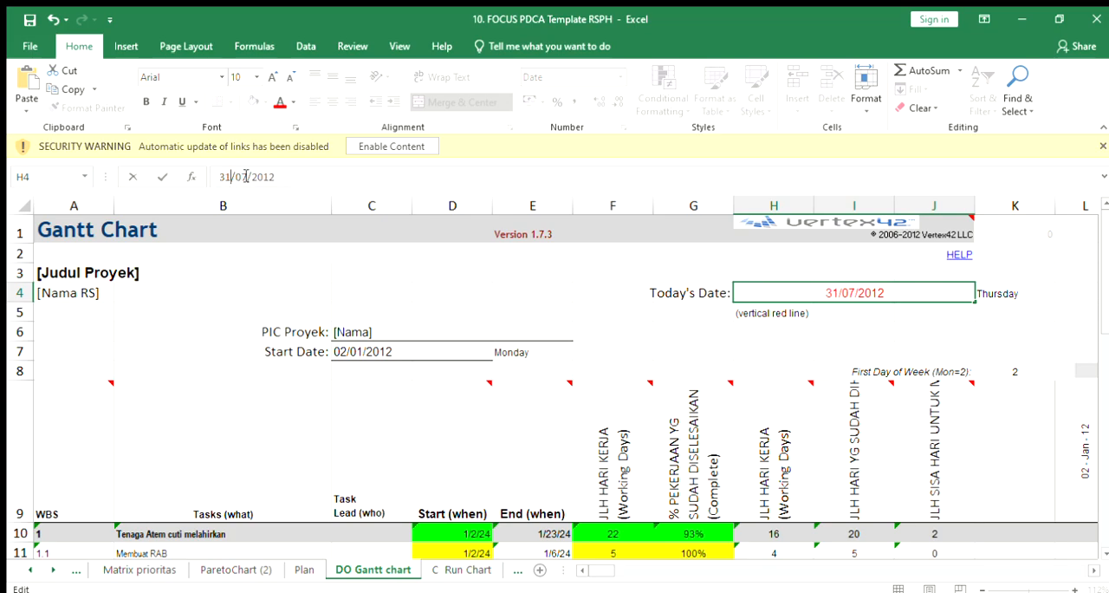
pyautogui.click(246, 177)
pyautogui.press('BackSpace')
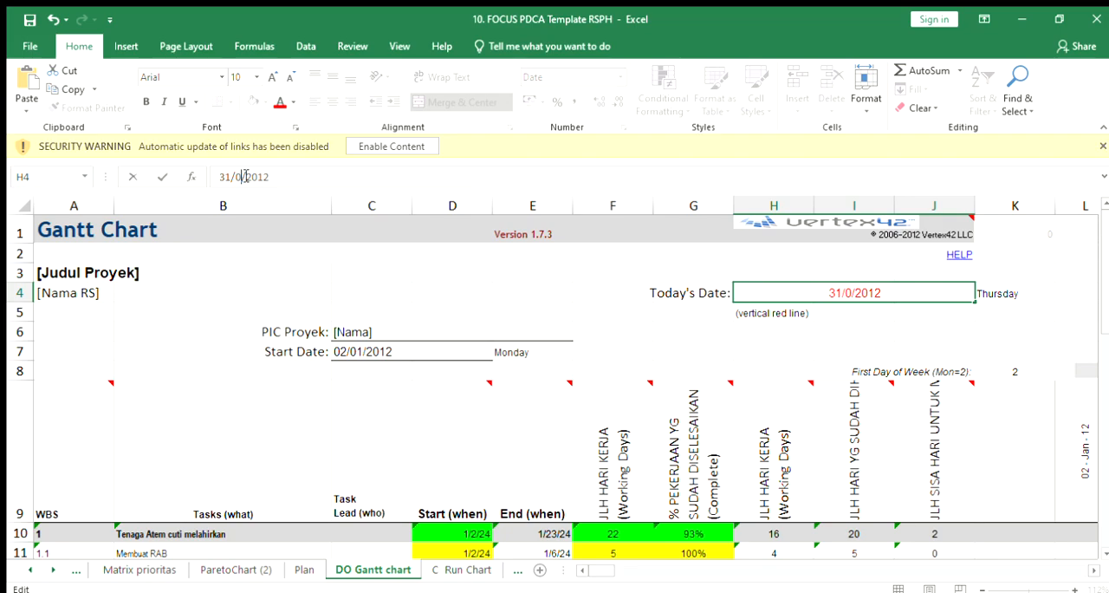
pyautogui.press('BackSpace')
pyautogui.write('12')
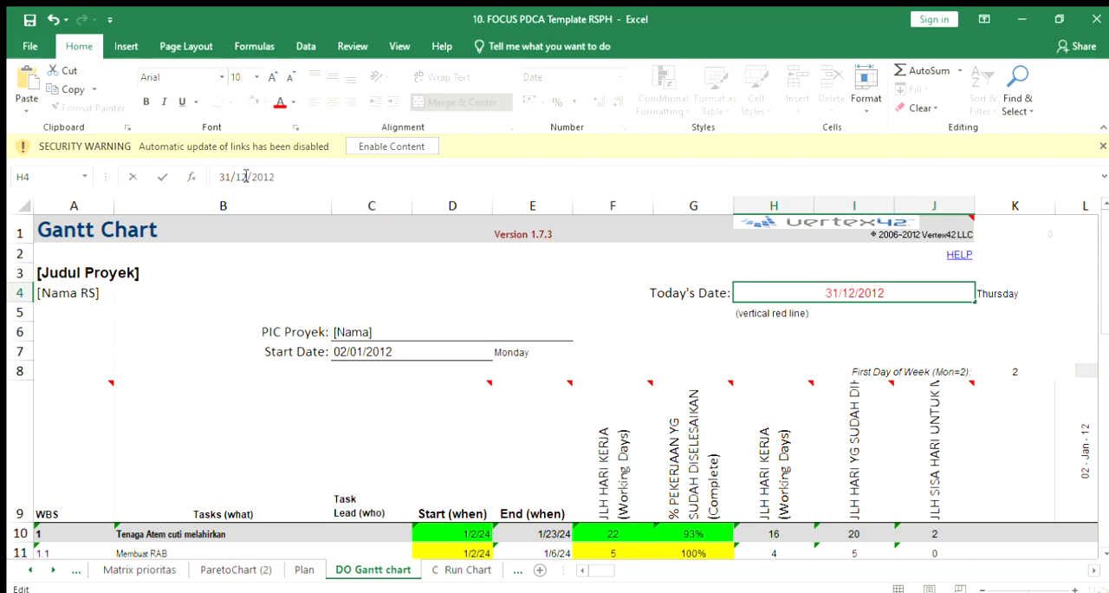
pyautogui.press('BackSpace')
pyautogui.press('BackSpace')
pyautogui.write('23')
pyautogui.click(364, 272)
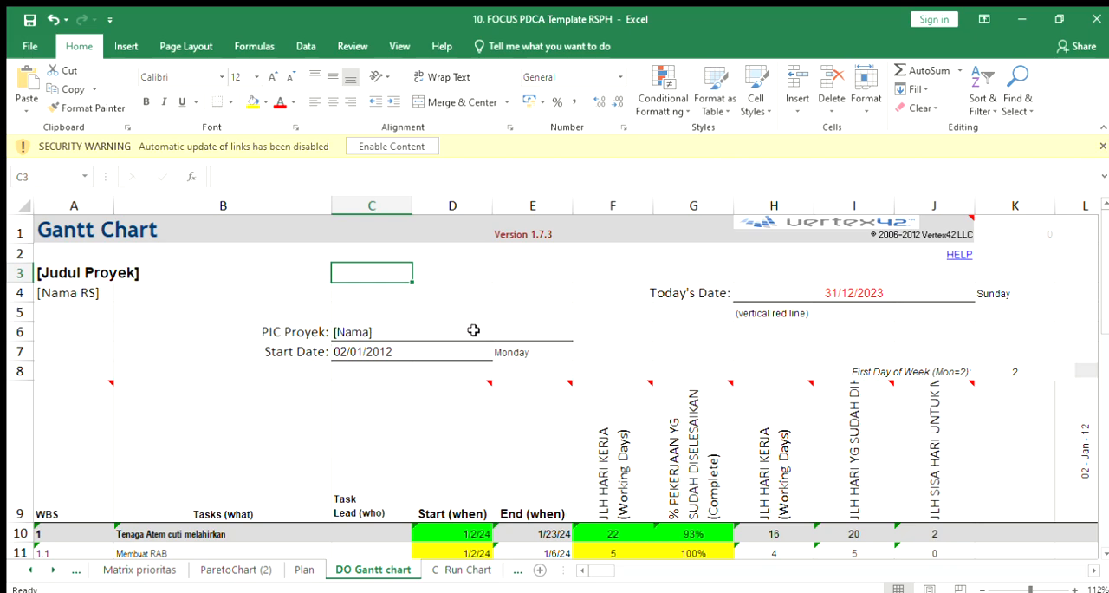
# Step: Set the Gantt chart's project Start Date in cell C7 to 02/01/2024
pyautogui.click(403, 353)
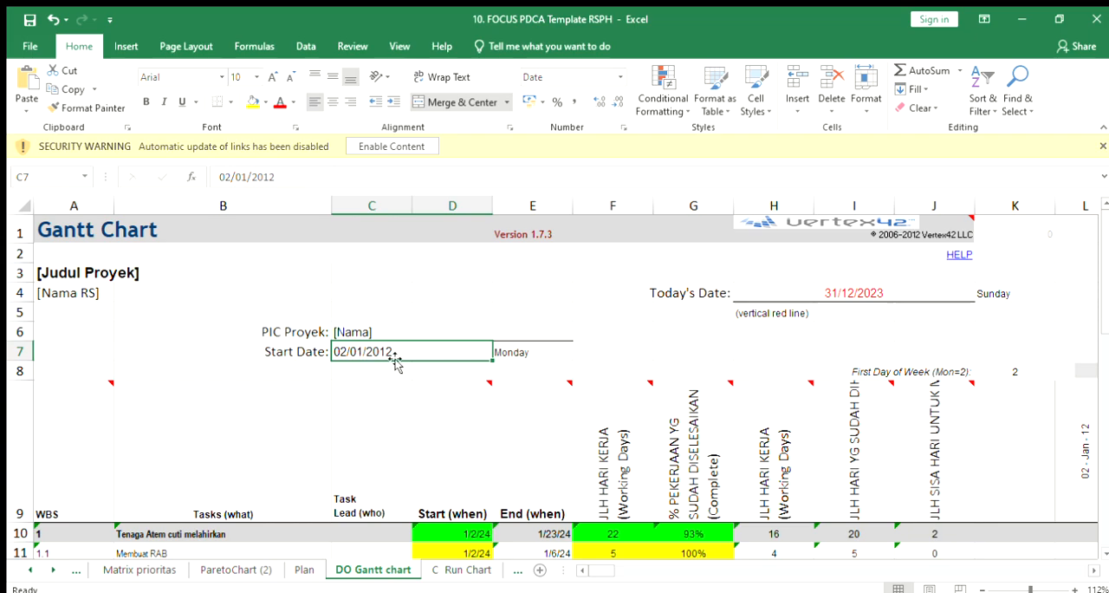
pyautogui.doubleClick(384, 353)
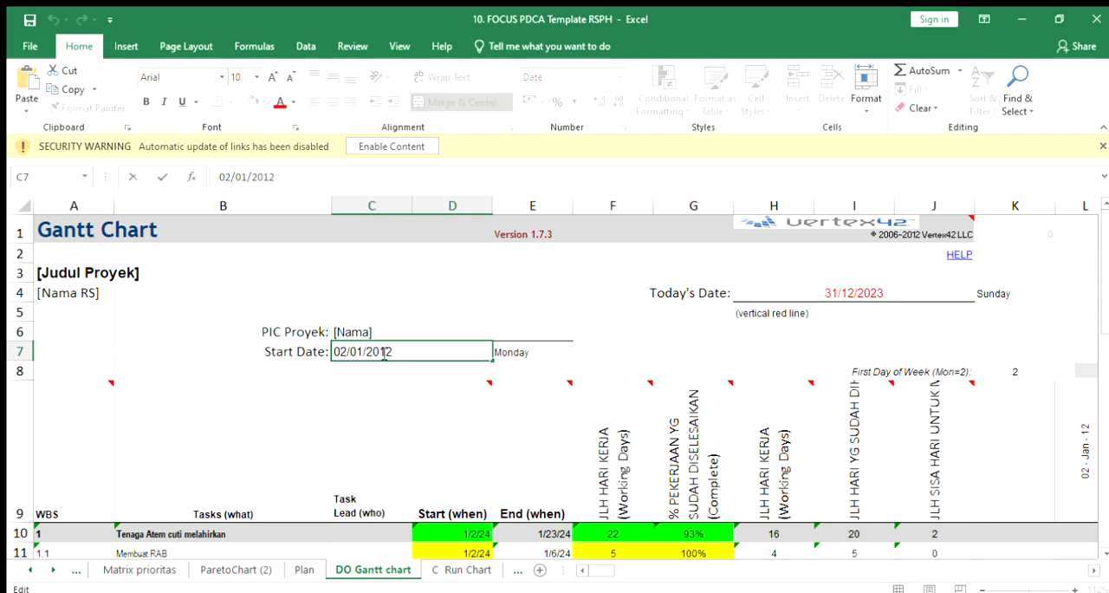
pyautogui.click(279, 178)
pyautogui.press('BackSpace')
pyautogui.press('BackSpace')
pyautogui.write('24')
pyautogui.click(447, 413)
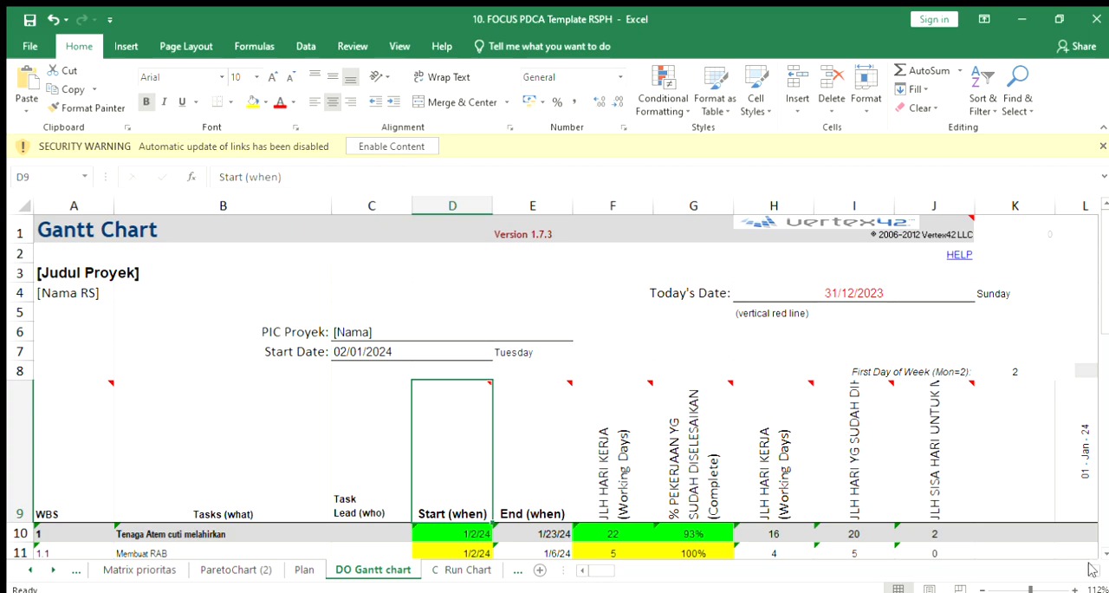
# Step: Examine the Gantt timeline's weekly date headings and the bar for the first main task
pyautogui.hscroll(8, 1091, 568)
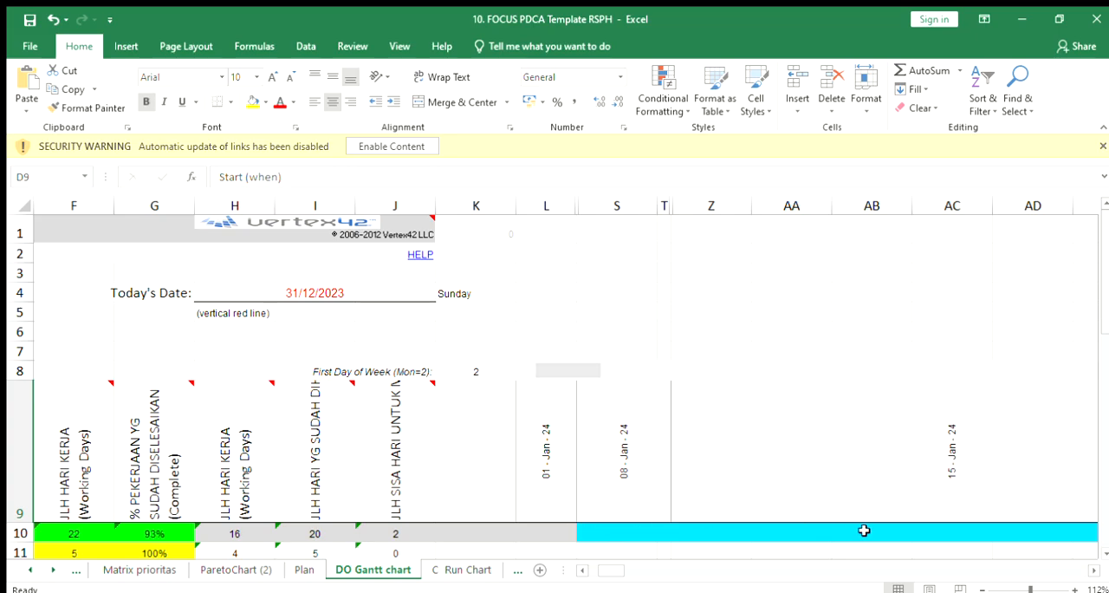
pyautogui.click(1094, 569)
pyautogui.click(1094, 568)
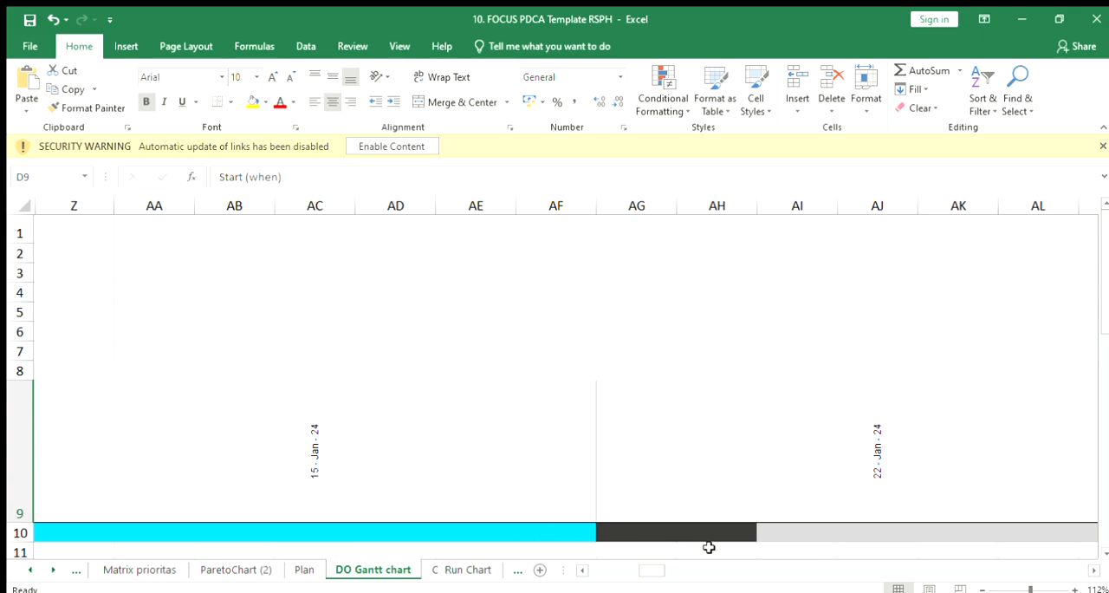
pyautogui.moveTo(650, 568); pyautogui.dragTo(585, 570)
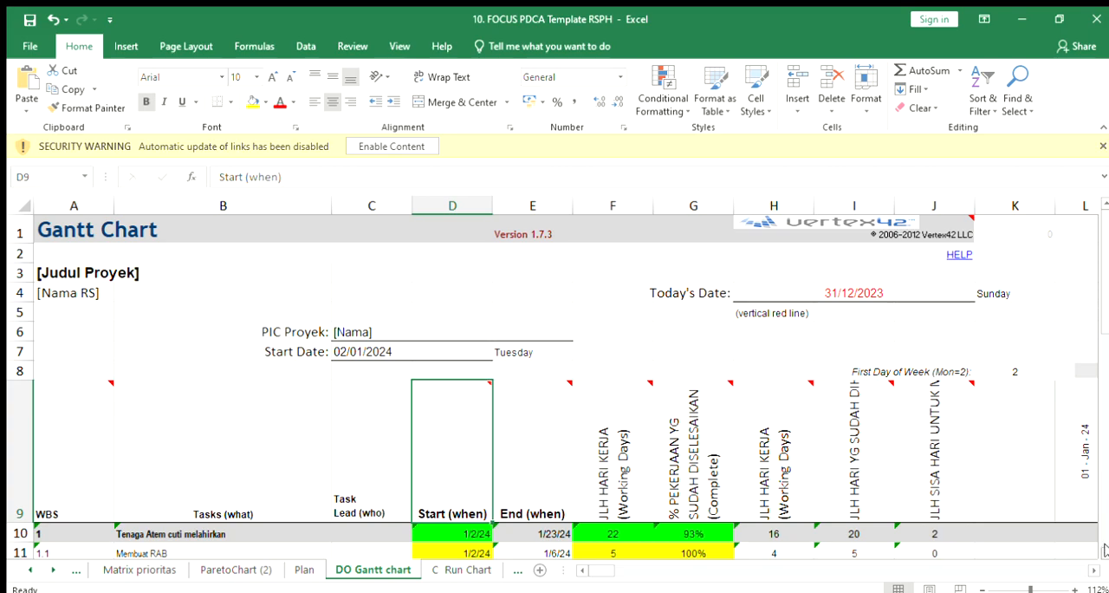
# Step: Review the first main task, Tenaga Atem cuti melahirkan, and its subtasks Membuat RAB, Melakukan rekruitmen staf atem and Uji Coba
pyautogui.scroll(-2, 1104, 549)
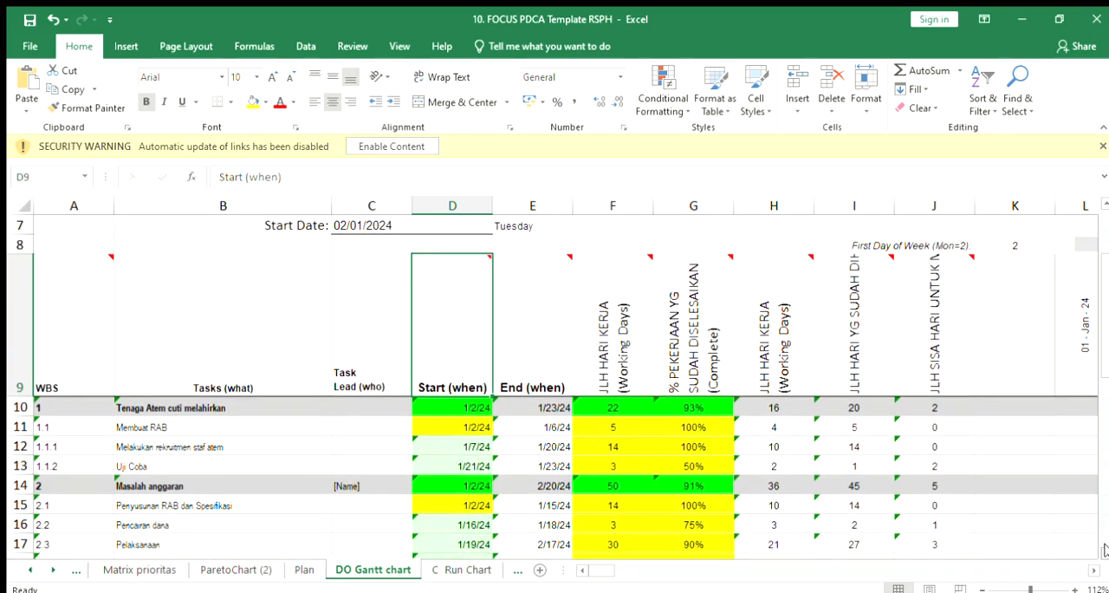
pyautogui.scroll(-1, 1103, 549)
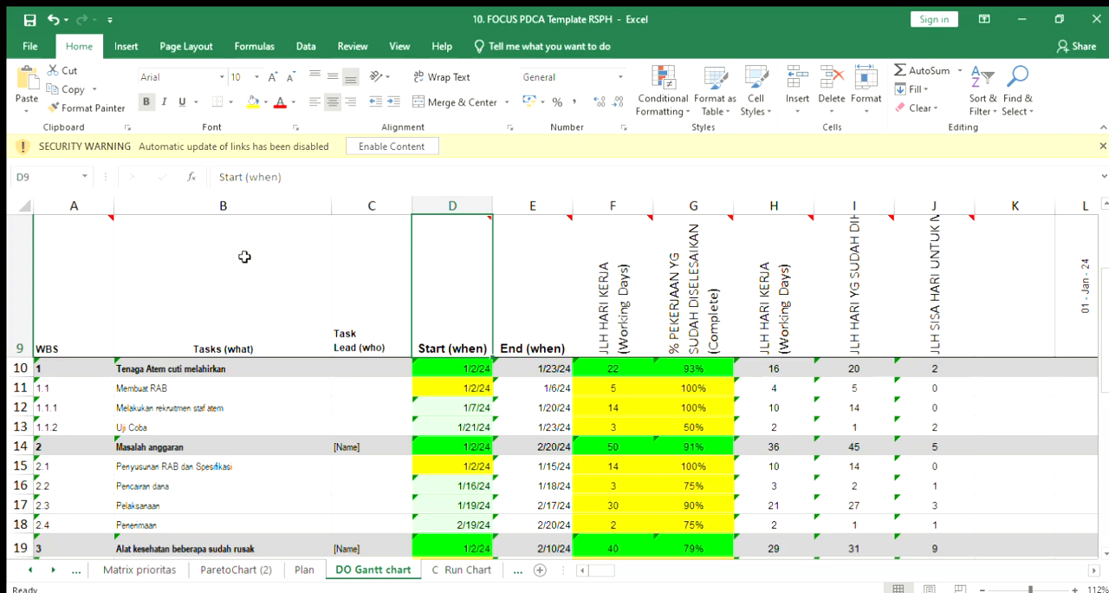
pyautogui.moveTo(87, 260)
pyautogui.click(147, 369)
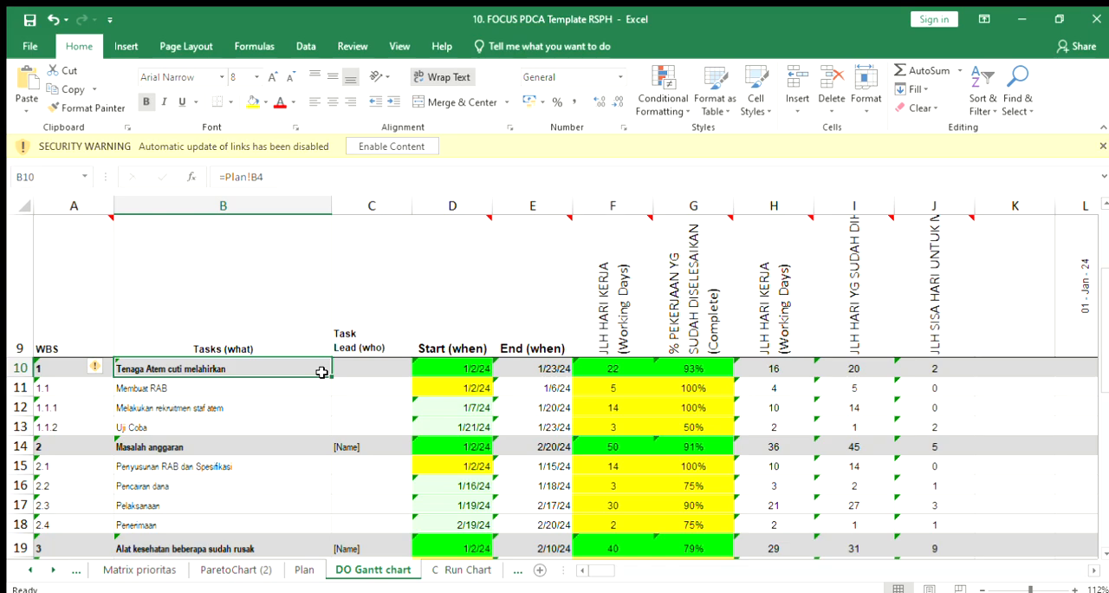
pyautogui.click(168, 389)
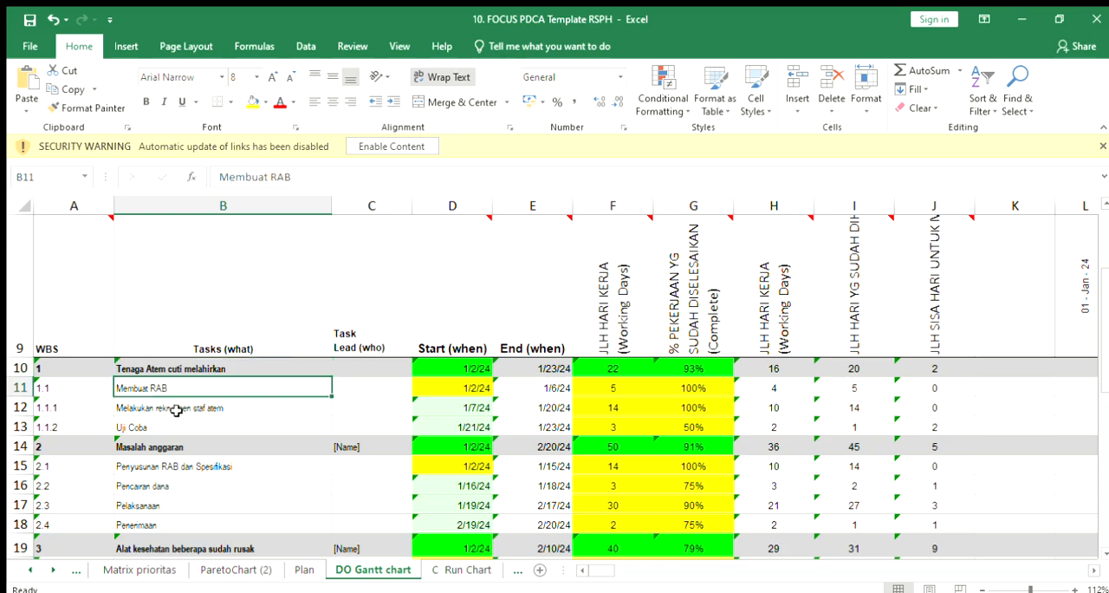
pyautogui.click(176, 410)
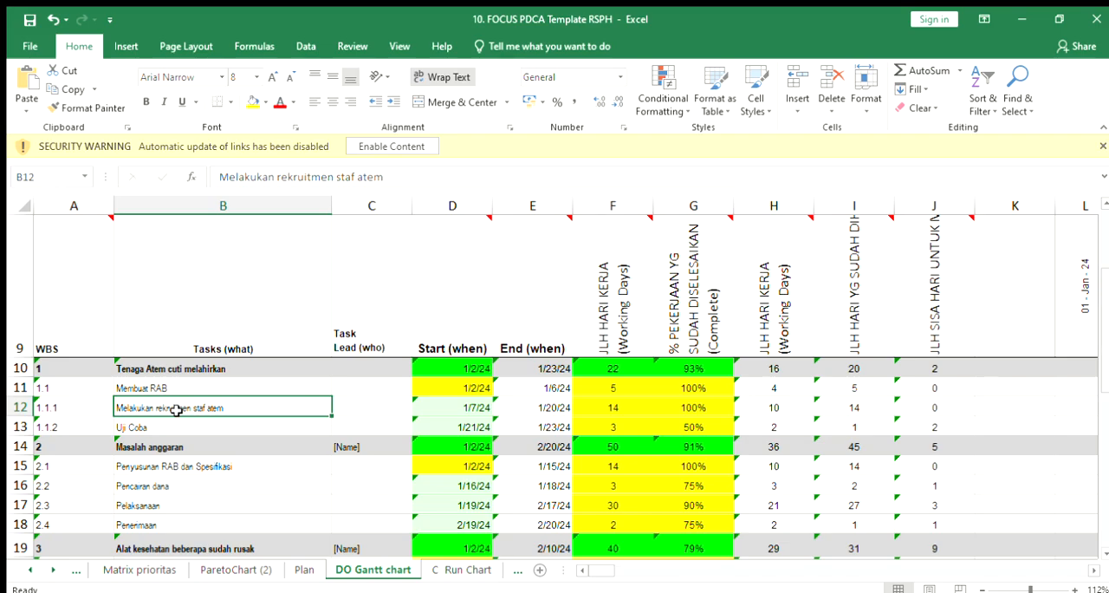
pyautogui.click(232, 428)
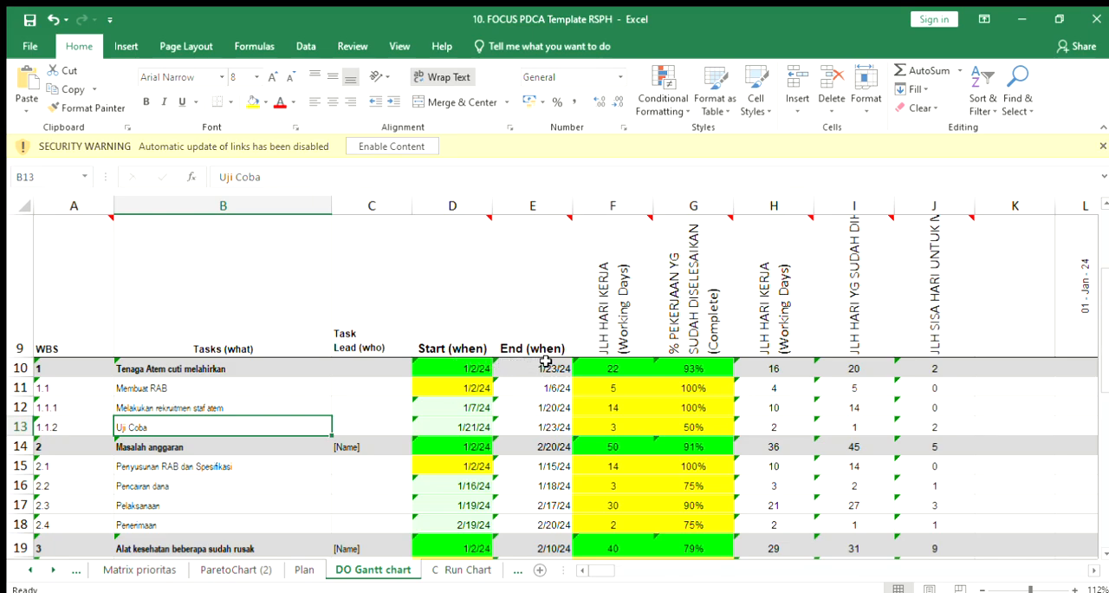
# Step: Inspect the Start and End date entries of the first subtasks under the main tasks, down to Alat kesehatan beberapa sudah rusak
pyautogui.click(490, 390)
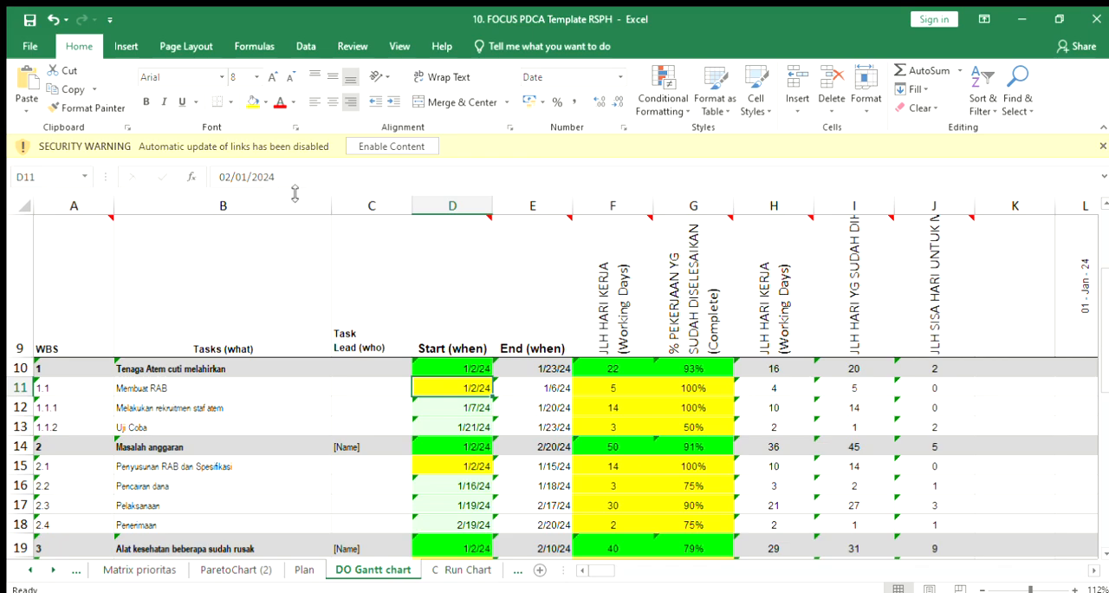
pyautogui.click(537, 390)
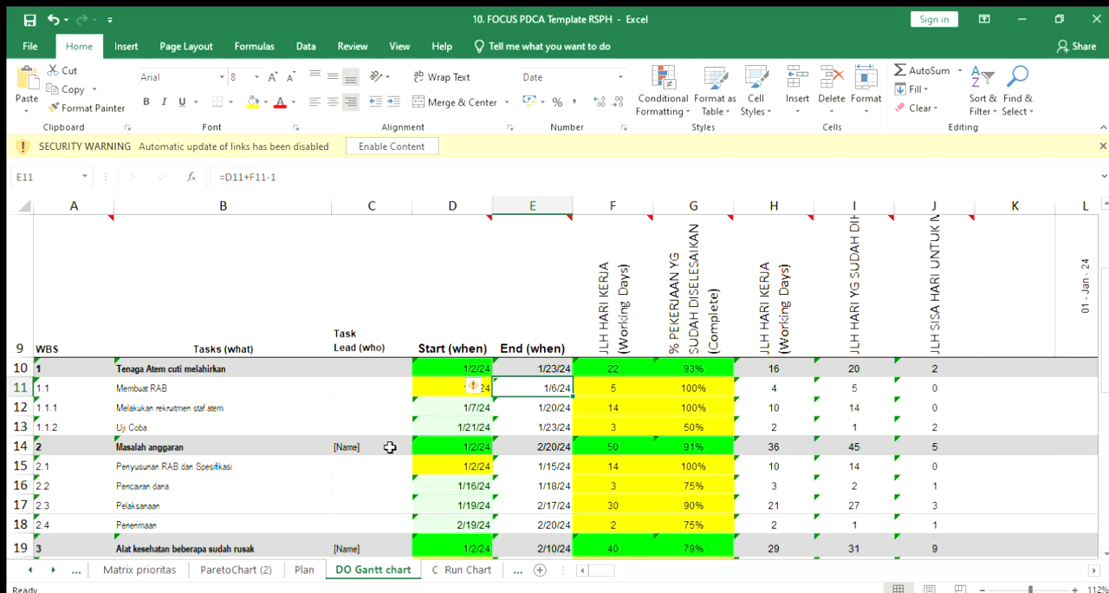
pyautogui.click(422, 465)
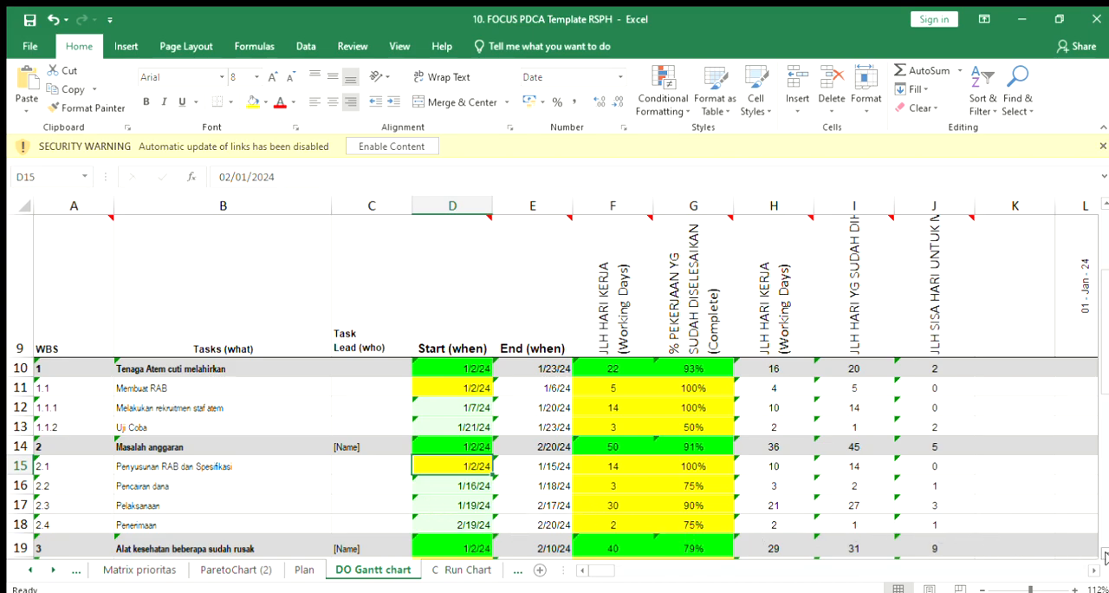
pyautogui.click(1103, 555)
pyautogui.click(1104, 556)
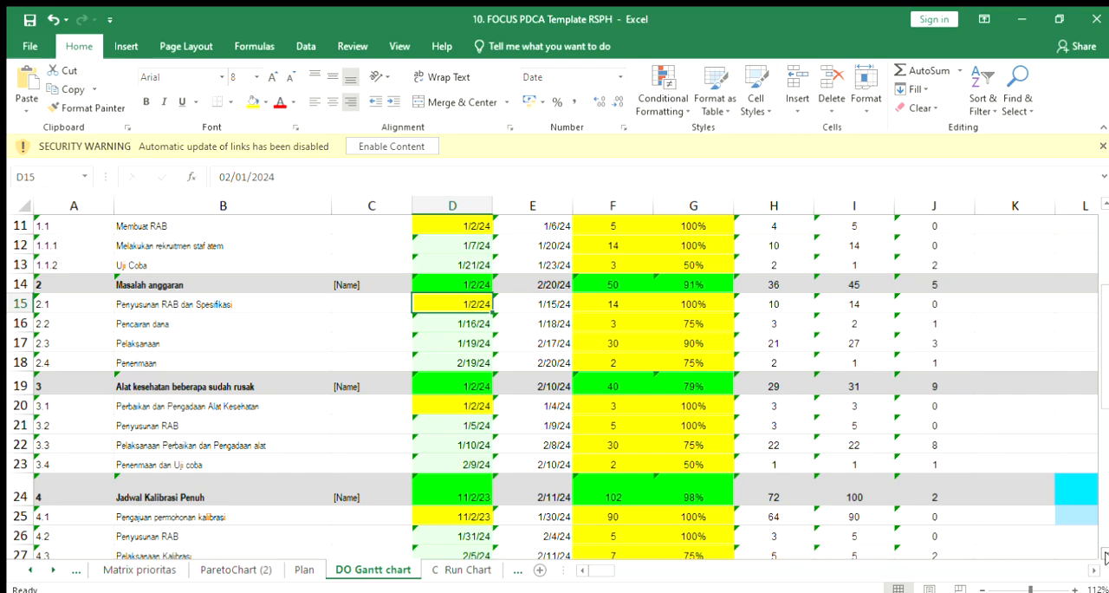
pyautogui.click(1104, 556)
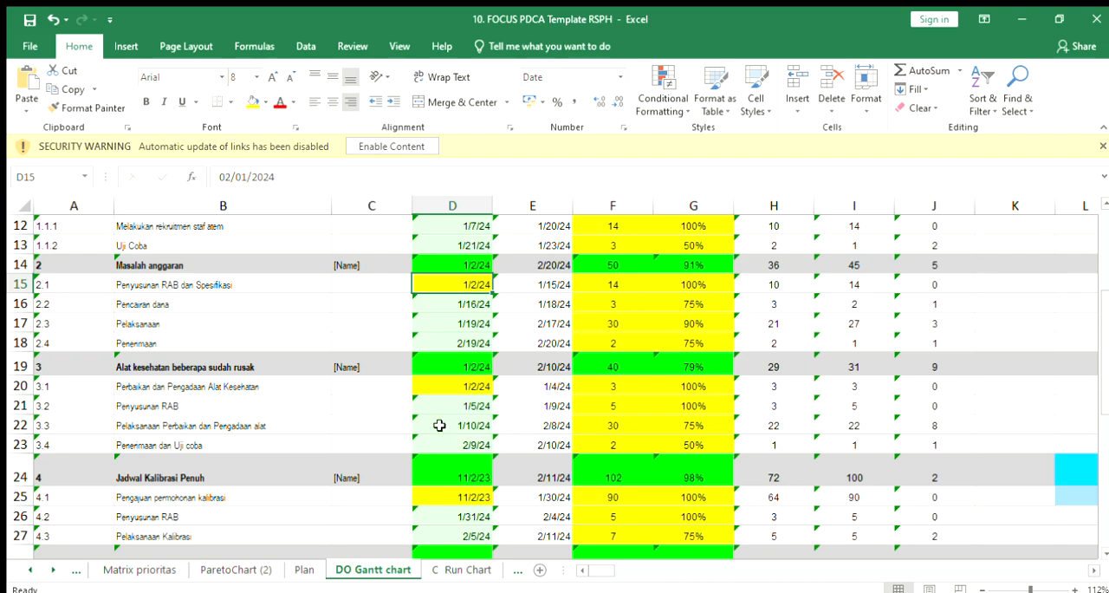
pyautogui.click(450, 381)
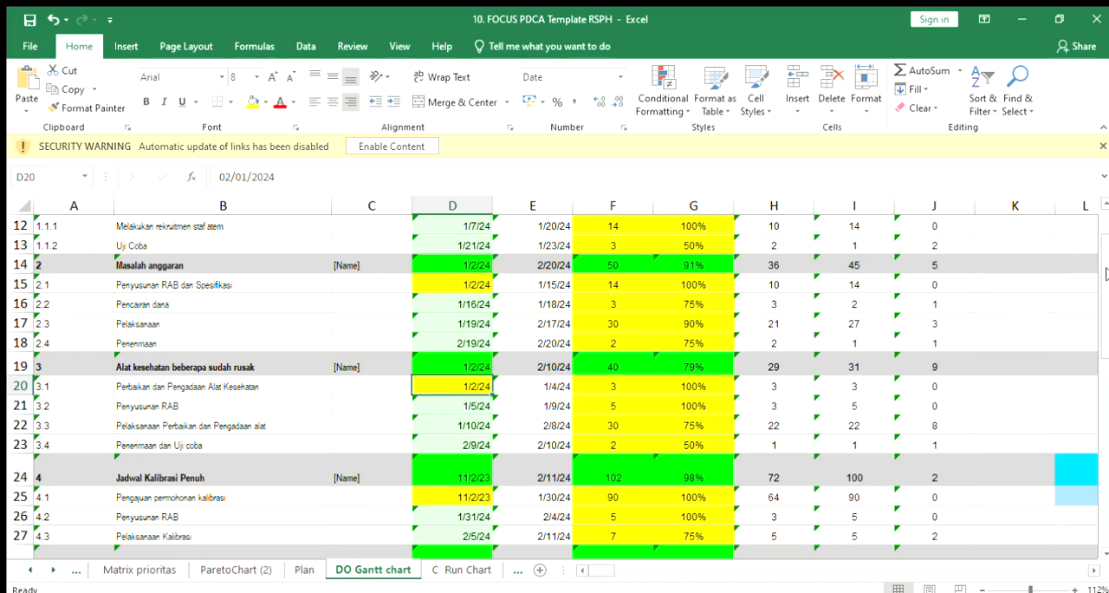
# Step: Set the start date of subtask 1.1 Membuat RAB in cell D11 to 05/01/2024
pyautogui.scroll(4, 1105, 274)
pyautogui.click(436, 503)
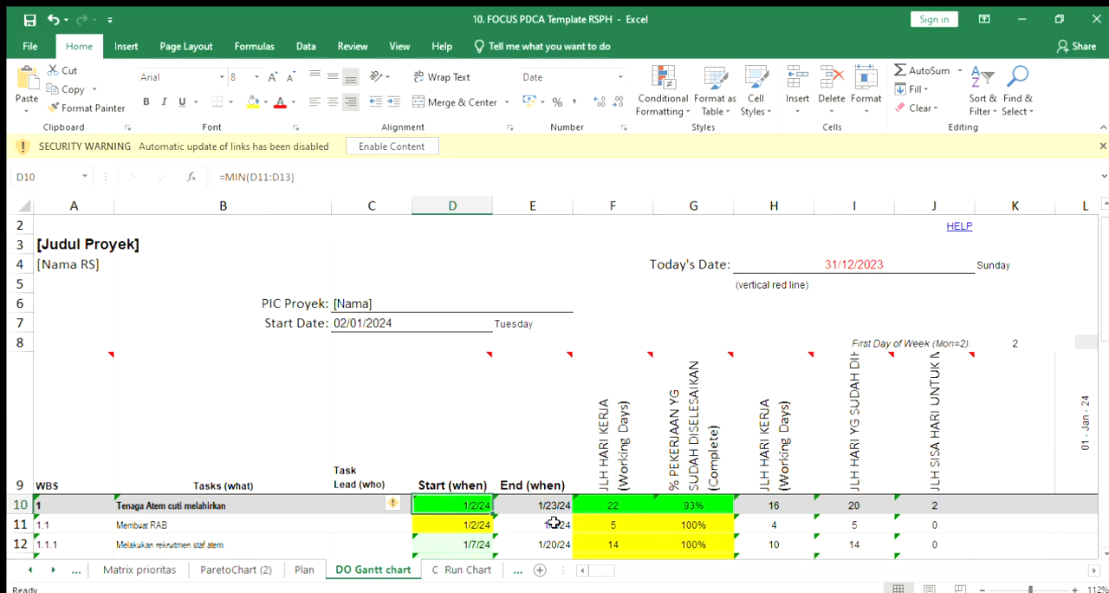
pyautogui.click(445, 526)
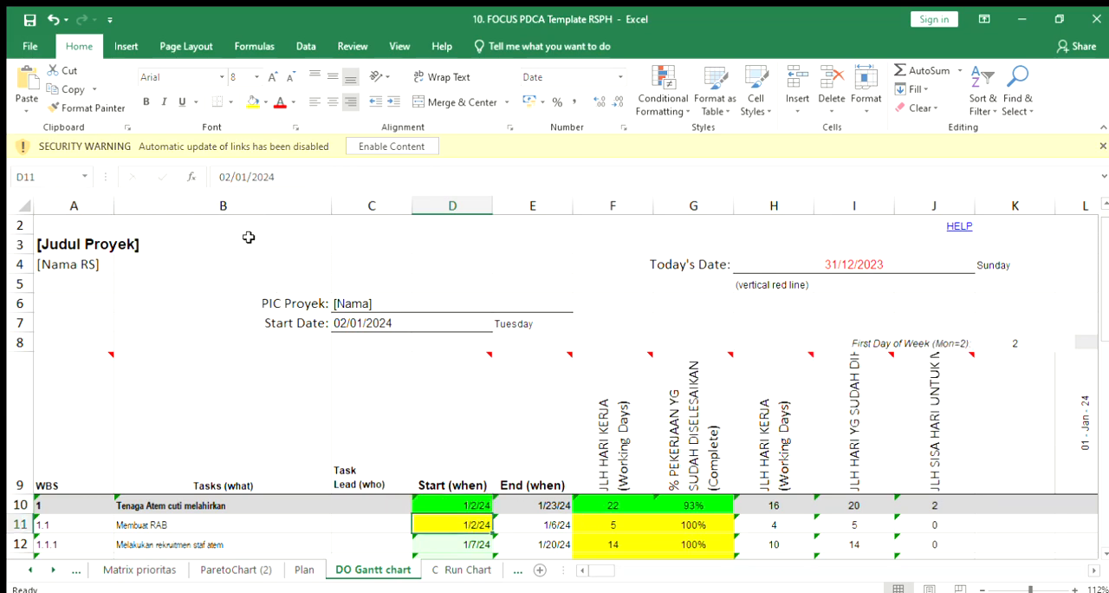
pyautogui.click(226, 176)
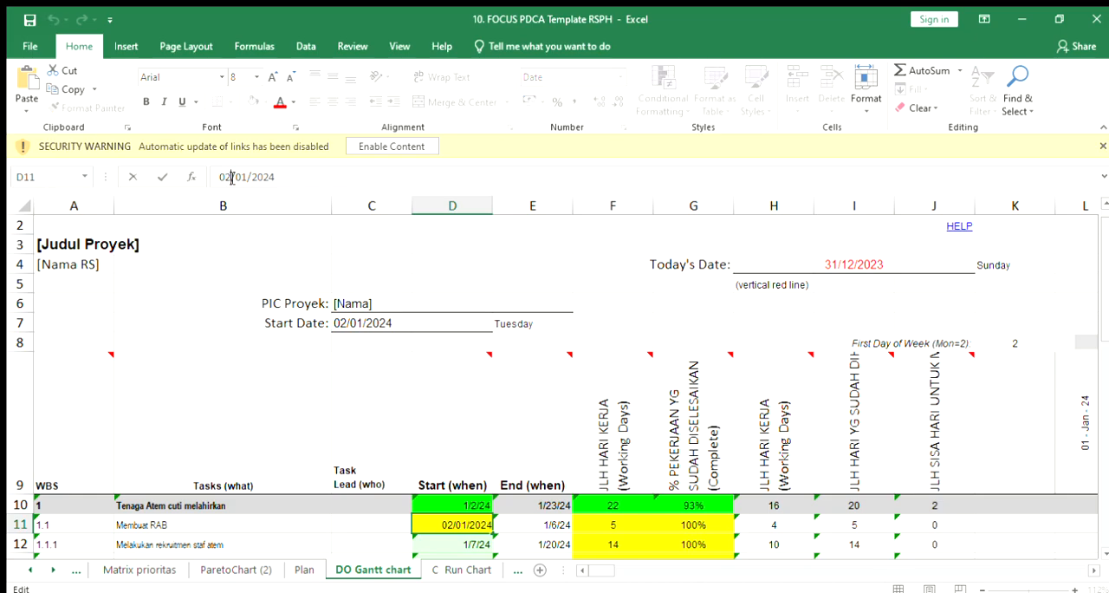
pyautogui.press('BackSpace')
pyautogui.write('5')
pyautogui.click(297, 412)
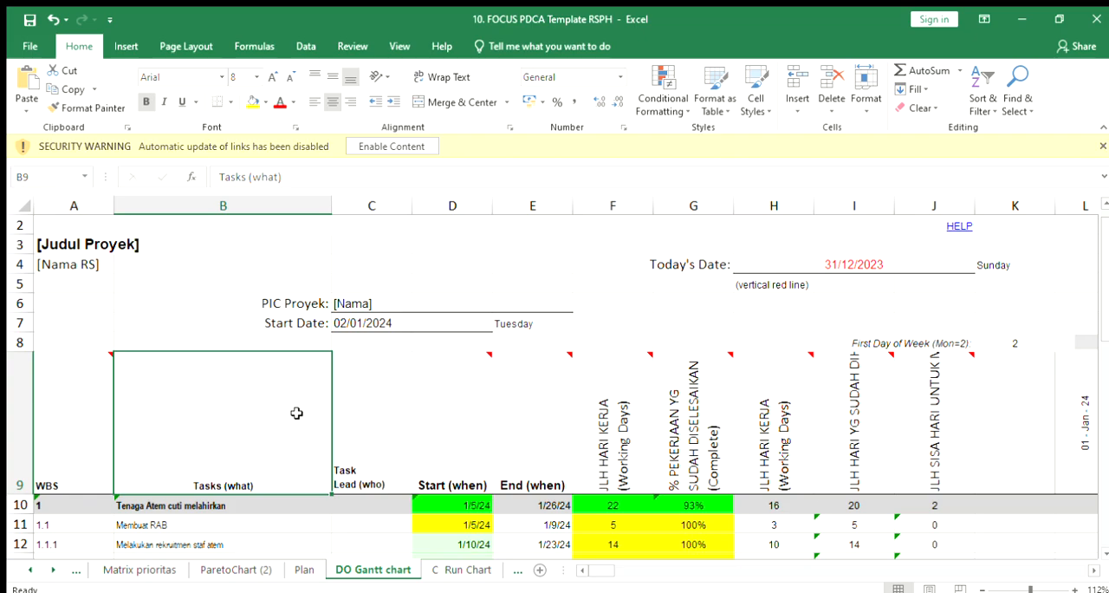
# Step: Check the start and end dates of Membuat RAB and examine the timeline bars for all main tasks and subtasks
pyautogui.click(475, 525)
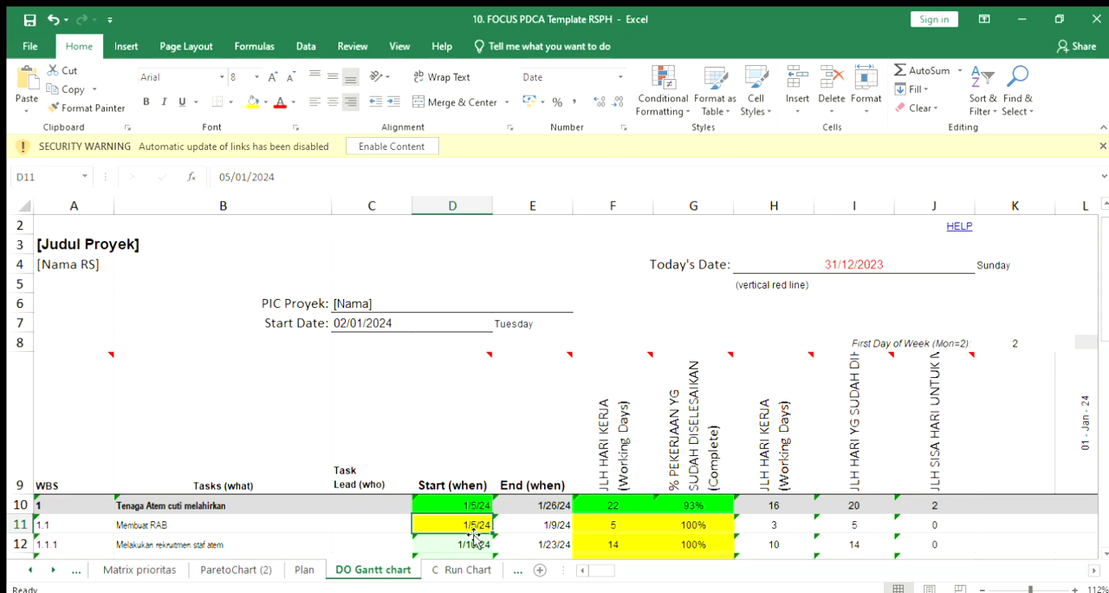
pyautogui.click(515, 530)
pyautogui.click(458, 525)
pyautogui.click(1106, 553)
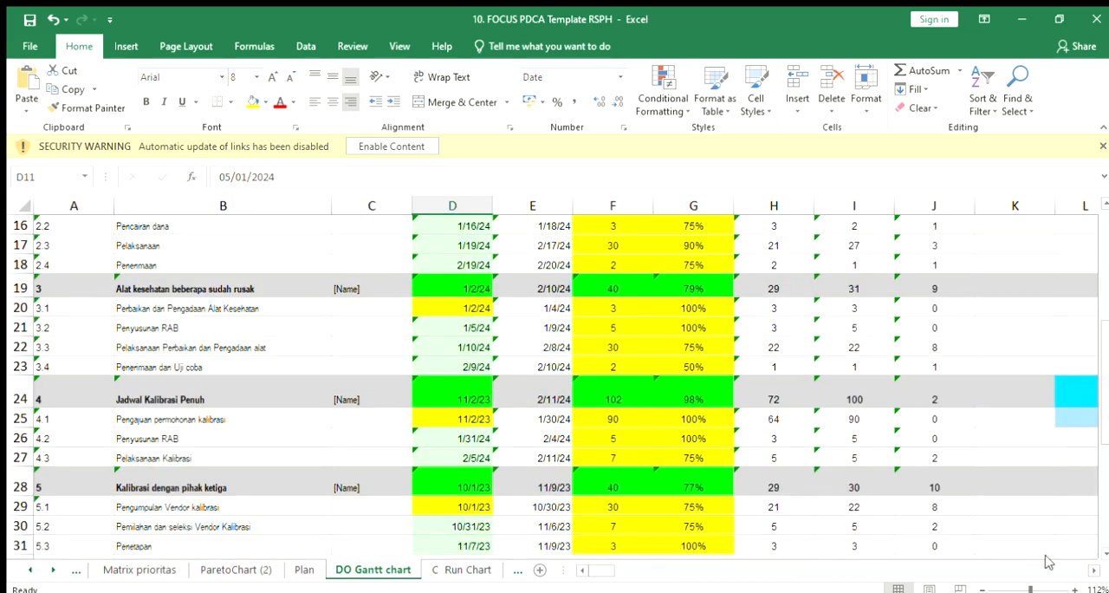
pyautogui.click(1088, 569)
pyautogui.click(1088, 569)
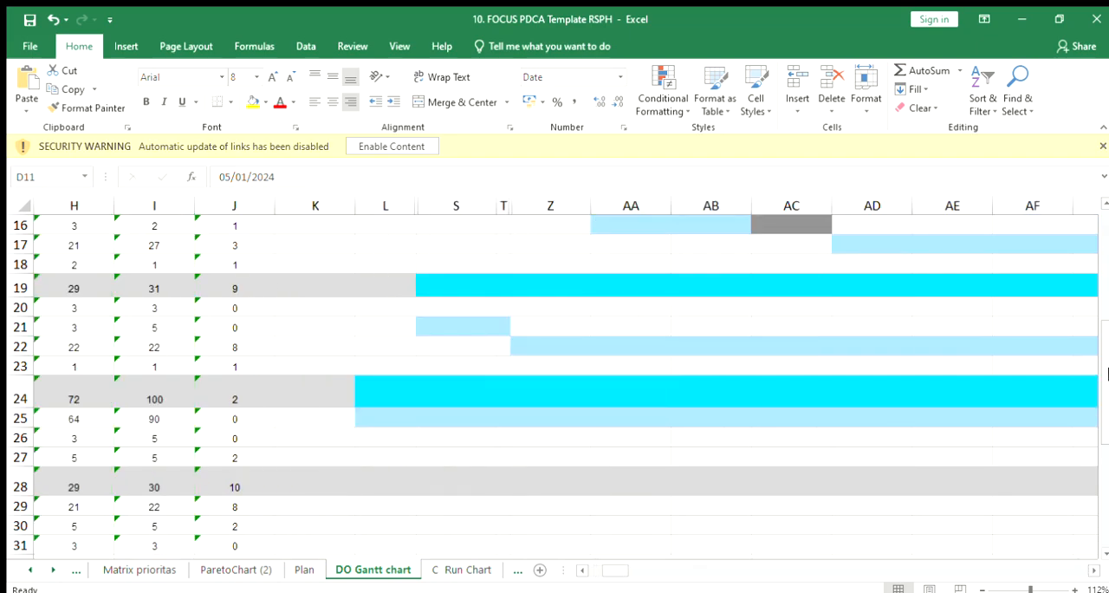
pyautogui.moveTo(1105, 357); pyautogui.dragTo(1092, 250)
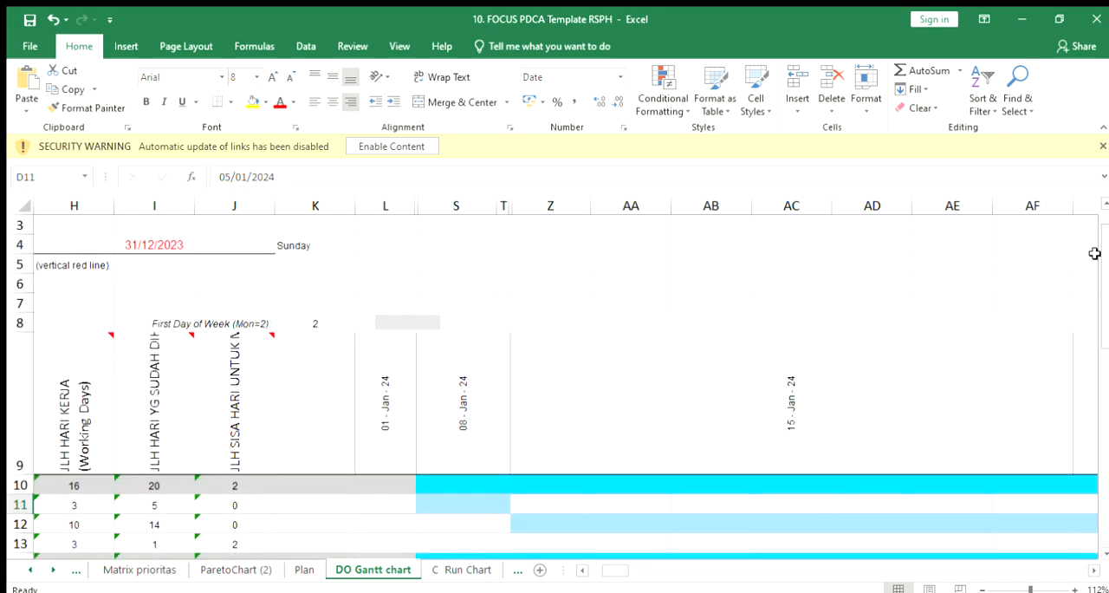